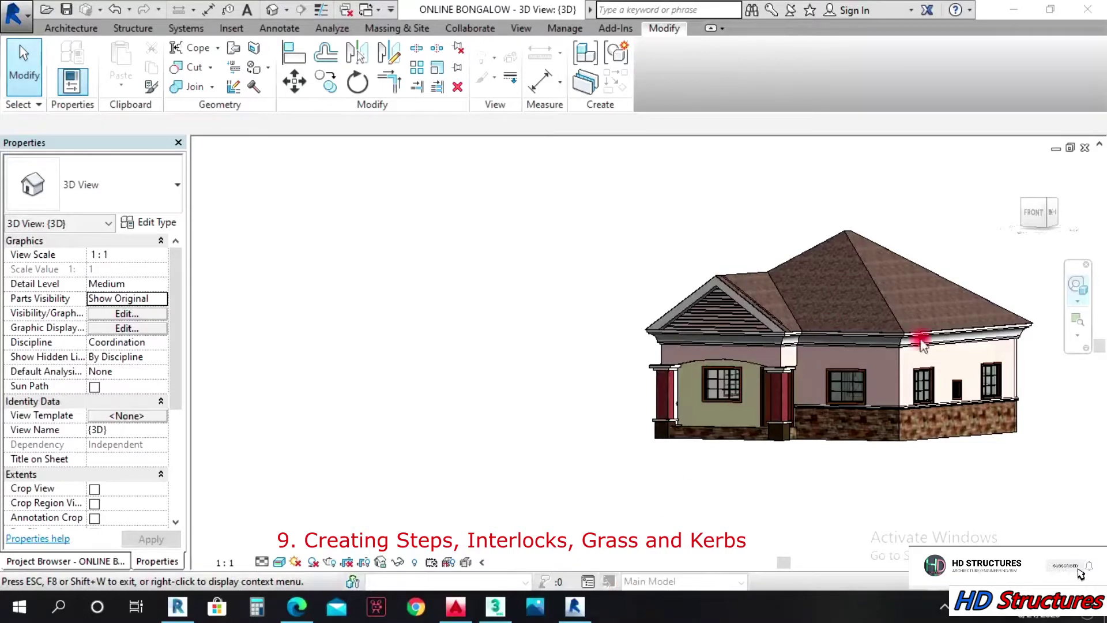
# Step: Orbit the 3D bungalow toward the porch, then open the ENTRY LEVEL floor plan from the Project Browser
pyautogui.moveTo(928, 385); pyautogui.dragTo(594, 470)
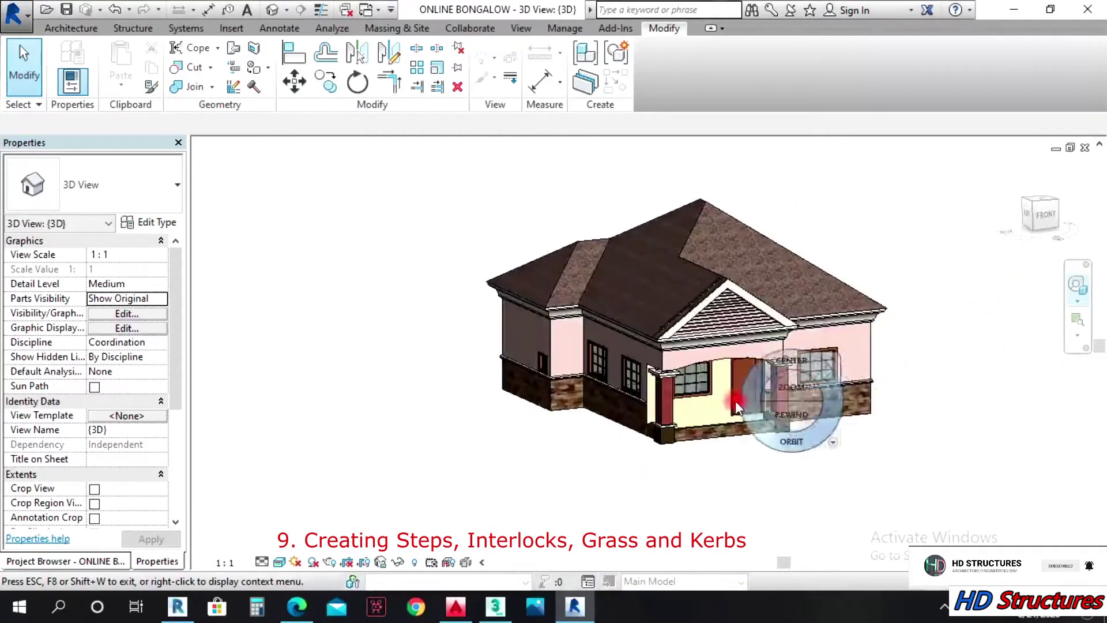
pyautogui.scroll(5, 673, 410)
pyautogui.moveTo(717, 404); pyautogui.dragTo(576, 428)
pyautogui.scroll(-5, 952, 425)
pyautogui.moveTo(895, 450); pyautogui.dragTo(725, 421)
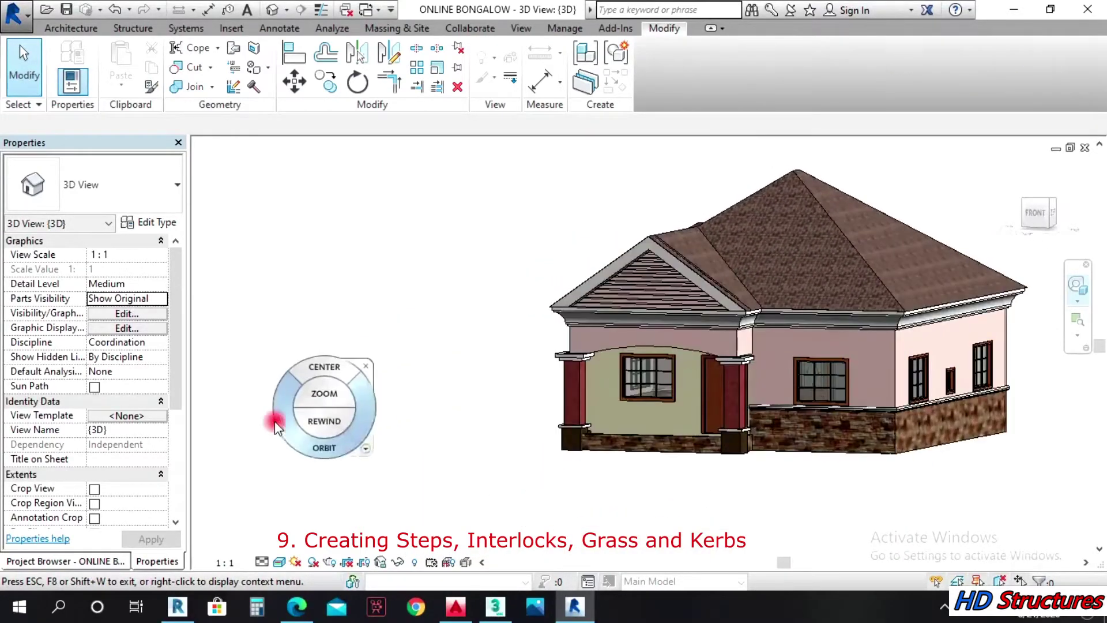
pyautogui.click(66, 561)
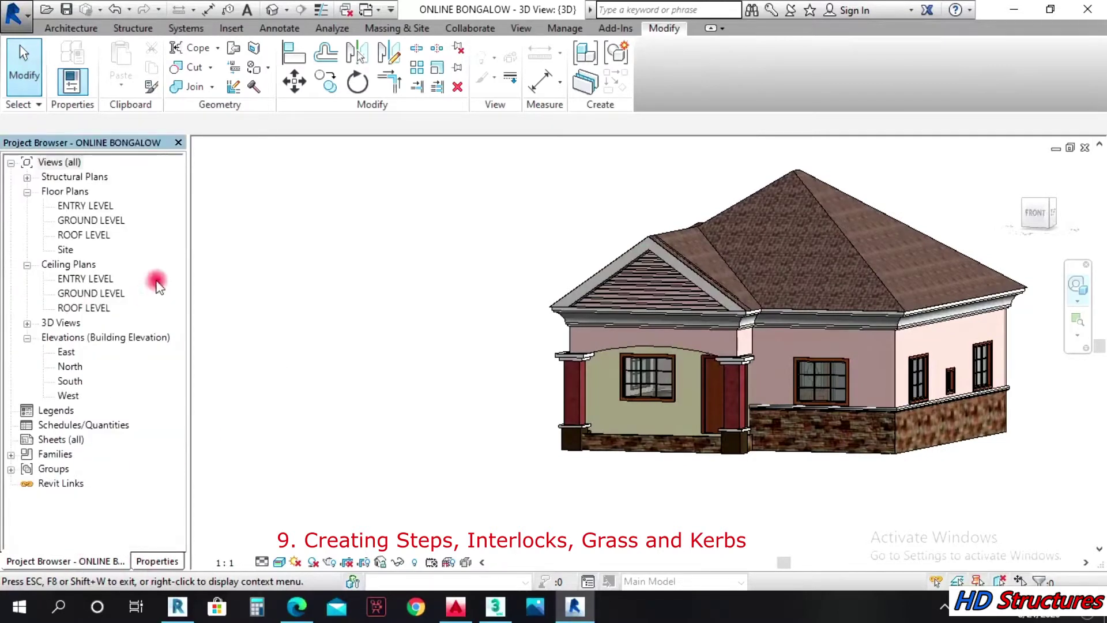
pyautogui.doubleClick(93, 206)
# Step: Start a Floor: Architectural boundary sketch on ENTRY LEVEL from the Architecture tab's Floor dropdown
pyautogui.scroll(-4, 758, 376)
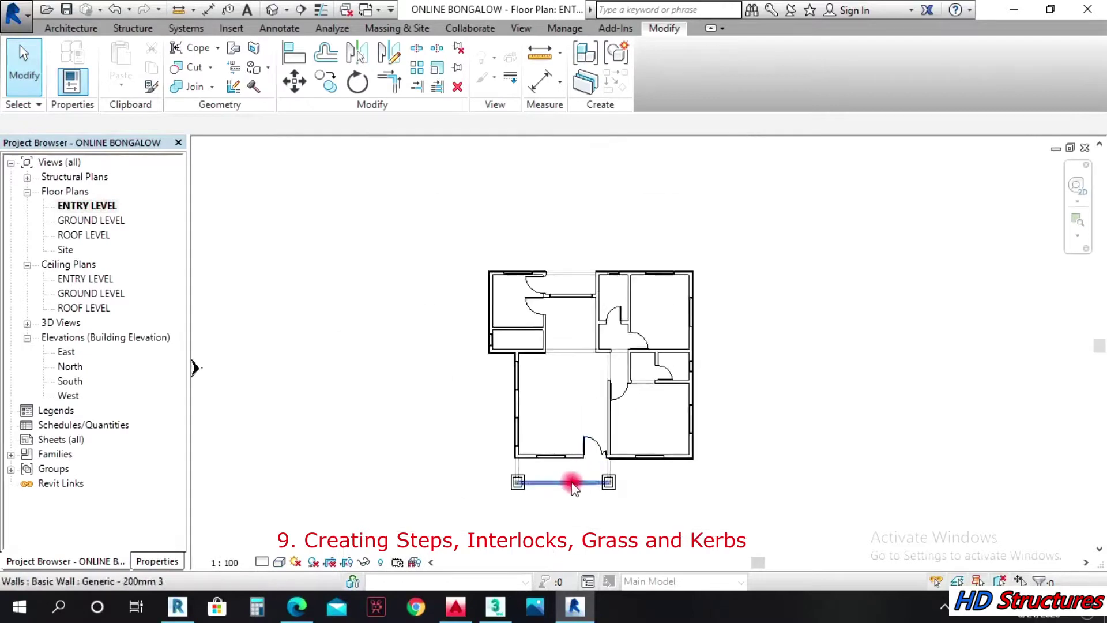
pyautogui.scroll(1, 574, 477)
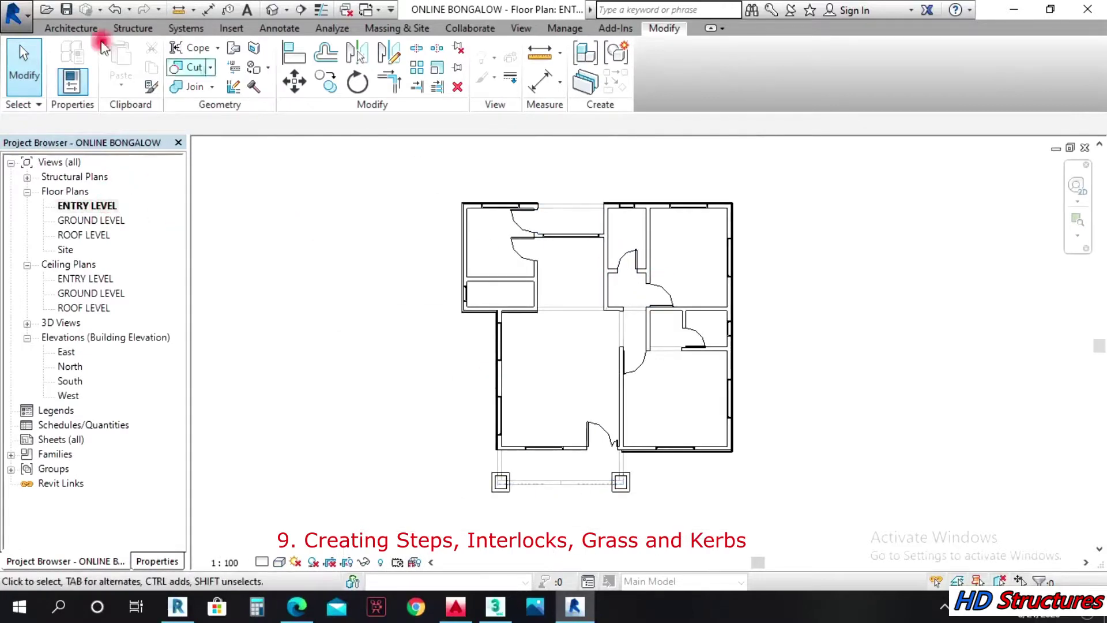
pyautogui.click(67, 29)
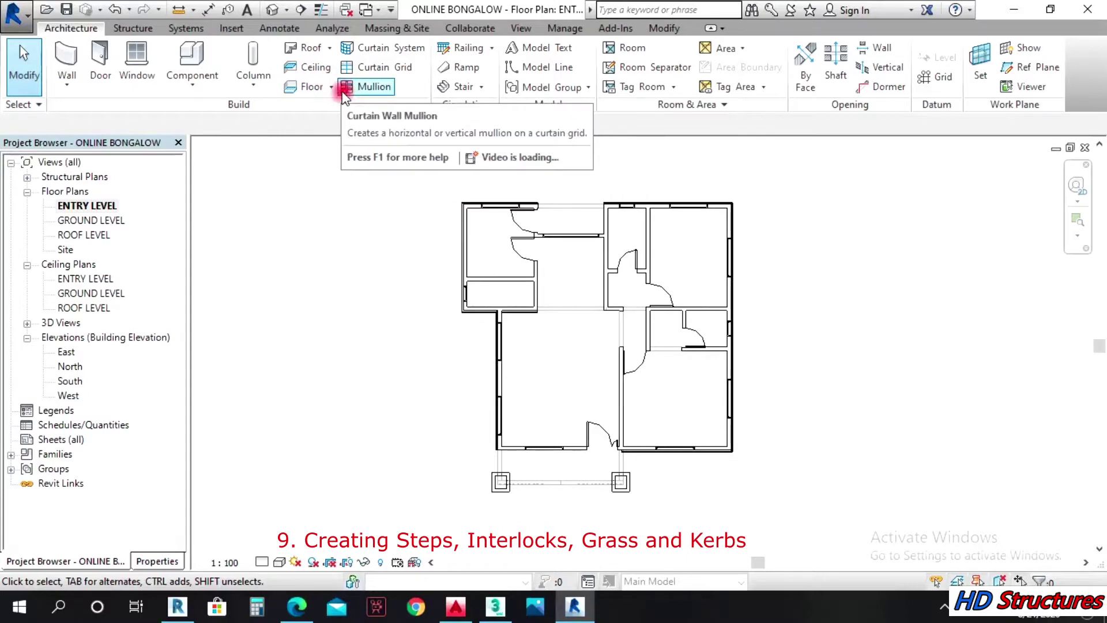
pyautogui.click(332, 87)
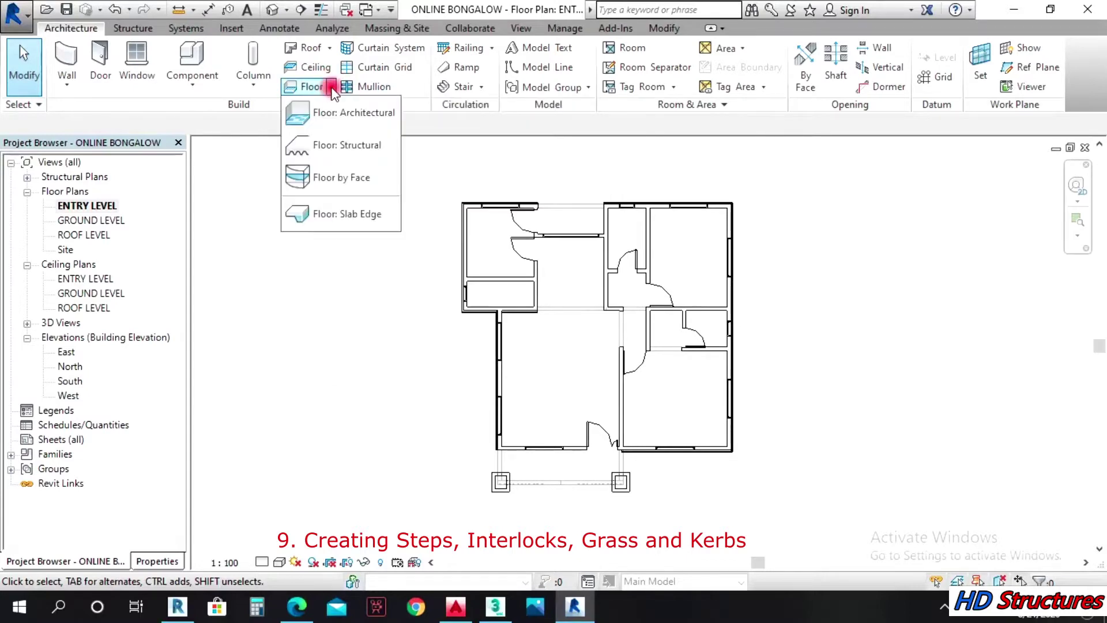
pyautogui.click(323, 112)
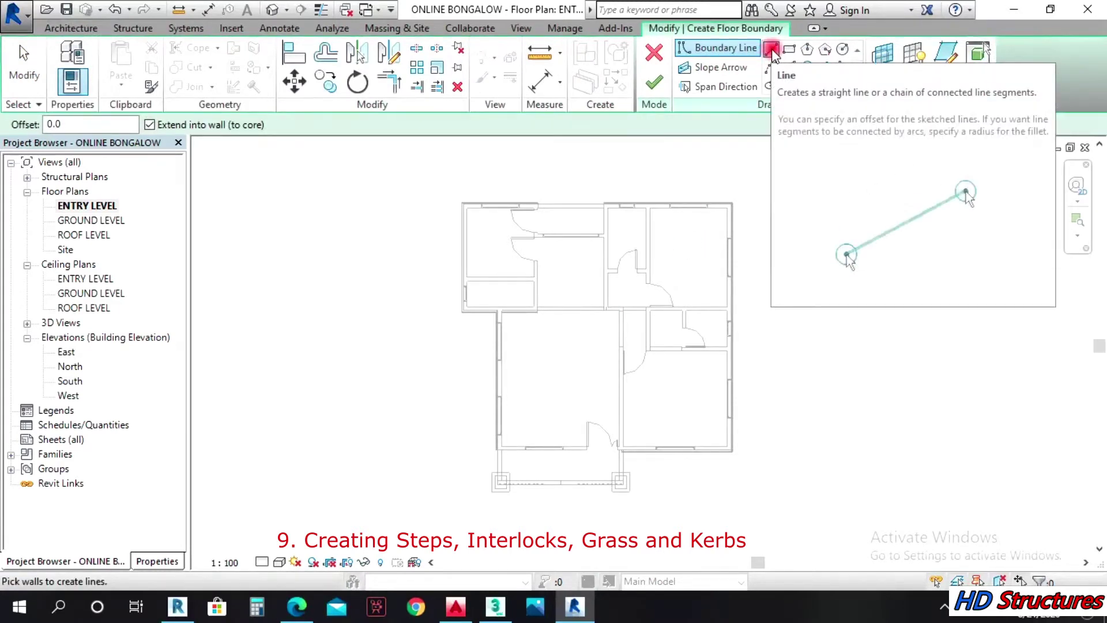
# Step: Draw straight boundary lines along the top, right and bottom outer walls
pyautogui.click(771, 49)
pyautogui.scroll(5, 462, 202)
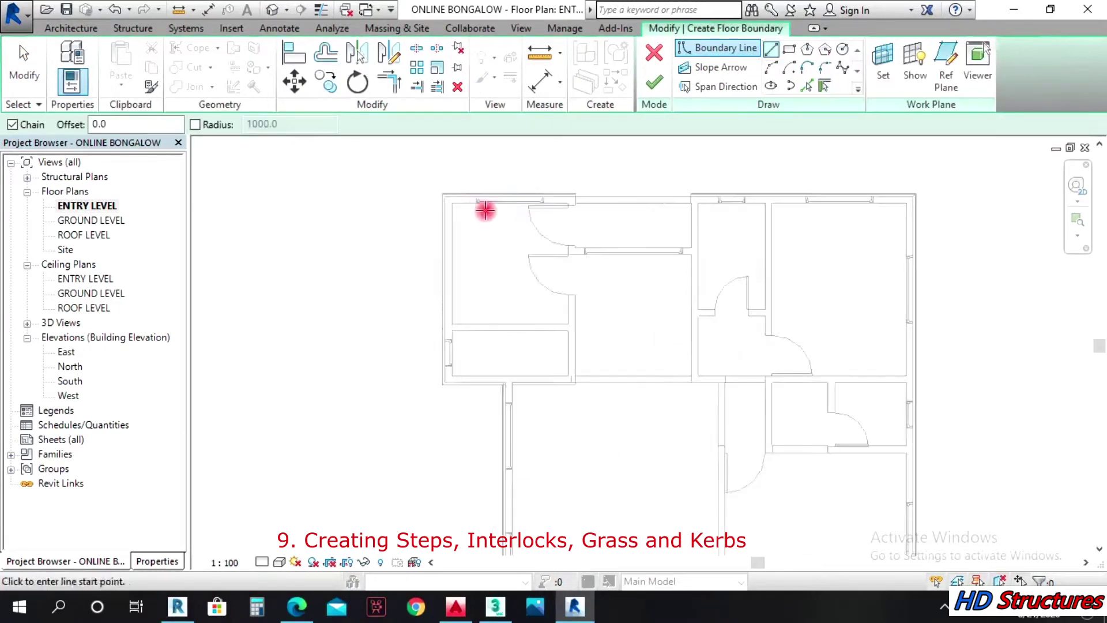
pyautogui.click(457, 198)
pyautogui.scroll(-3, 1002, 230)
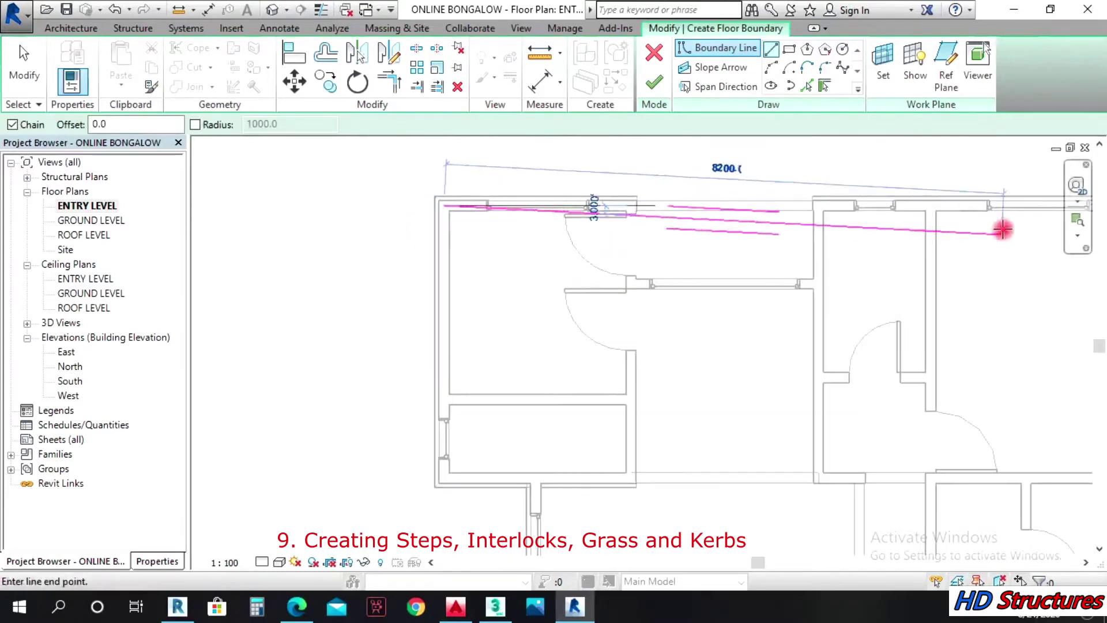
pyautogui.scroll(3, 910, 200)
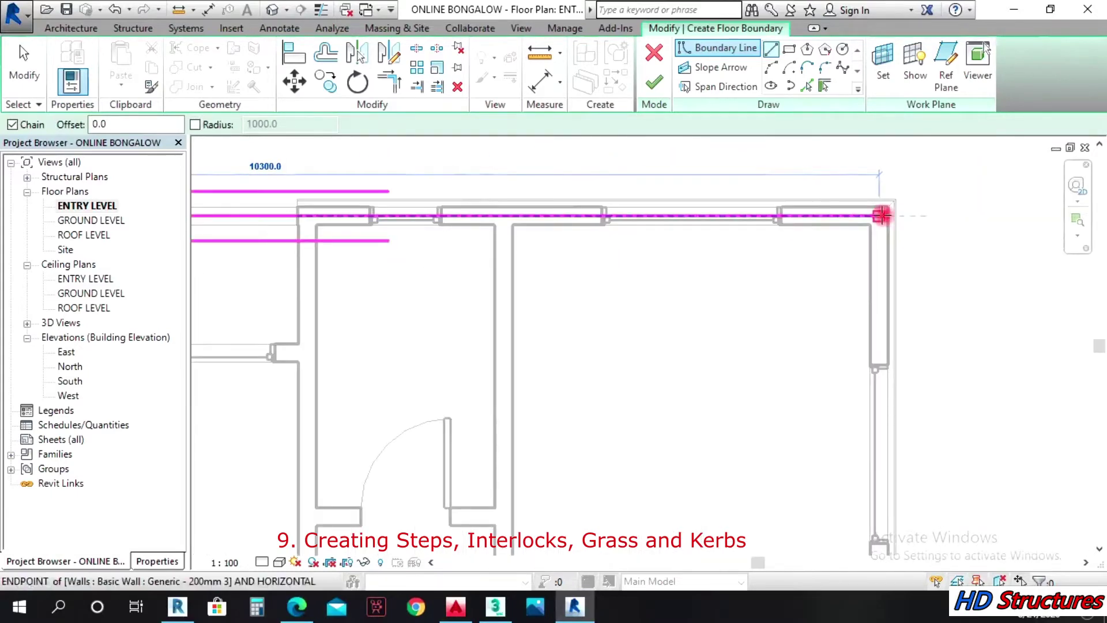
pyautogui.click(888, 215)
pyautogui.scroll(-3, 860, 179)
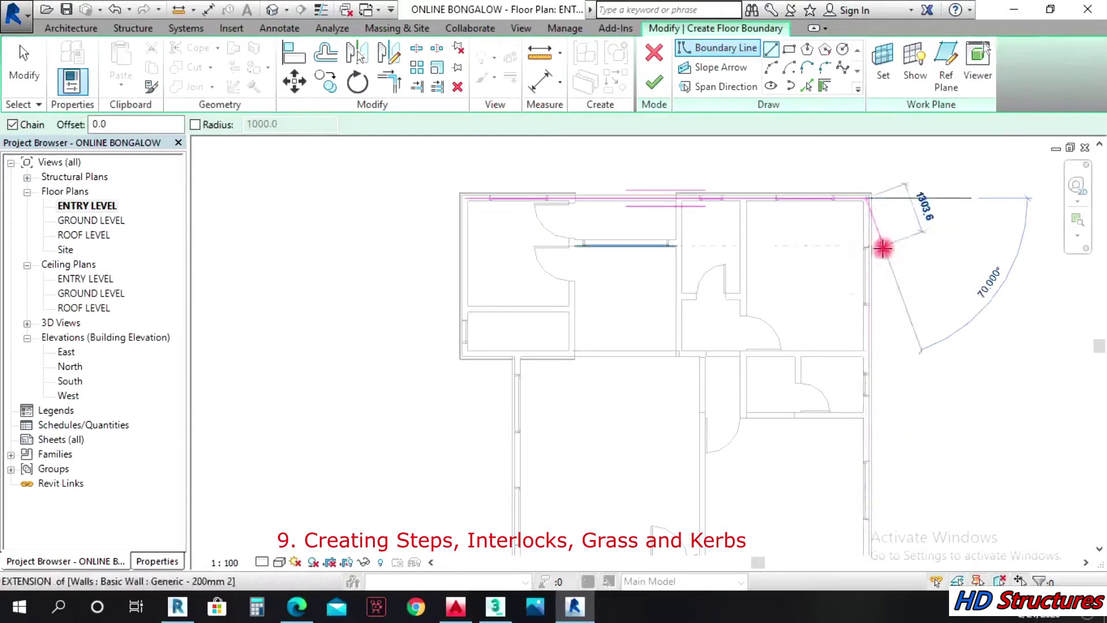
pyautogui.scroll(-3, 882, 445)
pyautogui.scroll(5, 874, 364)
pyautogui.click(842, 349)
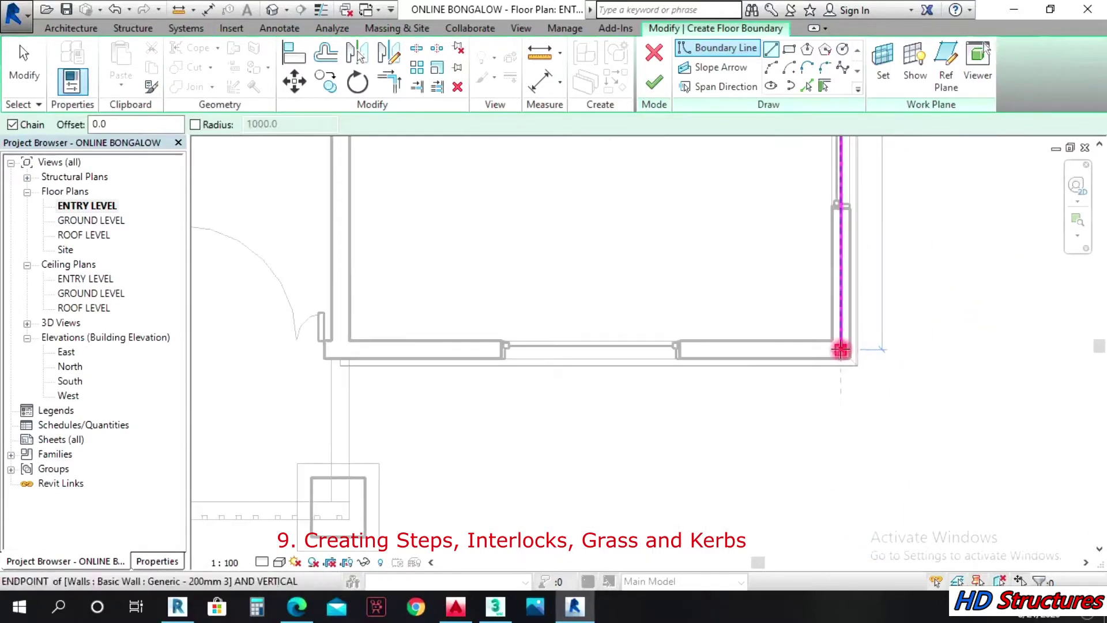
pyautogui.click(340, 349)
# Step: Close the boundary around the porch columns and left wall, including a 1340 mm segment, and finish the floor
pyautogui.scroll(-2, 384, 445)
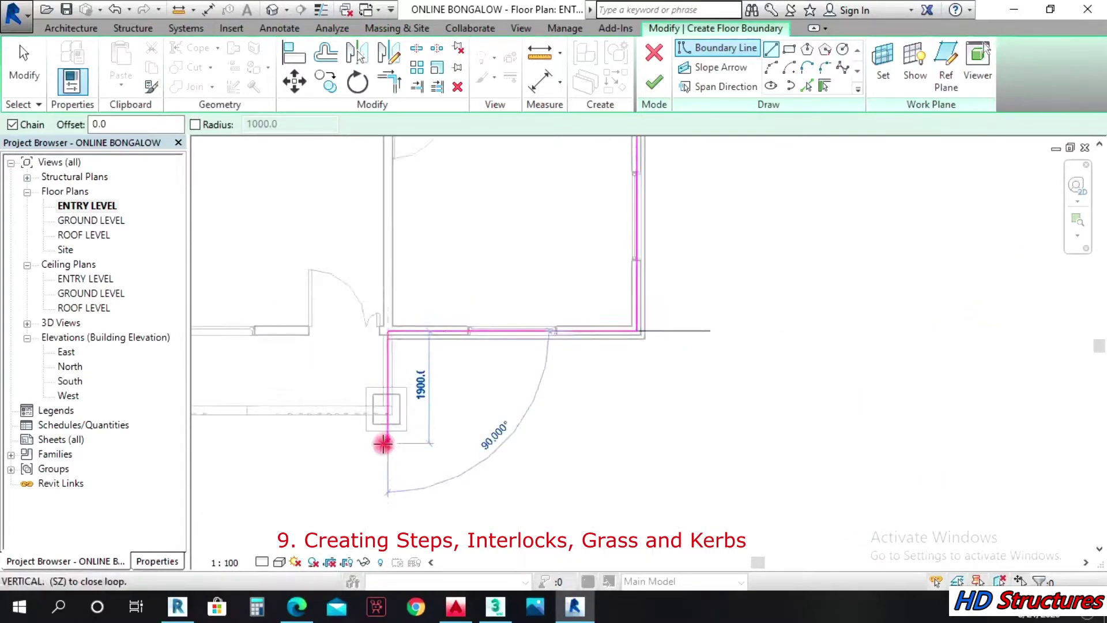
pyautogui.scroll(5, 384, 384)
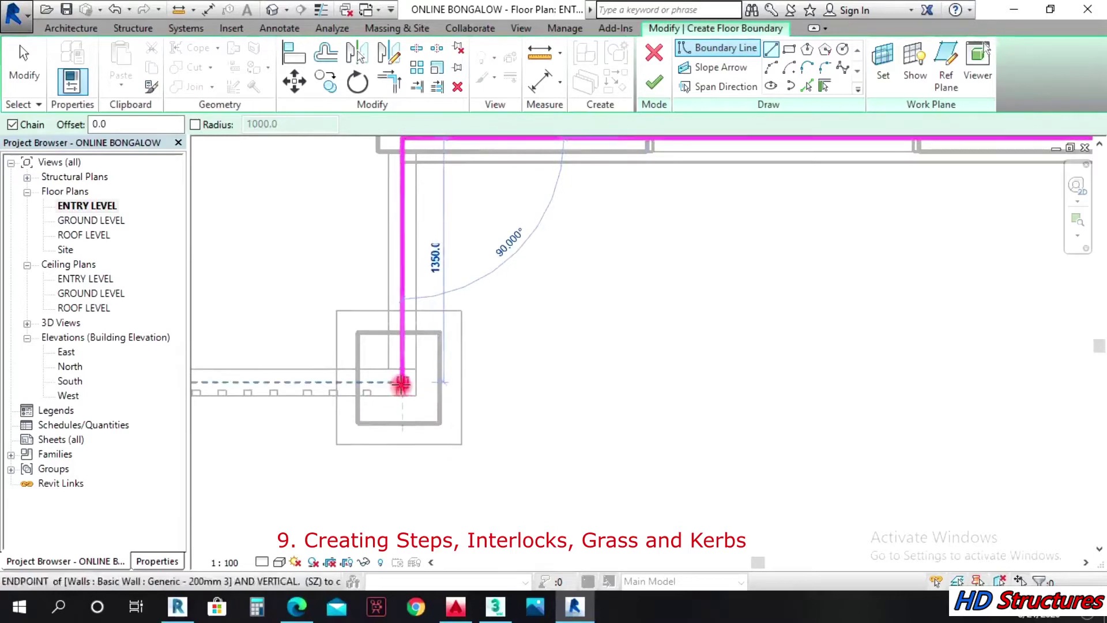
pyautogui.click(399, 384)
pyautogui.scroll(-4, 919, 452)
pyautogui.scroll(4, 781, 452)
pyautogui.scroll(4, 467, 437)
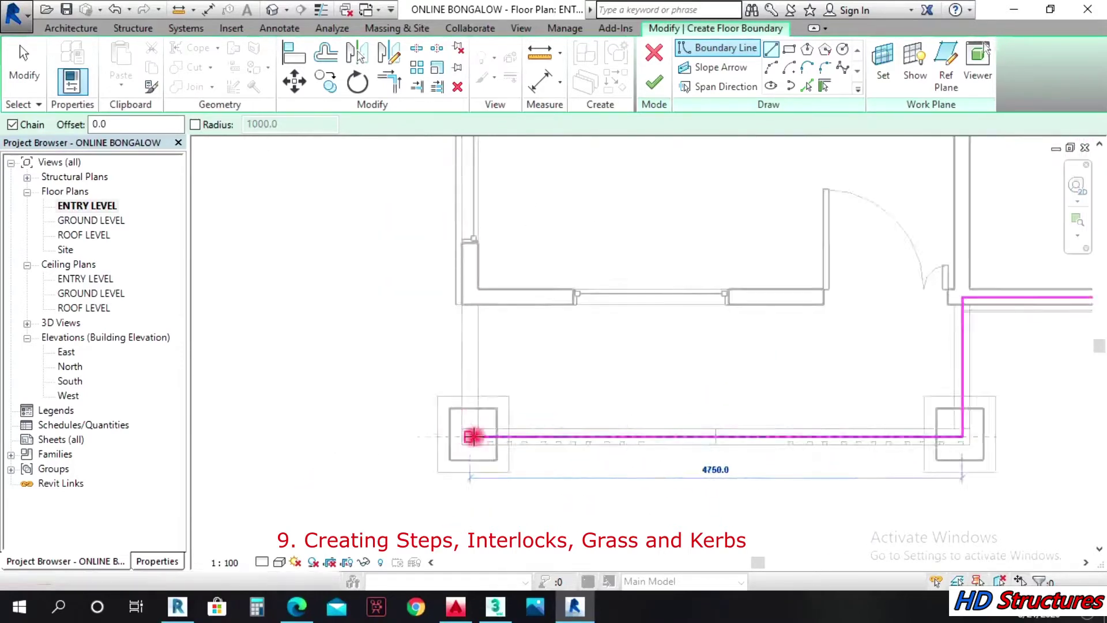
pyautogui.click(466, 436)
pyautogui.scroll(-5, 469, 447)
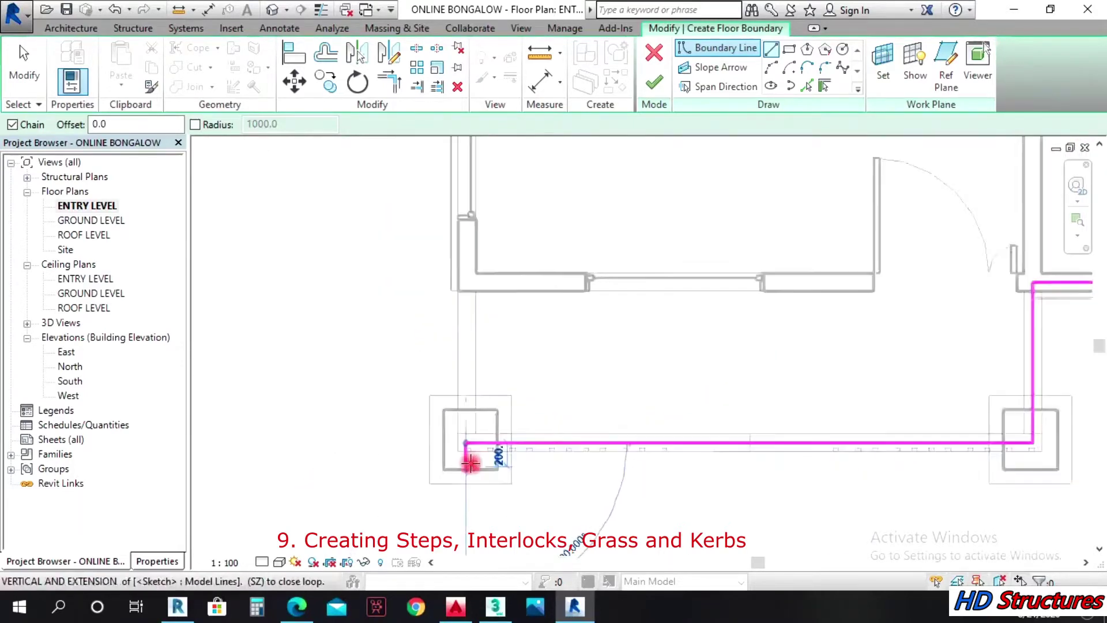
pyautogui.scroll(4, 467, 295)
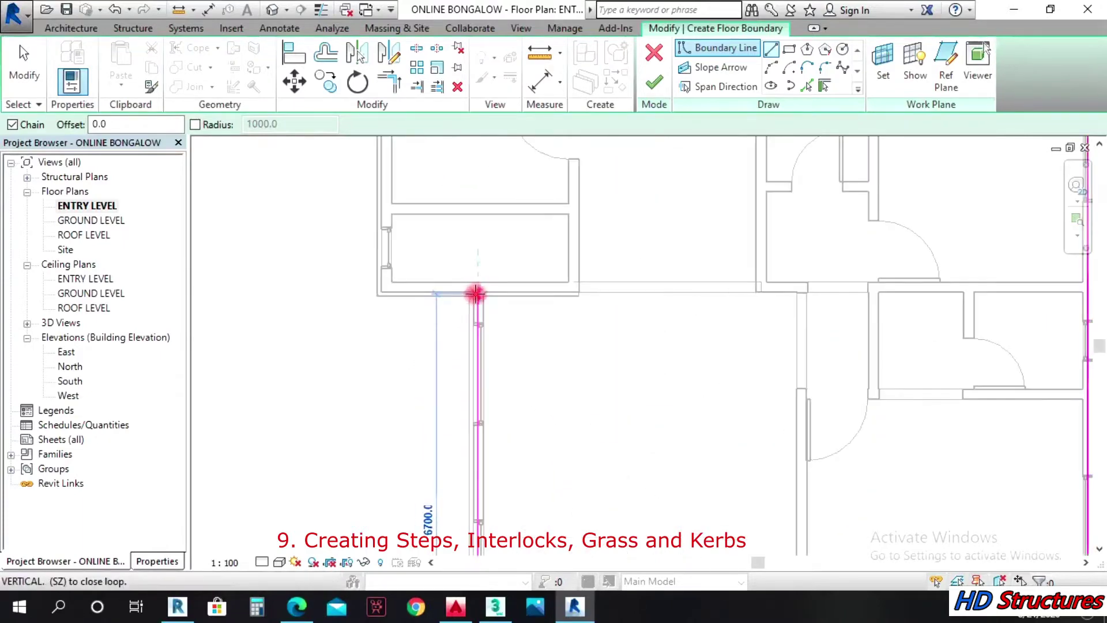
pyautogui.click(477, 291)
pyautogui.click(386, 288)
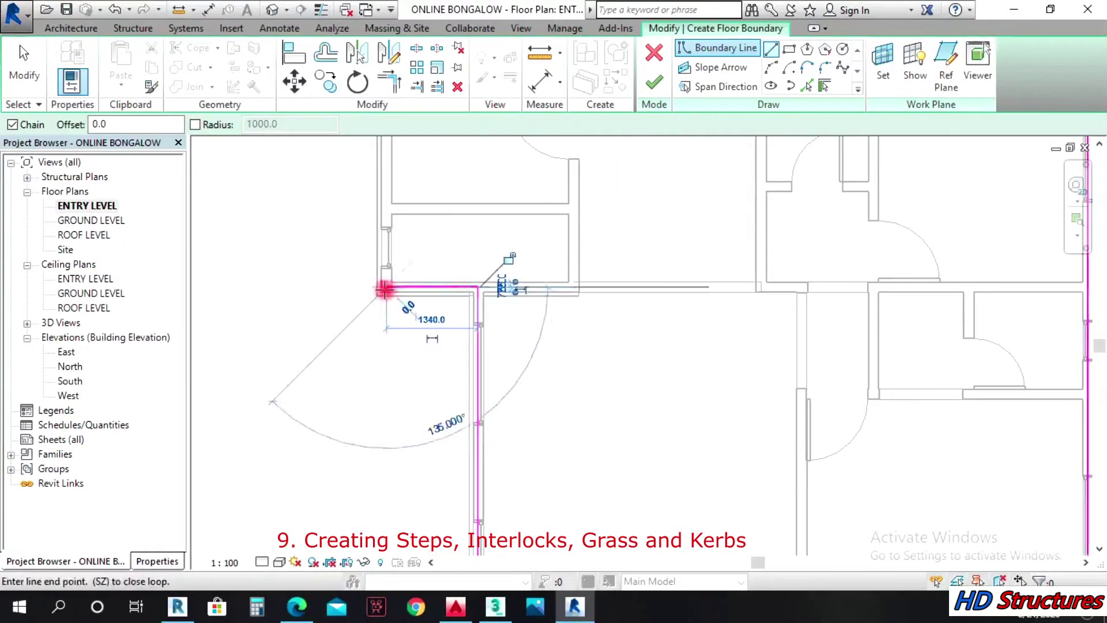
pyautogui.scroll(-3, 383, 286)
pyautogui.click(389, 185)
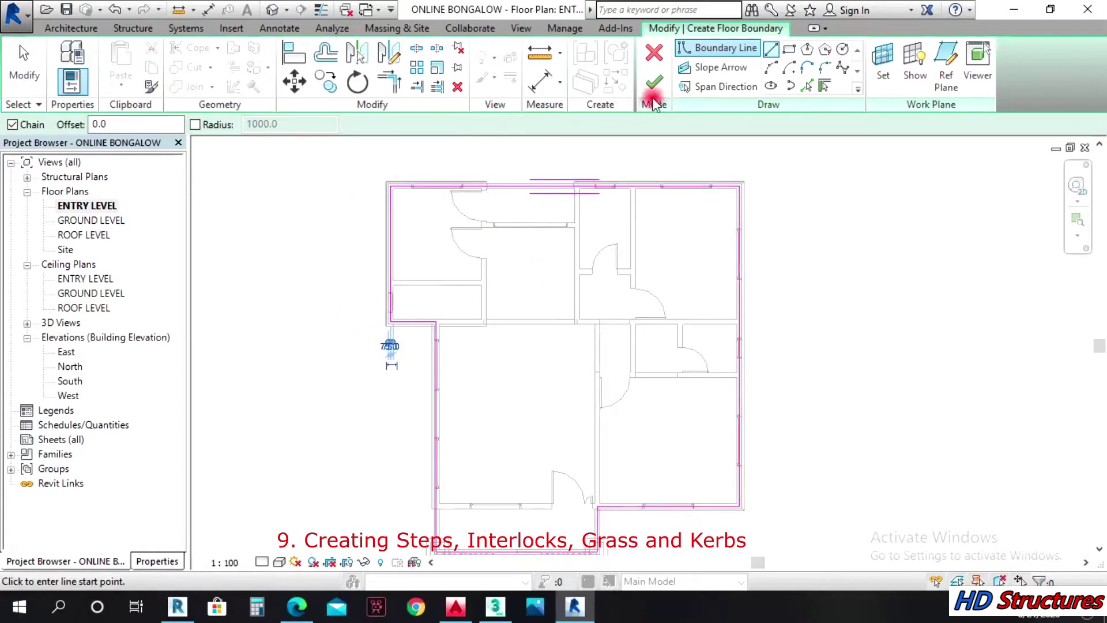
pyautogui.click(654, 98)
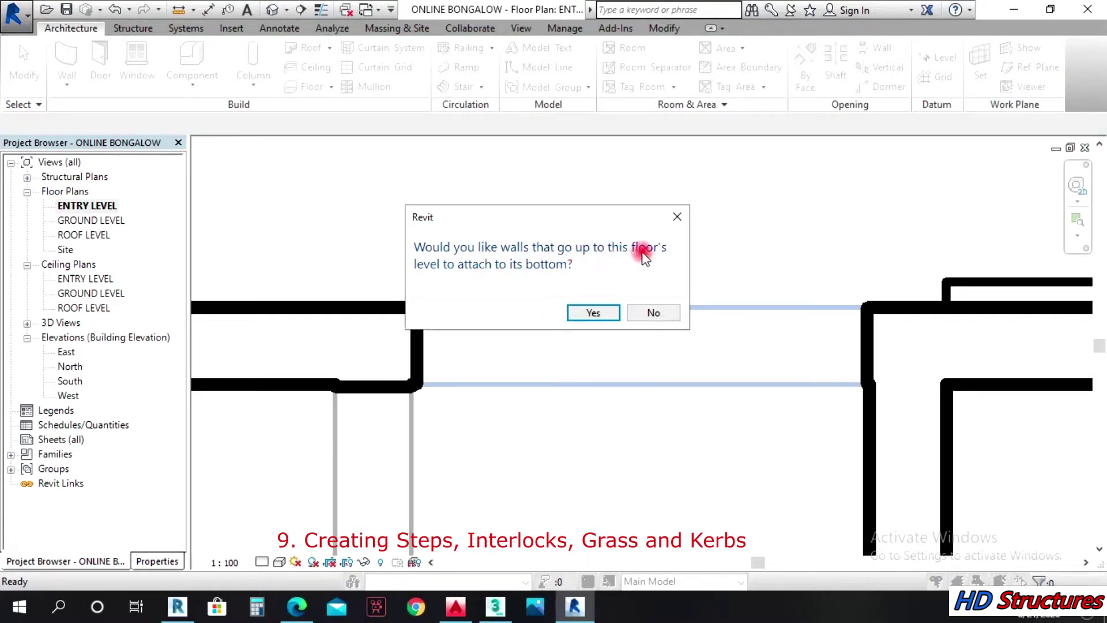
# Step: Attach the walls to the floor's bottom and switch to the default 3D view
pyautogui.click(584, 315)
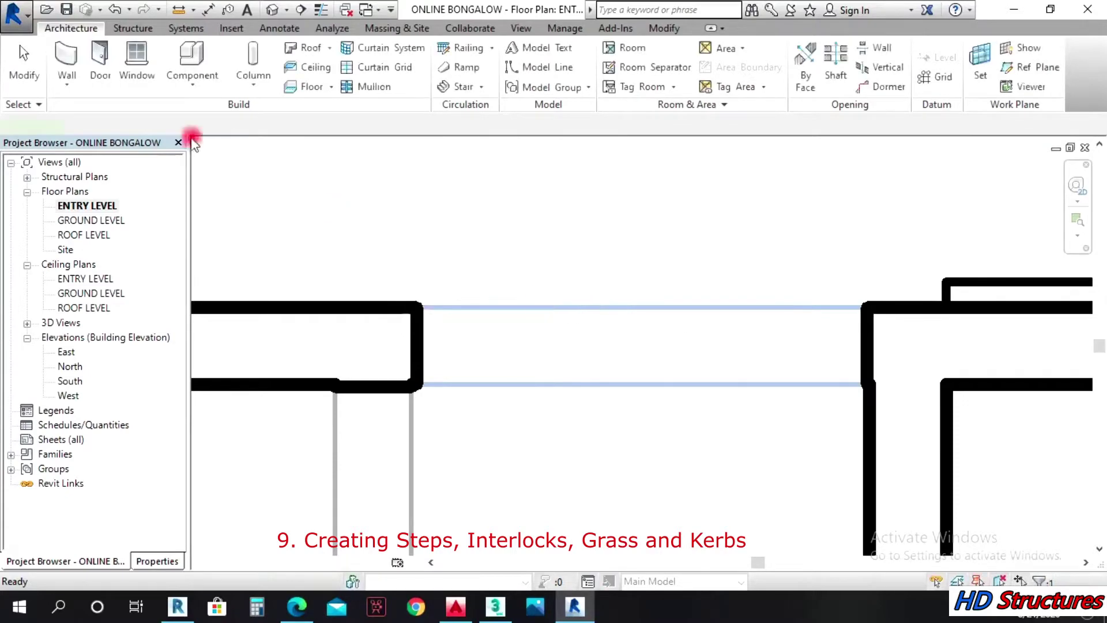
pyautogui.click(272, 11)
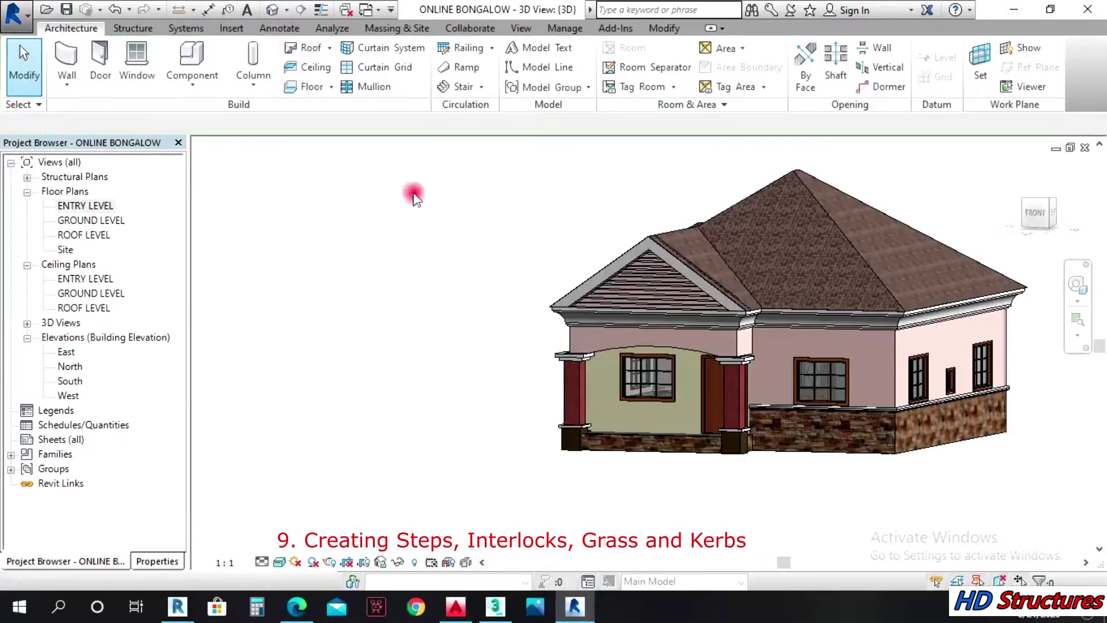
# Step: Orbit to the porch, select the new Generic 150mm floor and show its properties
pyautogui.click(1079, 286)
pyautogui.moveTo(946, 419); pyautogui.dragTo(836, 386)
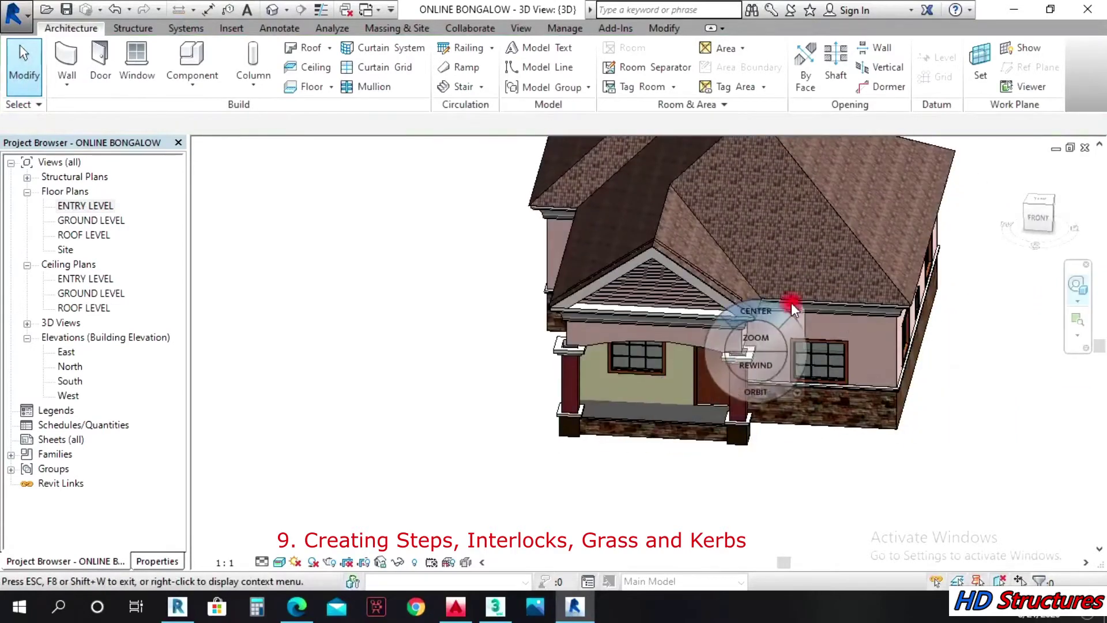
pyautogui.press('Escape')
pyautogui.scroll(3, 655, 414)
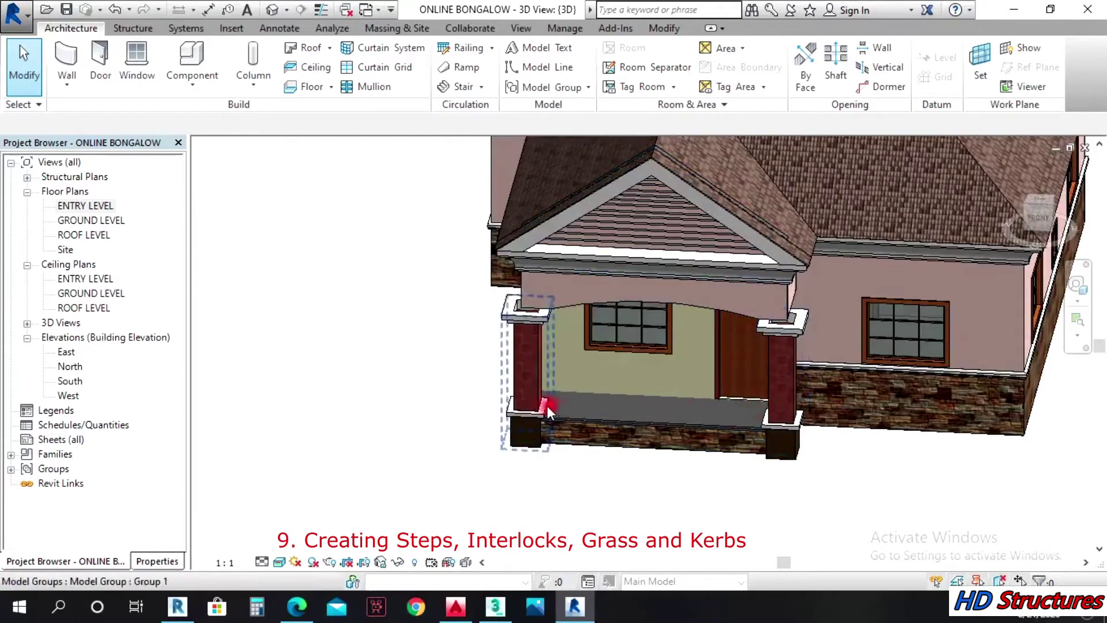
pyautogui.scroll(2, 546, 406)
pyautogui.click(591, 421)
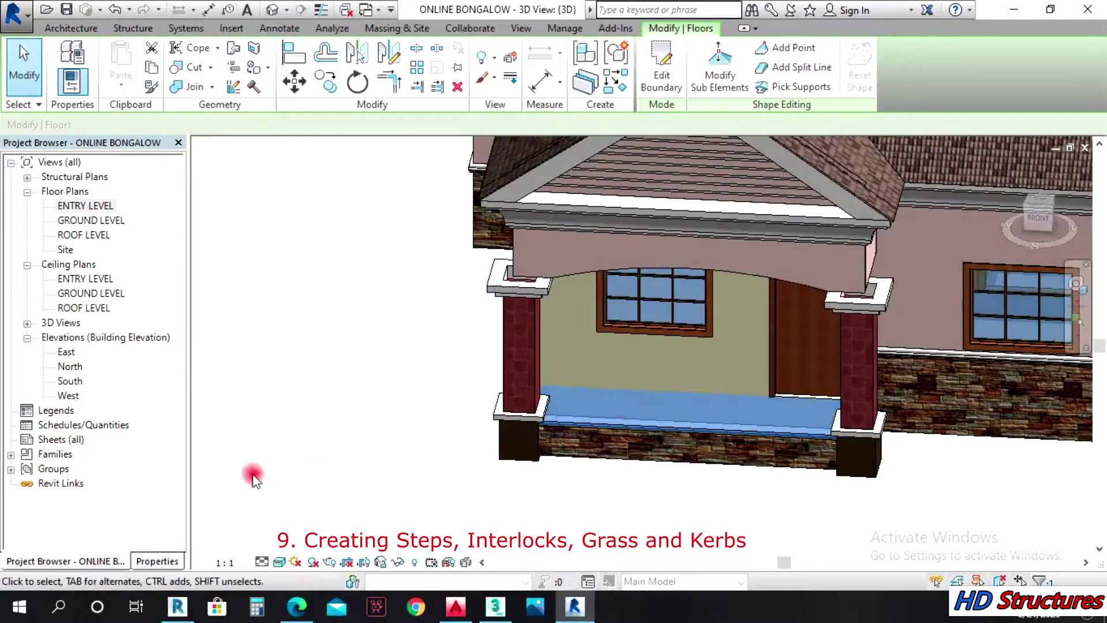
pyautogui.click(119, 561)
pyautogui.click(144, 561)
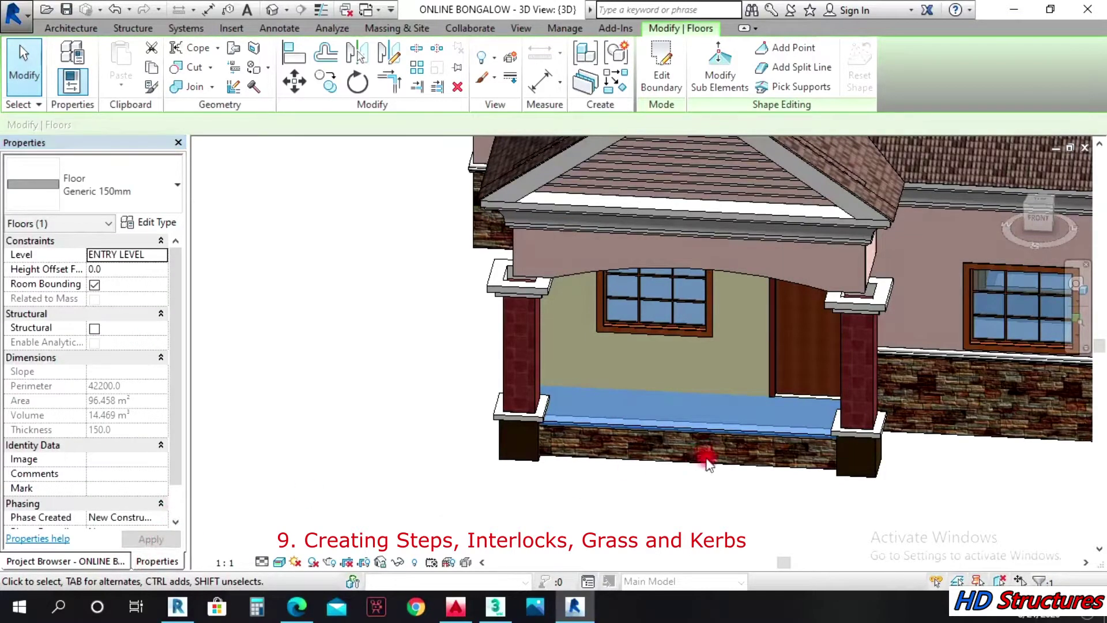
# Step: Duplicate the floor type as Generic 150mm 2
pyautogui.click(70, 50)
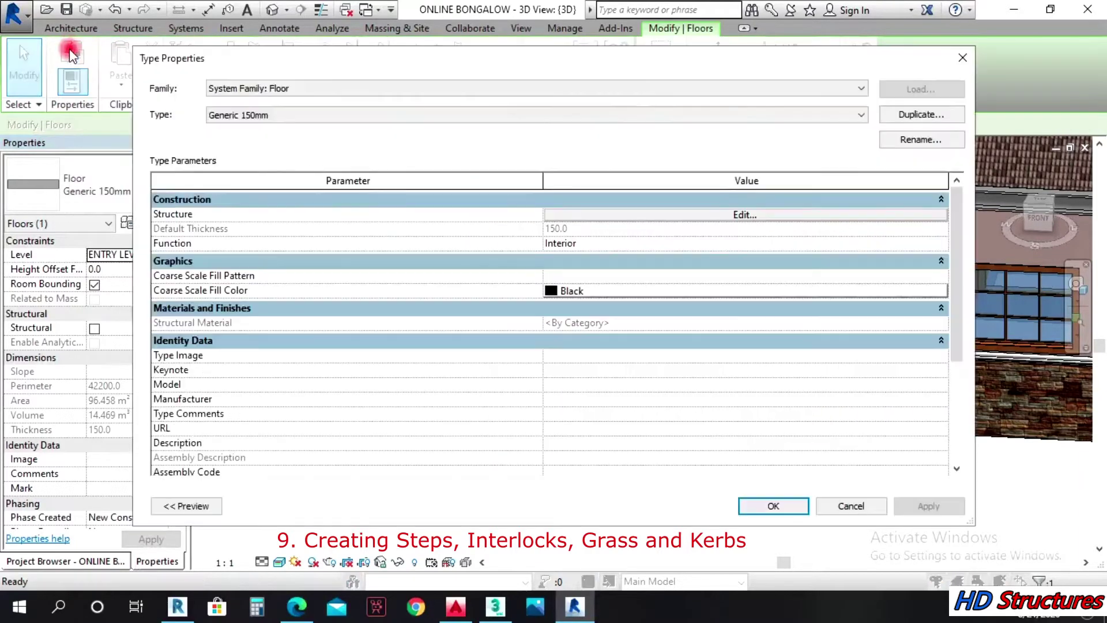
pyautogui.click(943, 124)
pyautogui.click(528, 324)
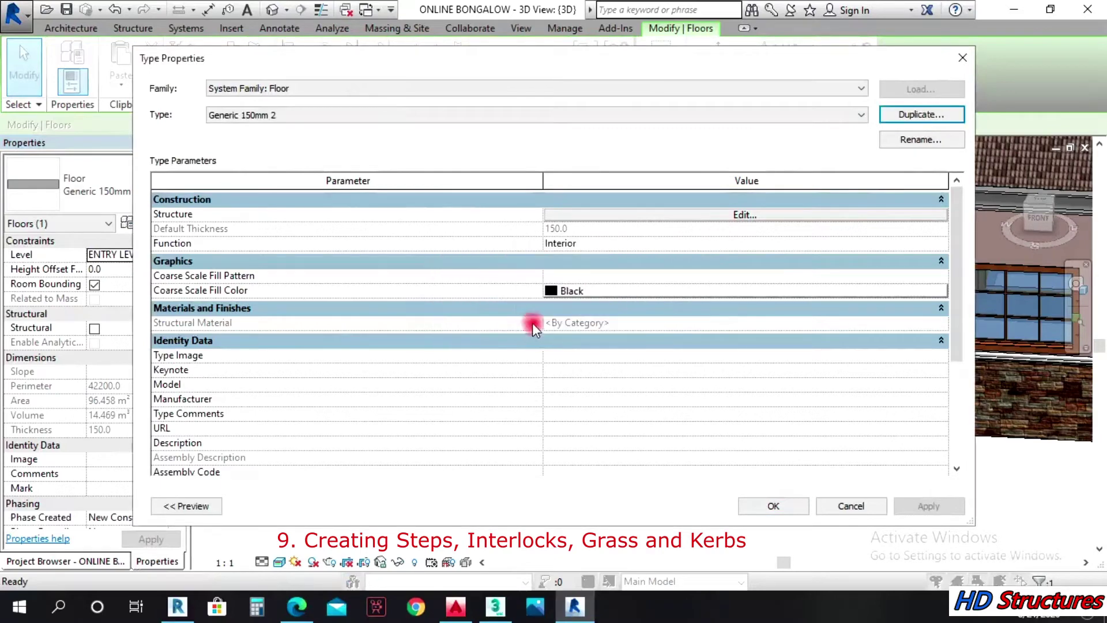
# Step: Set the Structure [1] layer thickness to 5 mm and browse materials for it
pyautogui.click(744, 214)
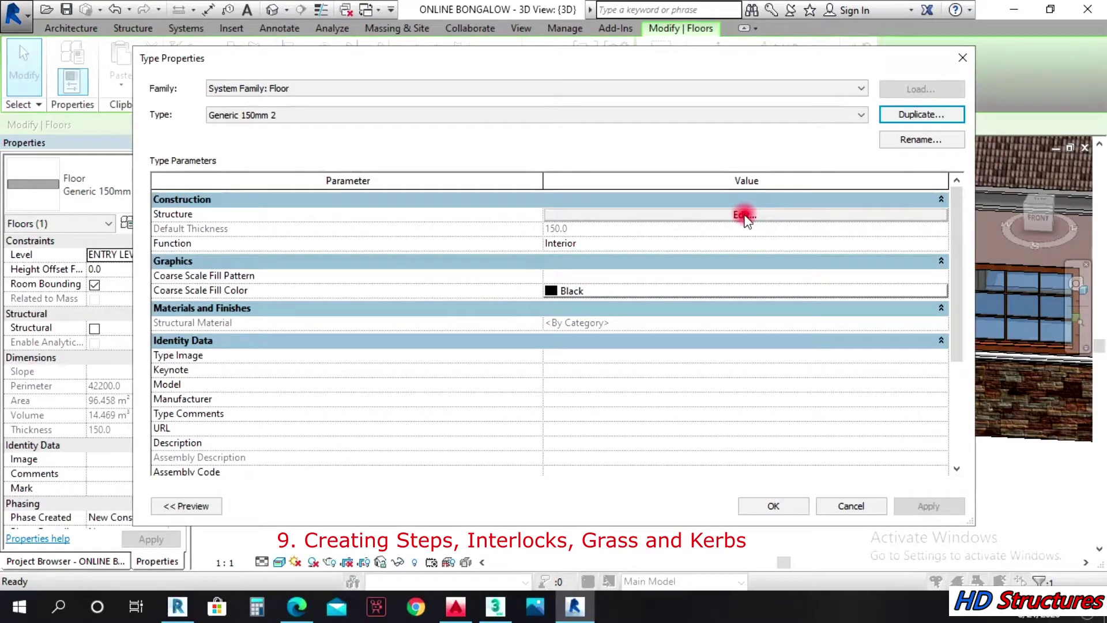
pyautogui.click(744, 214)
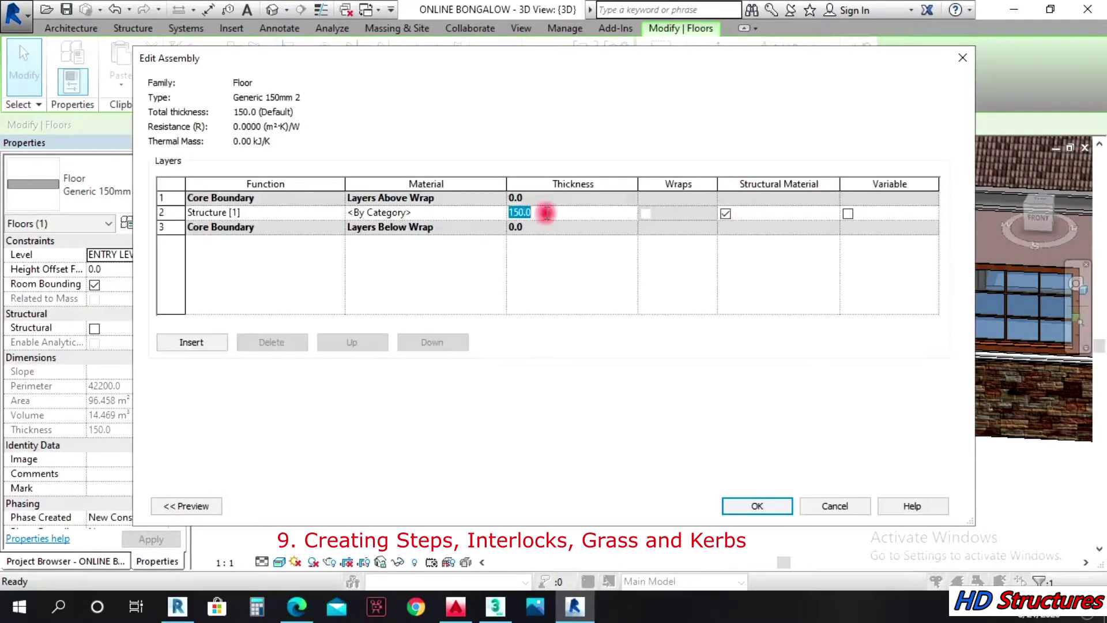
pyautogui.click(502, 212)
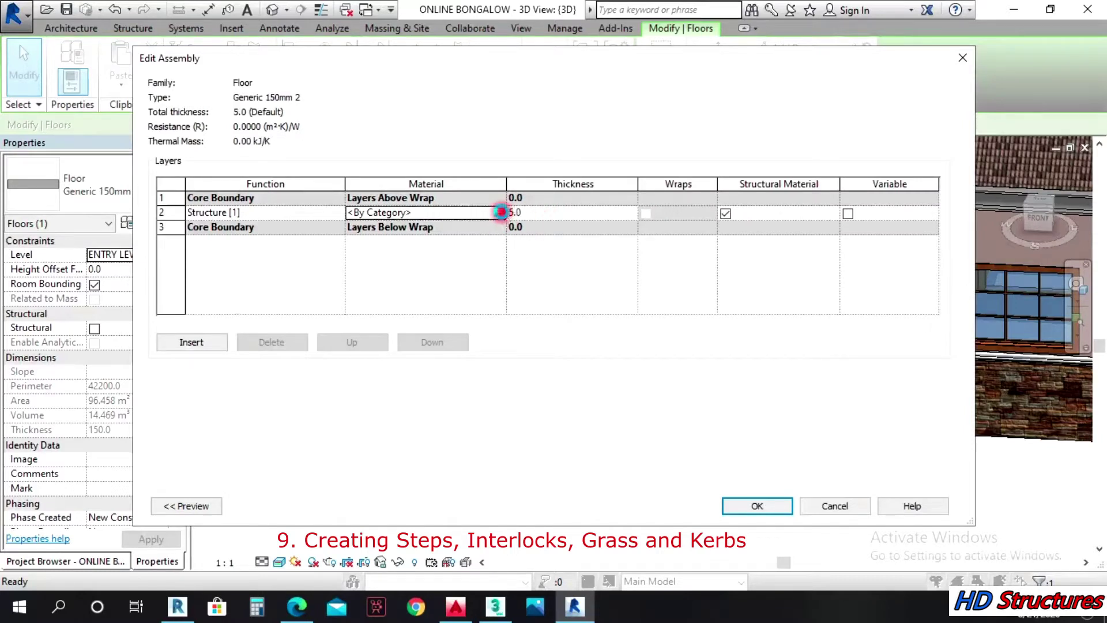
pyautogui.click(502, 212)
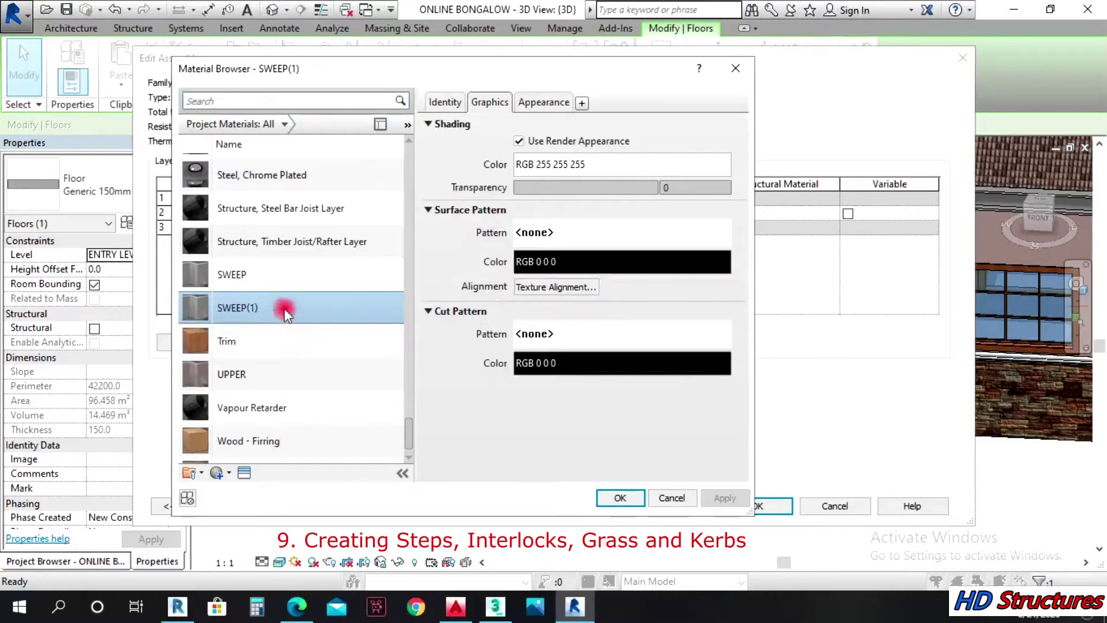
# Step: Duplicate SWEEP(1) as a new material FLORR and open the Asset Browser to replace its appearance
pyautogui.rightClick(288, 308)
pyautogui.click(317, 337)
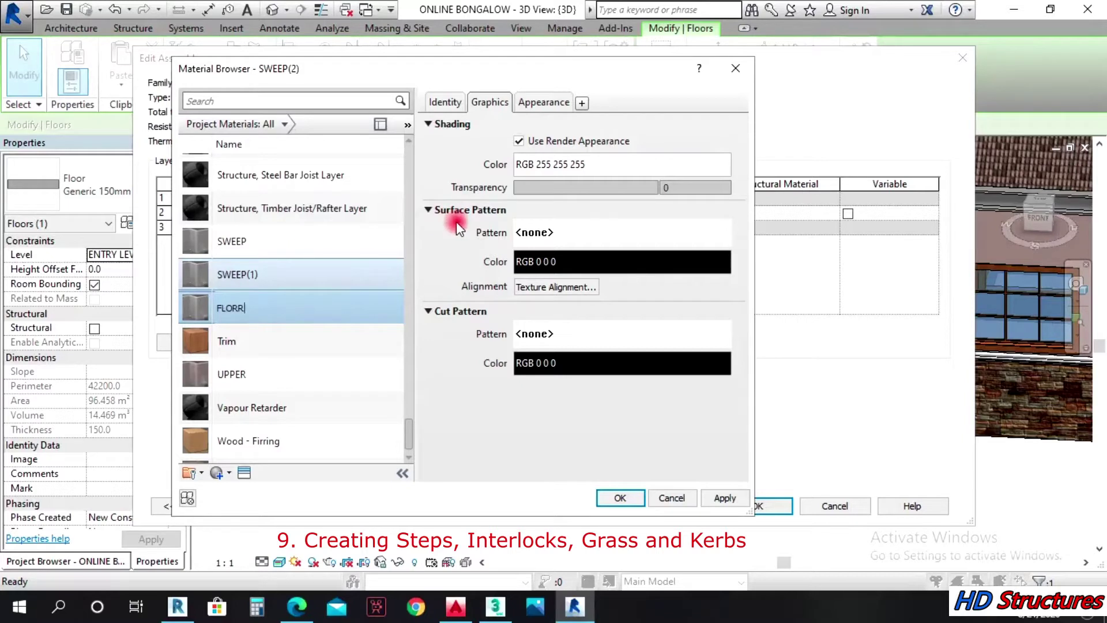
pyautogui.click(544, 101)
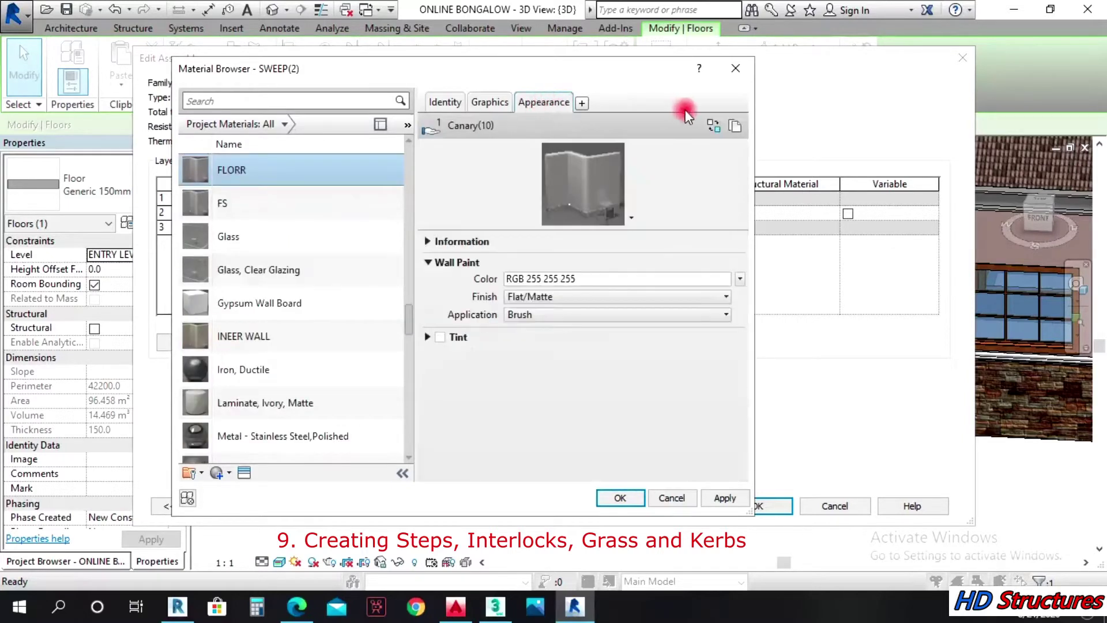
pyautogui.click(734, 126)
pyautogui.click(713, 127)
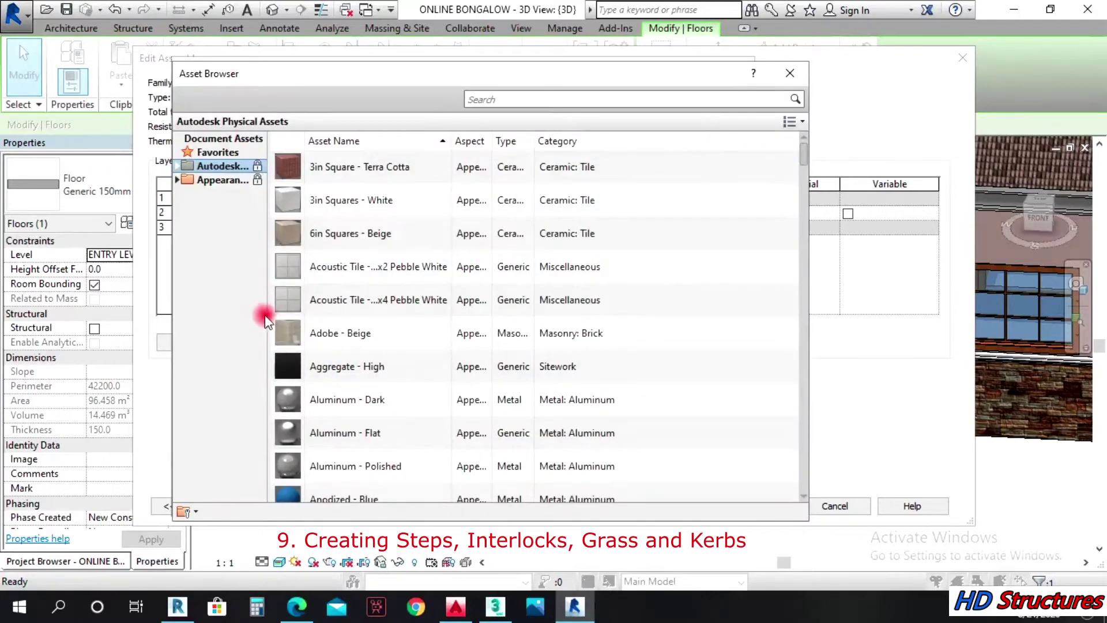
# Step: Browse the Appearance Library's Flooring folders: Vinyl, Tile, Stone and Carpet
pyautogui.click(179, 180)
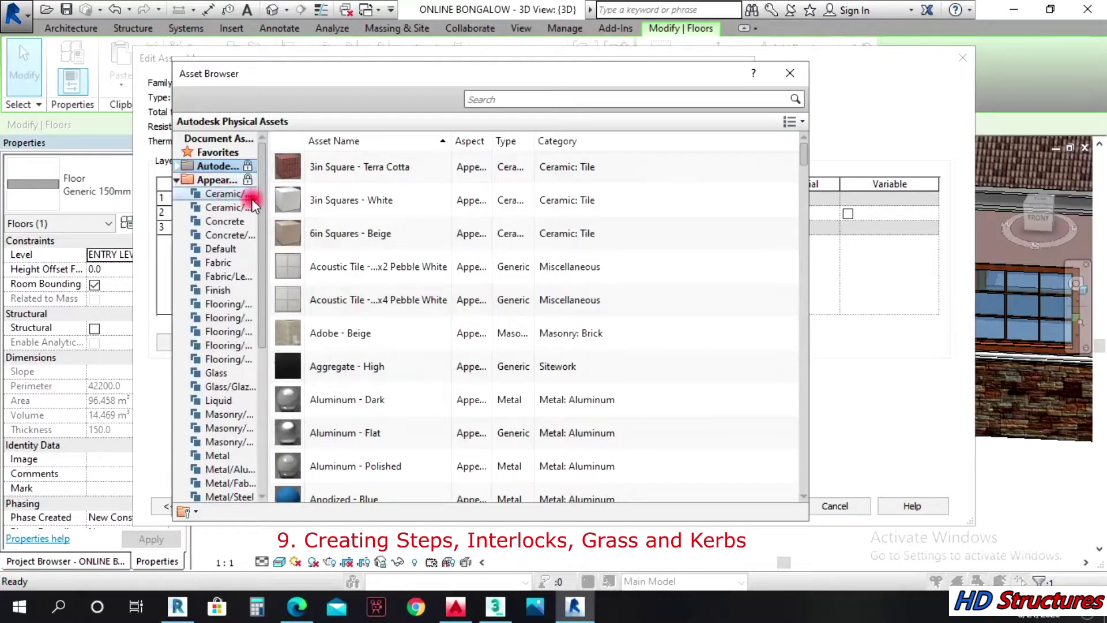
pyautogui.click(376, 202)
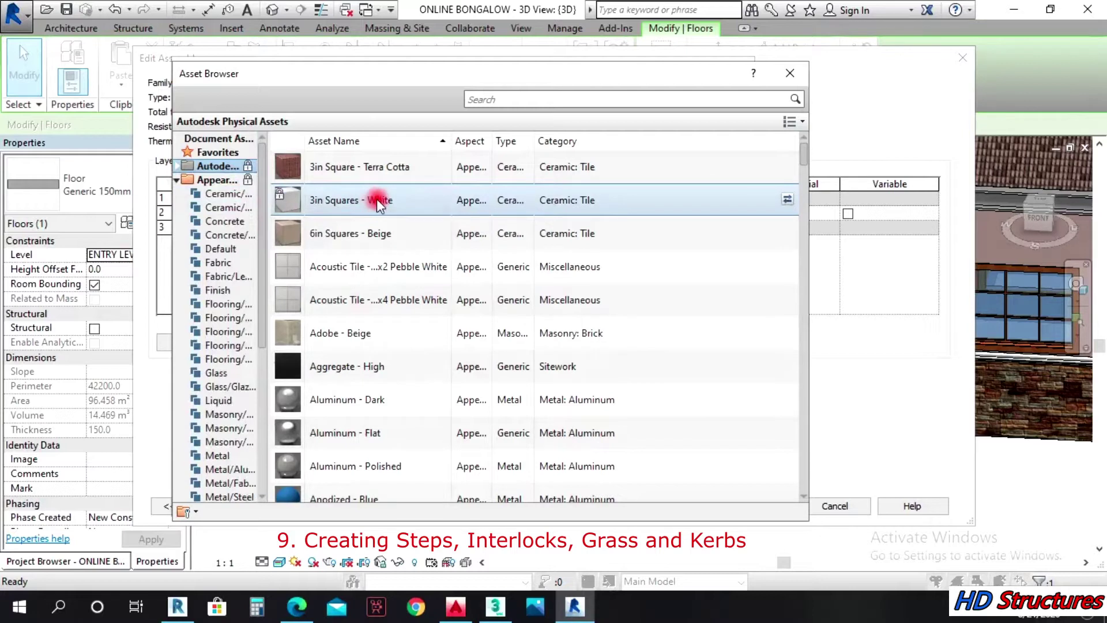
pyautogui.click(375, 167)
pyautogui.click(190, 316)
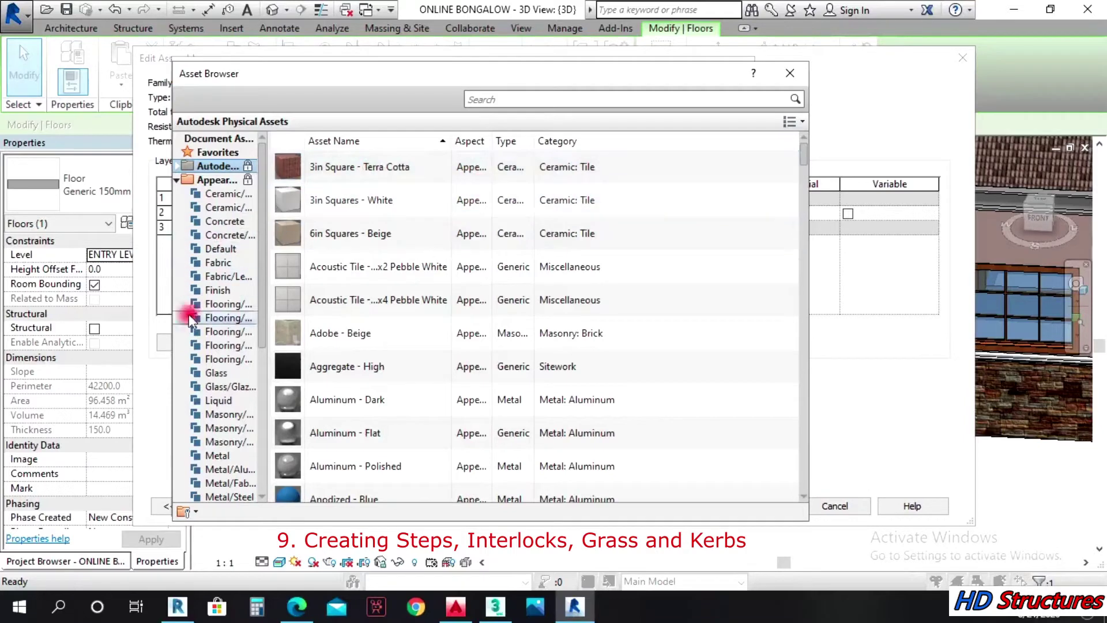
pyautogui.click(219, 345)
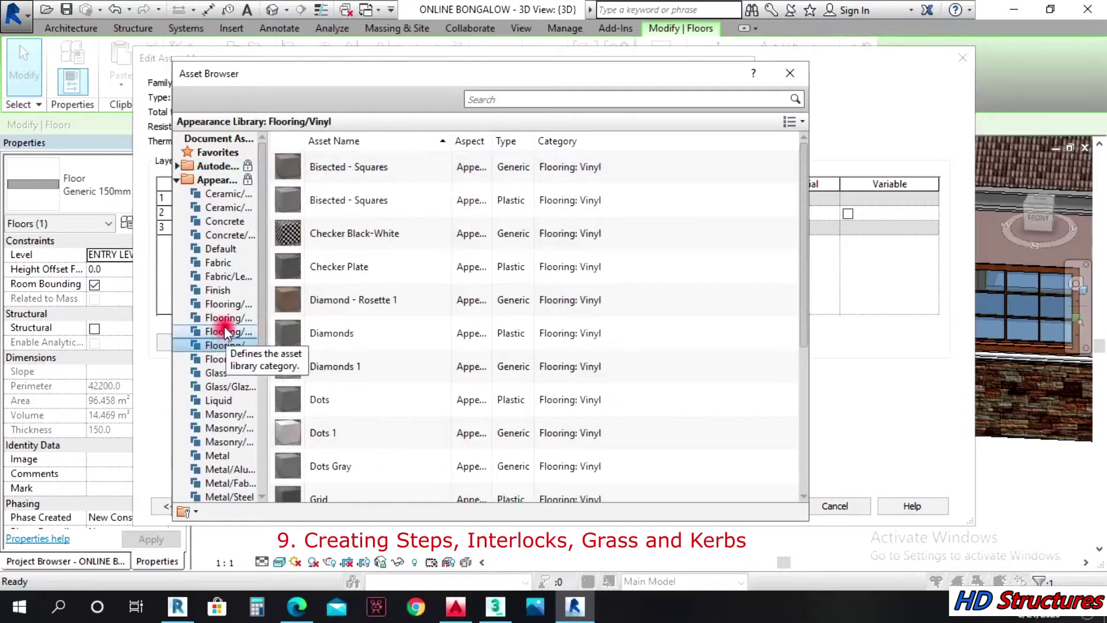
pyautogui.click(227, 332)
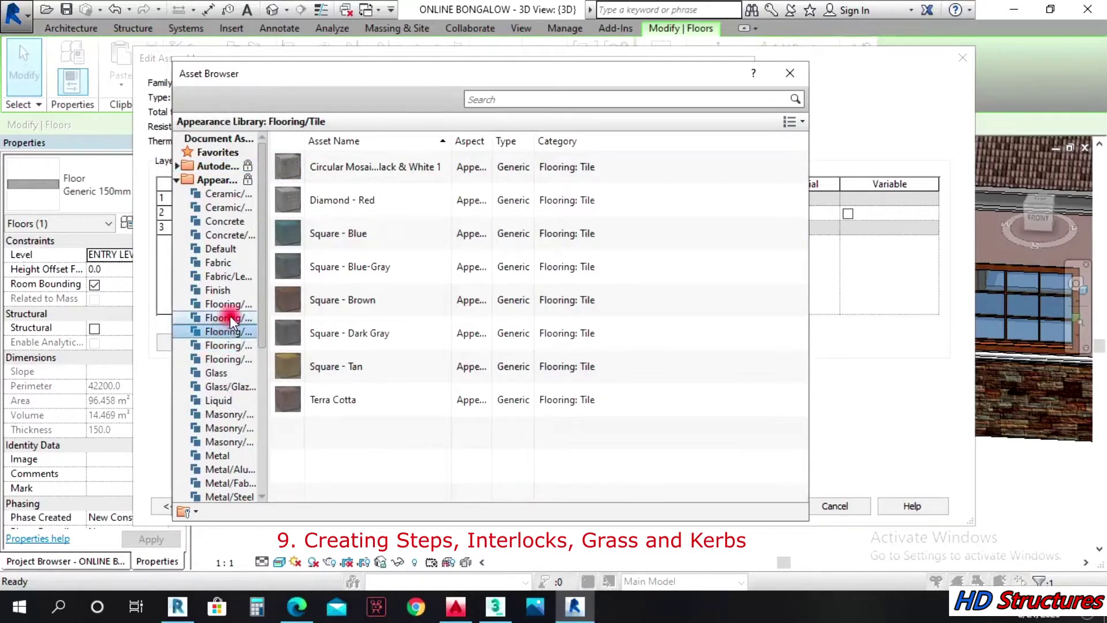
pyautogui.click(231, 318)
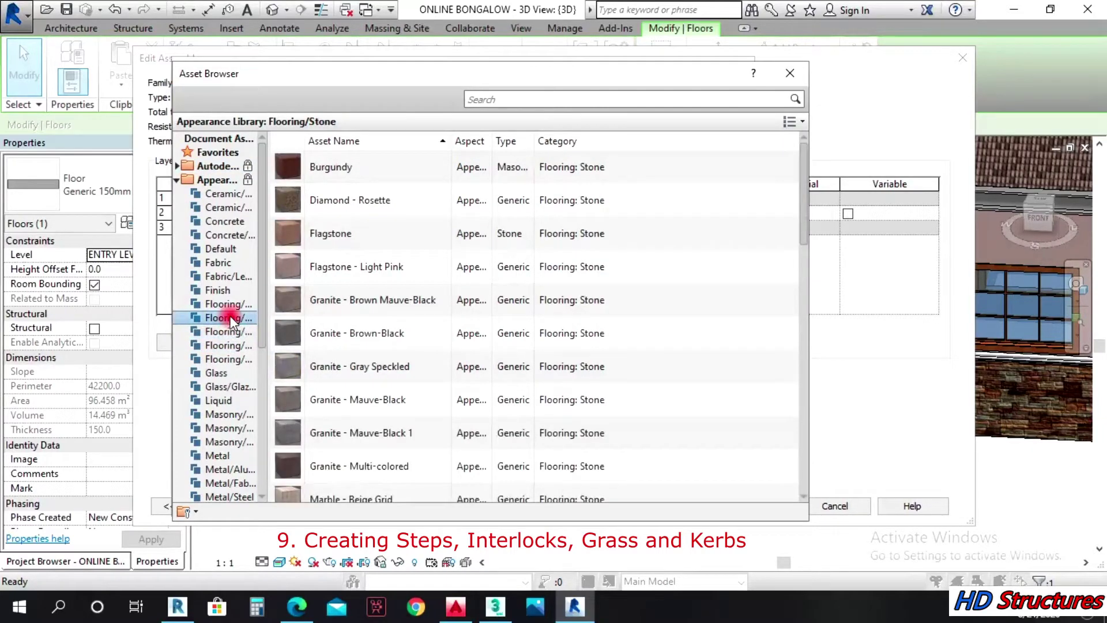
pyautogui.click(229, 304)
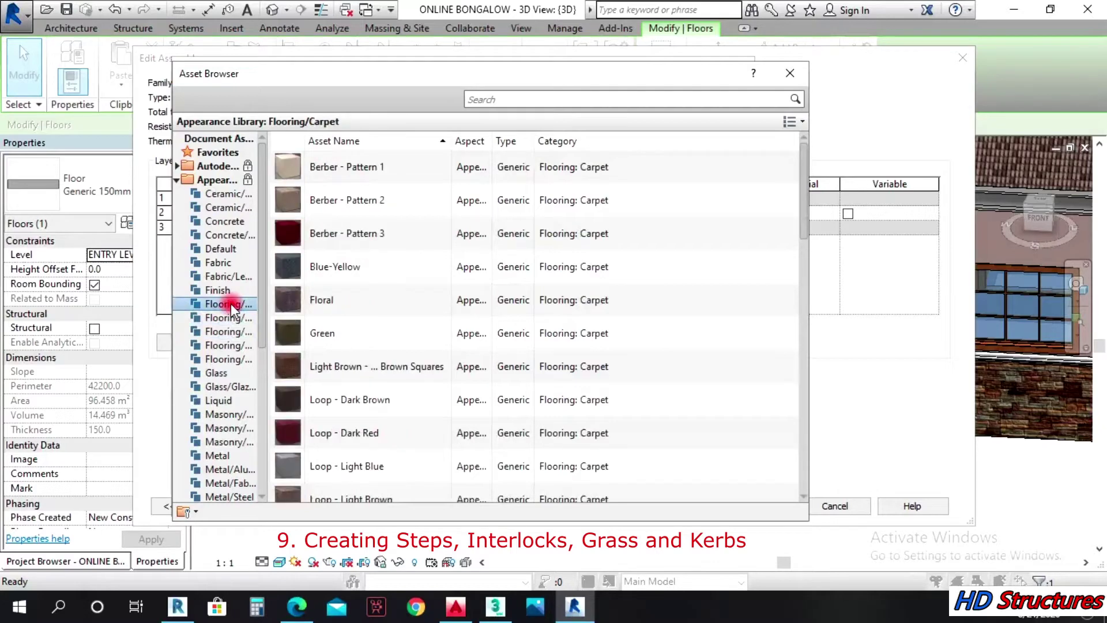
pyautogui.scroll(-9, 416, 334)
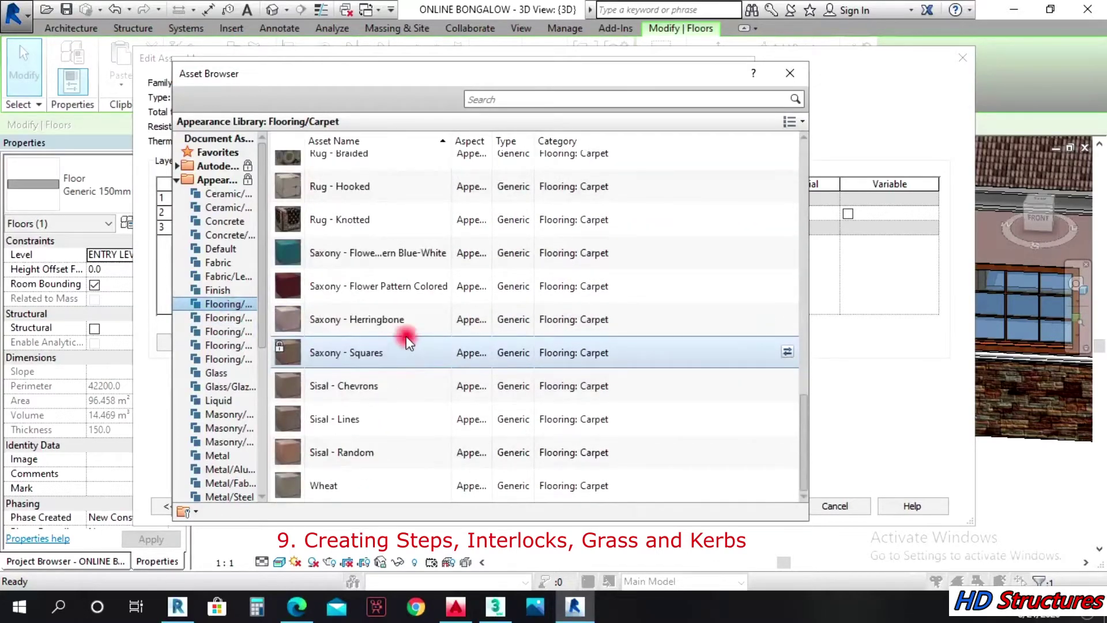
pyautogui.scroll(1, 406, 336)
# Step: Search the asset library for WOOD and apply the Beechwood - Galliano appearance
pyautogui.click(544, 100)
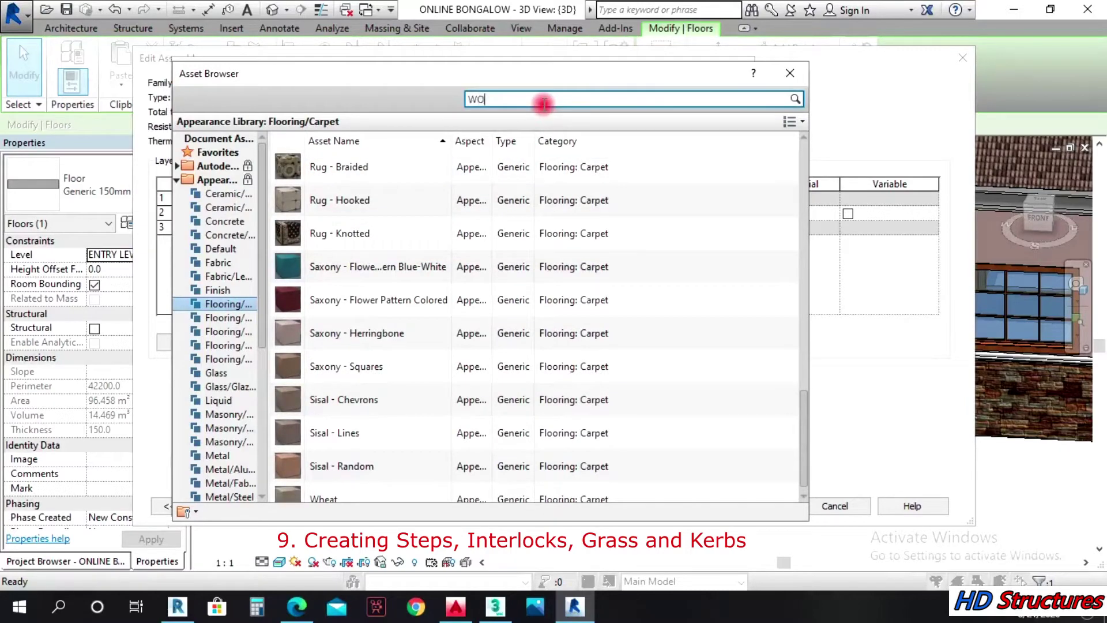
pyautogui.write('WOOD')
pyautogui.press('Return')
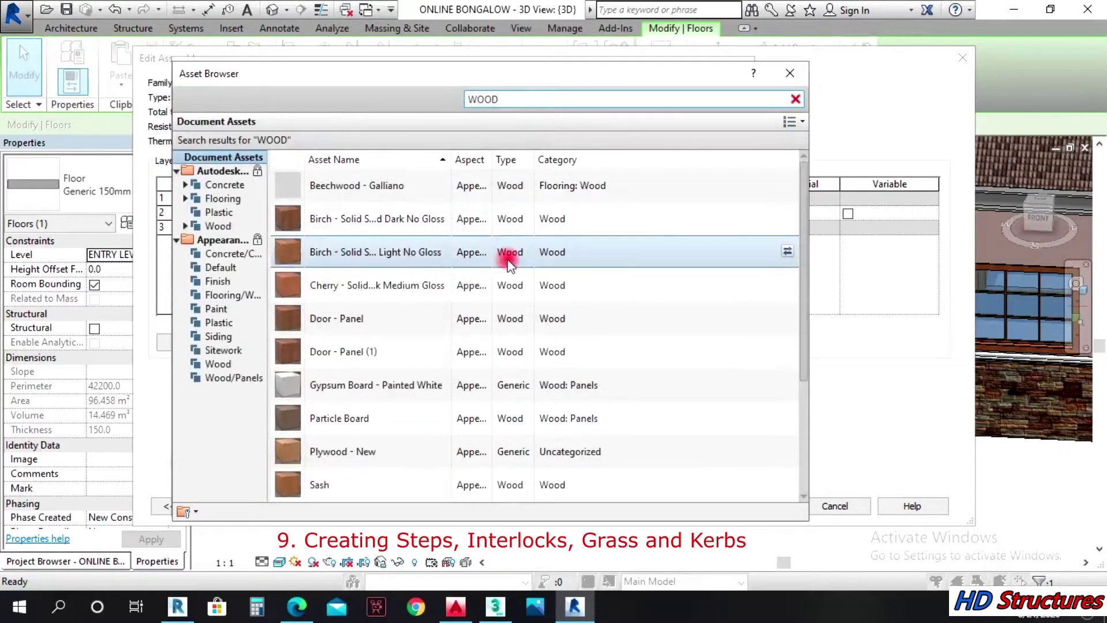
pyautogui.scroll(-3, 486, 319)
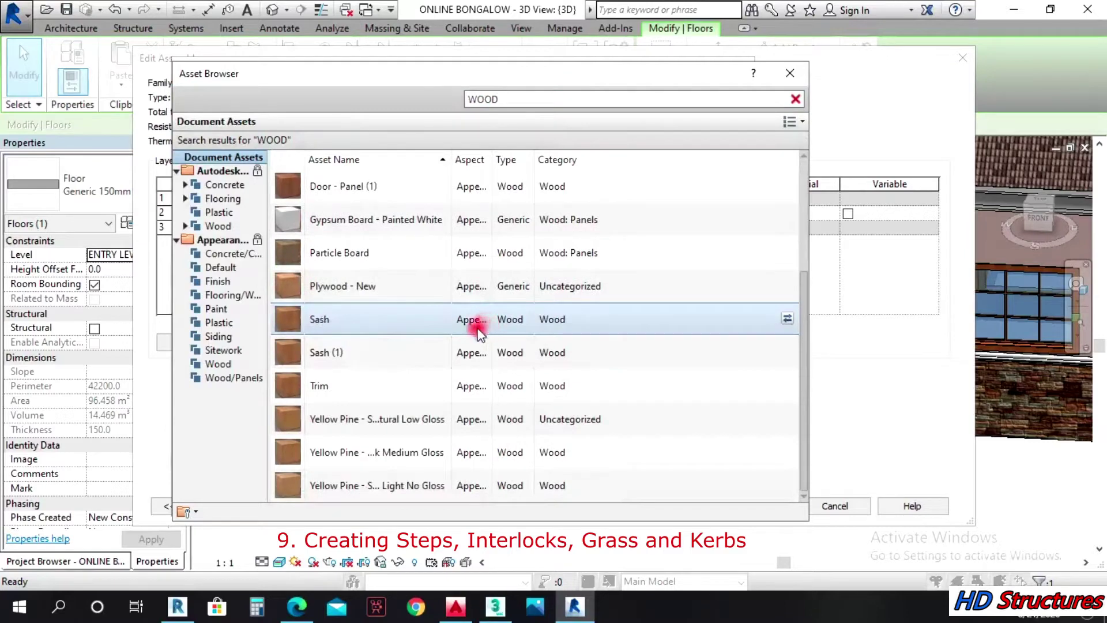
pyautogui.scroll(3, 473, 321)
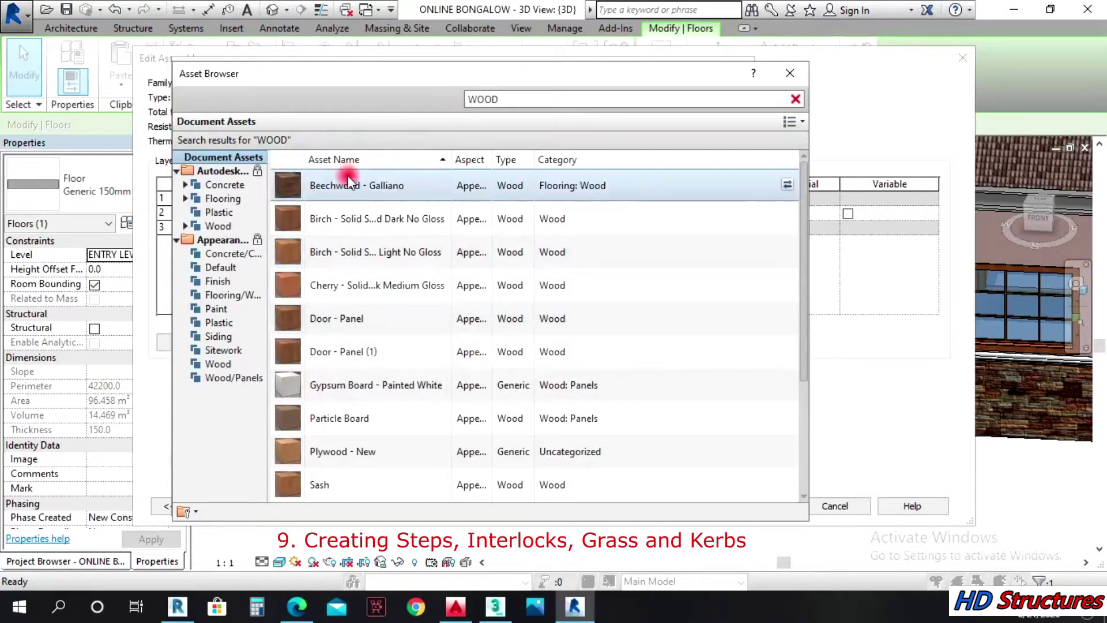
pyautogui.click(797, 99)
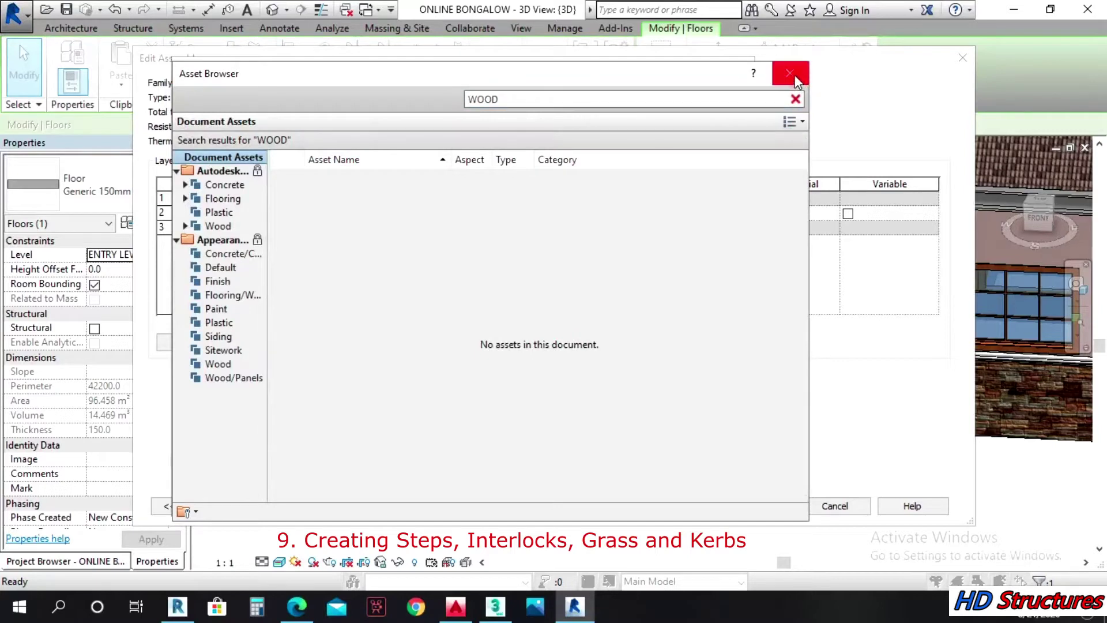
# Step: Back in the FLORR material, try the wood's tint and stain options, leaving stain off
pyautogui.click(791, 74)
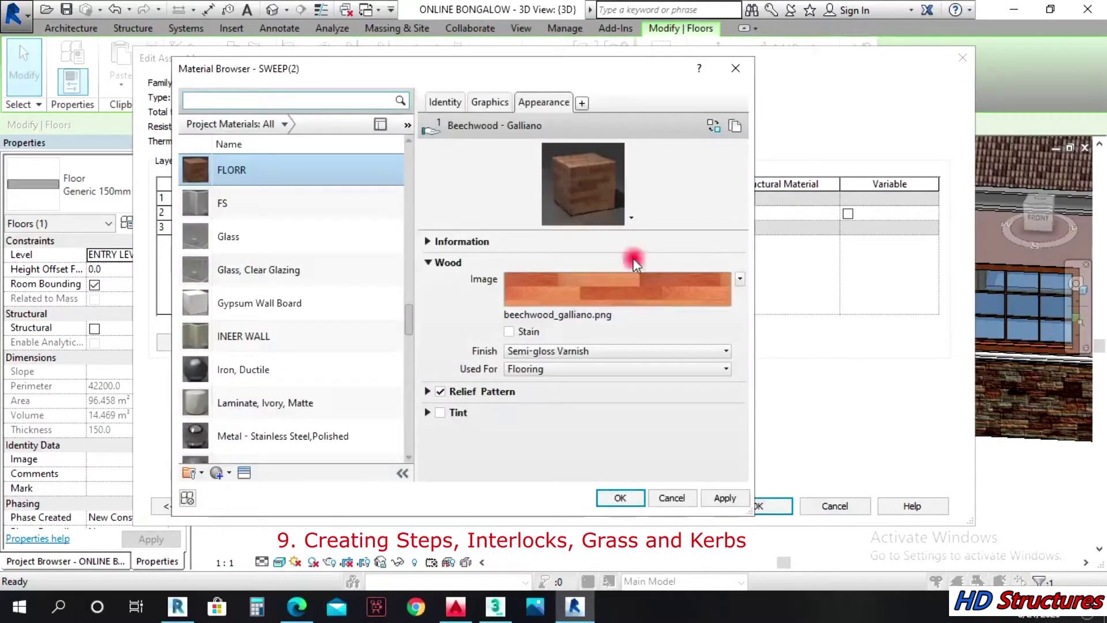
pyautogui.click(440, 412)
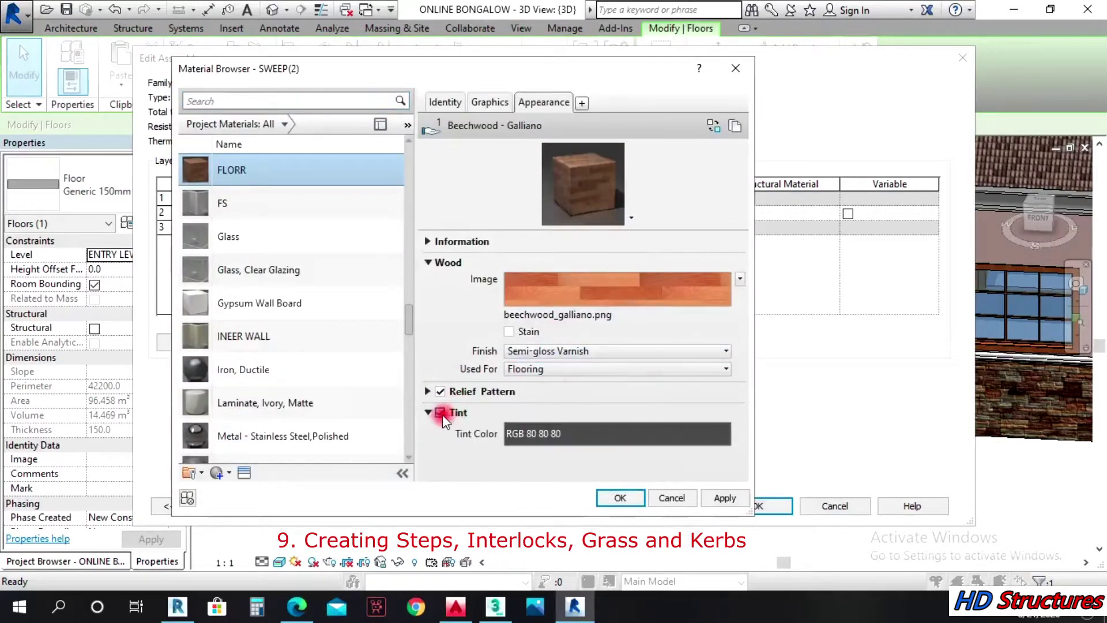
pyautogui.click(509, 332)
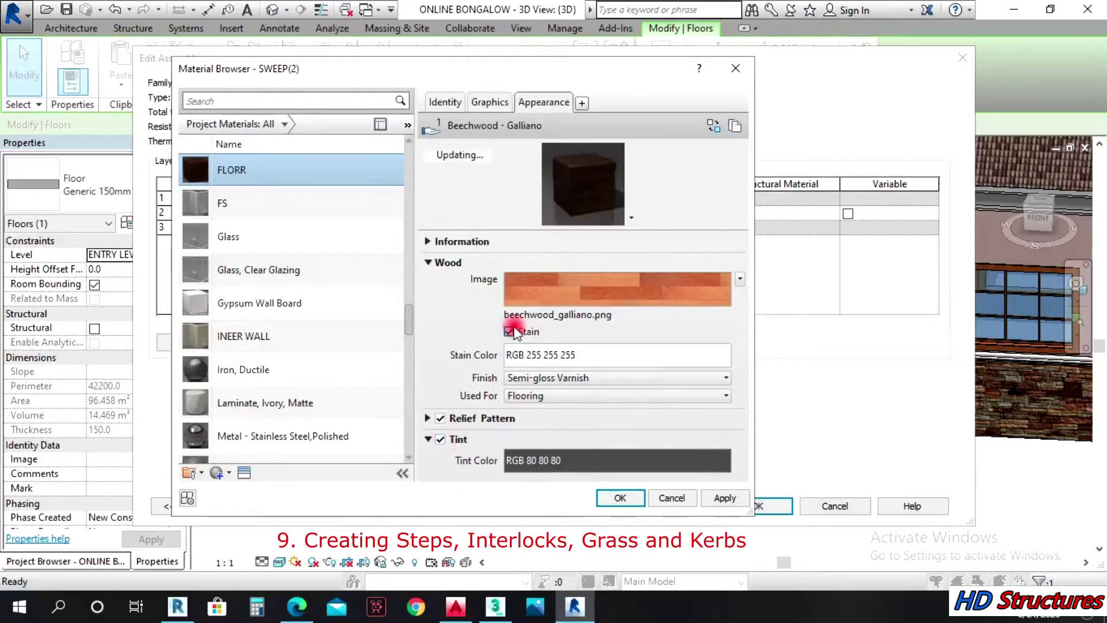
pyautogui.click(509, 332)
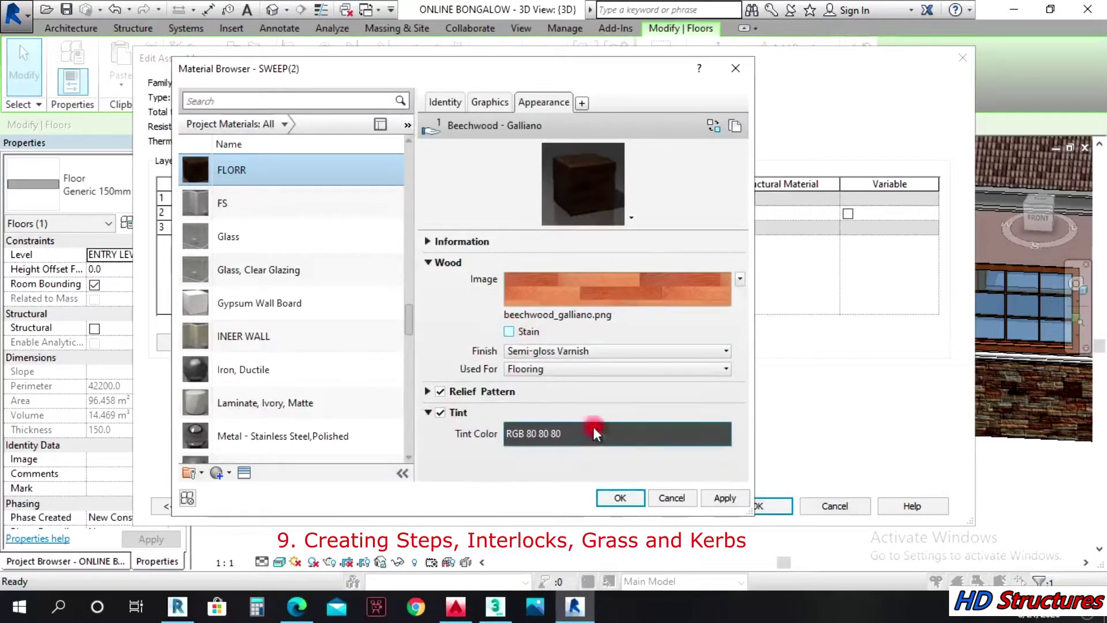
# Step: Scale the wood texture to 750 mm and assign FLORR to the structure layer
pyautogui.click(634, 290)
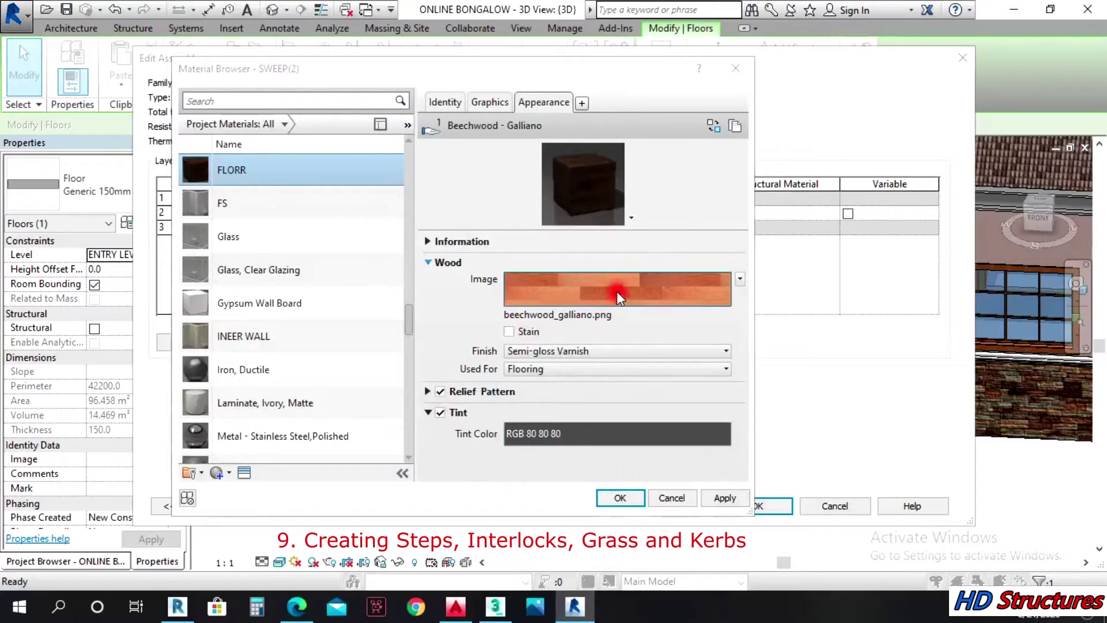
pyautogui.moveTo(443, 368); pyautogui.dragTo(446, 428)
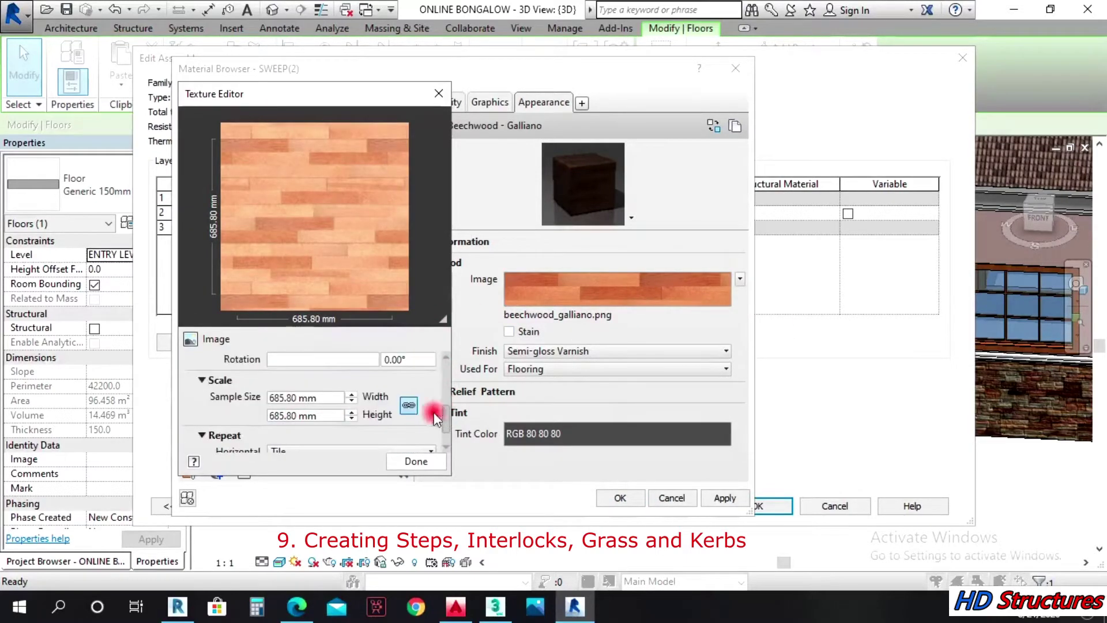
pyautogui.click(283, 397)
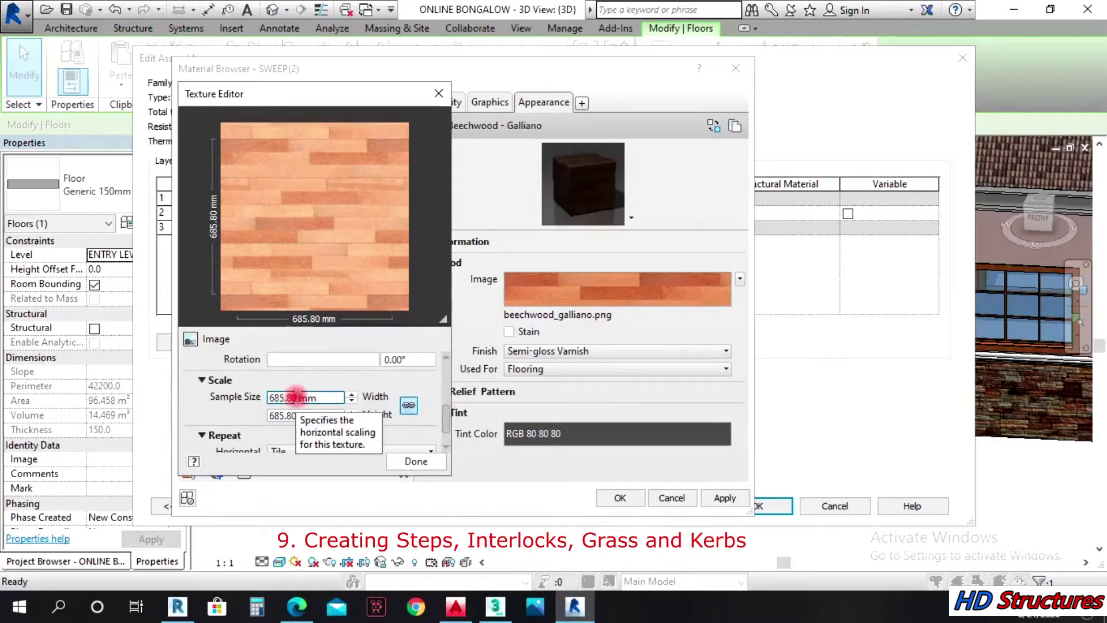
pyautogui.doubleClick(296, 397)
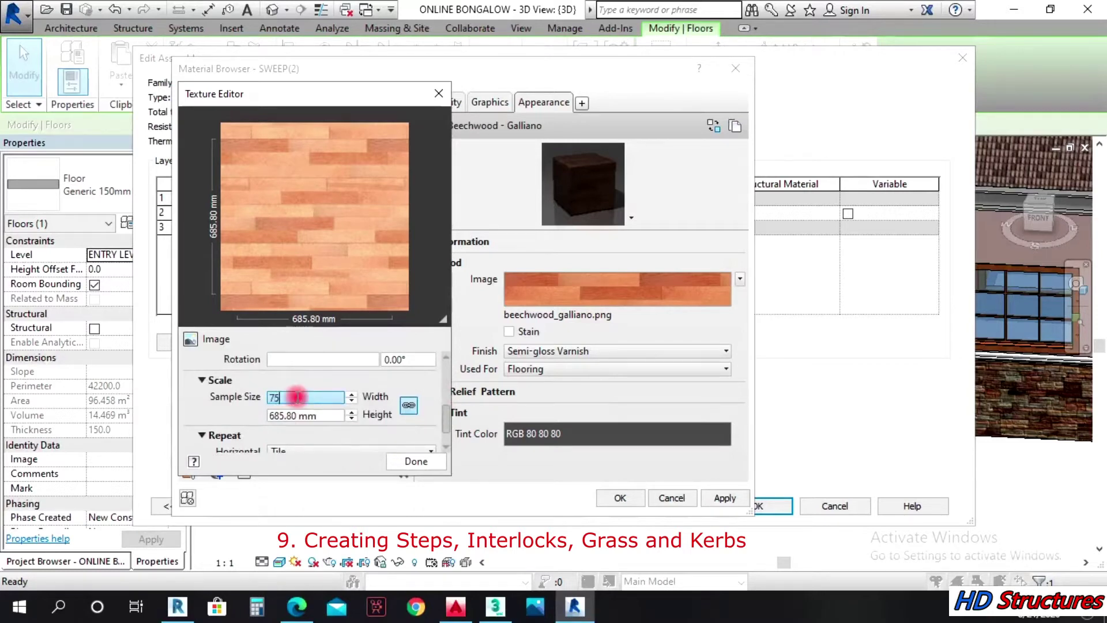
pyautogui.click(306, 415)
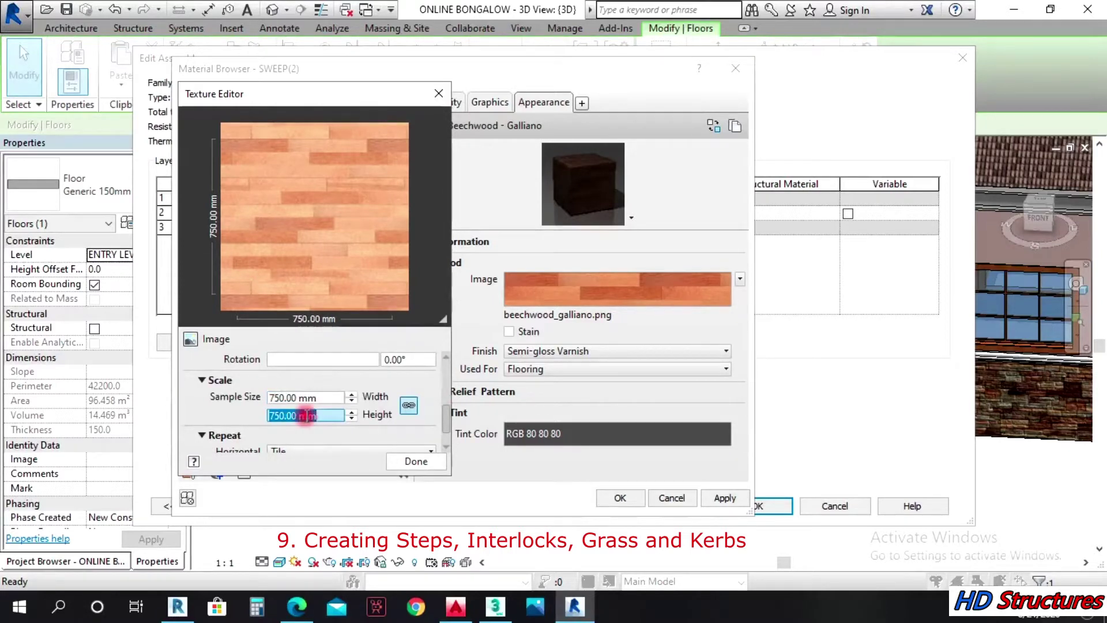
pyautogui.click(423, 461)
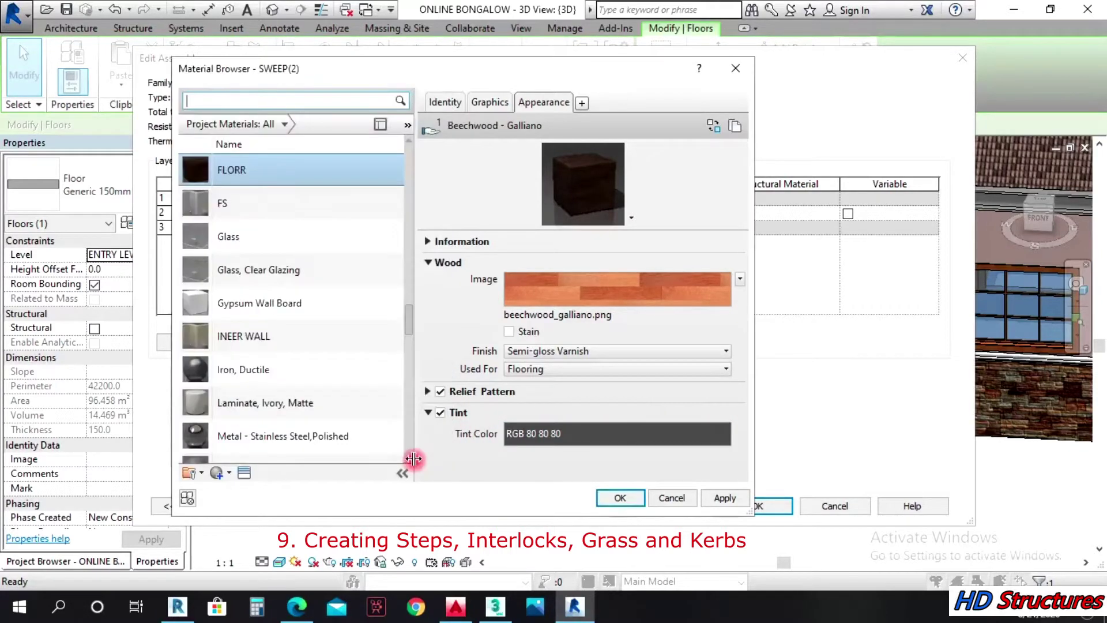
pyautogui.click(712, 497)
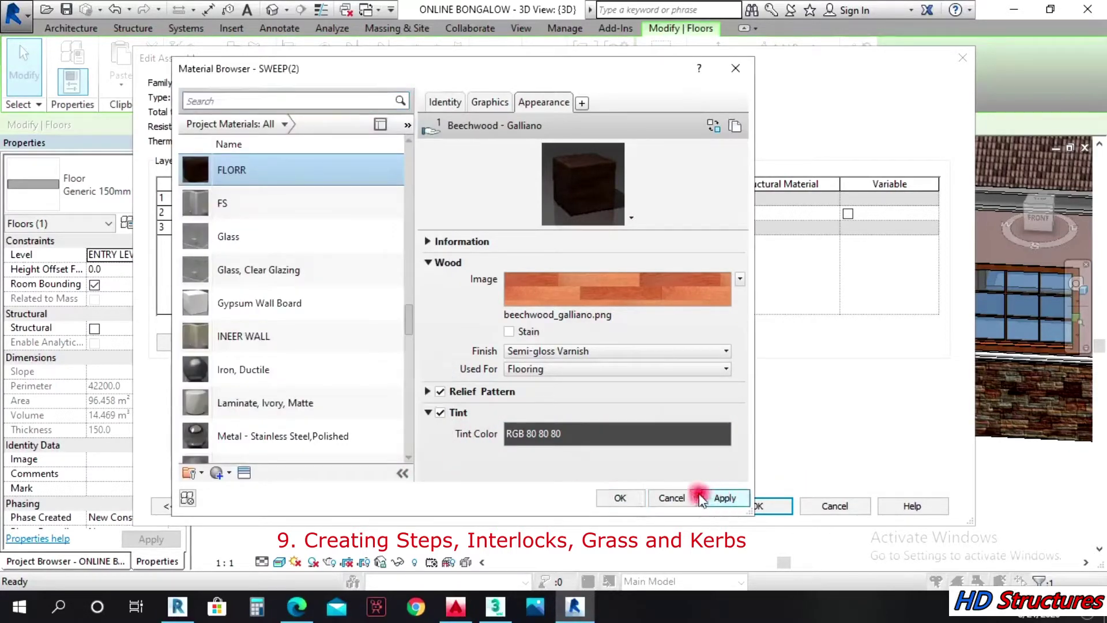
pyautogui.click(620, 498)
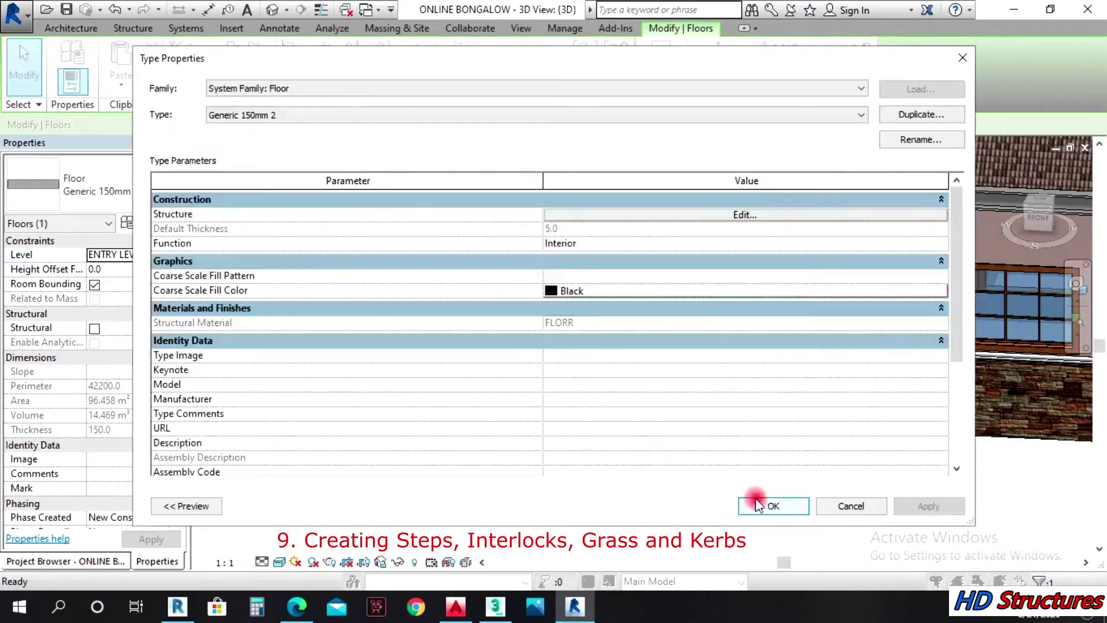
# Step: Confirm the floor type changes and clear the floor selection
pyautogui.click(758, 503)
pyautogui.click(750, 507)
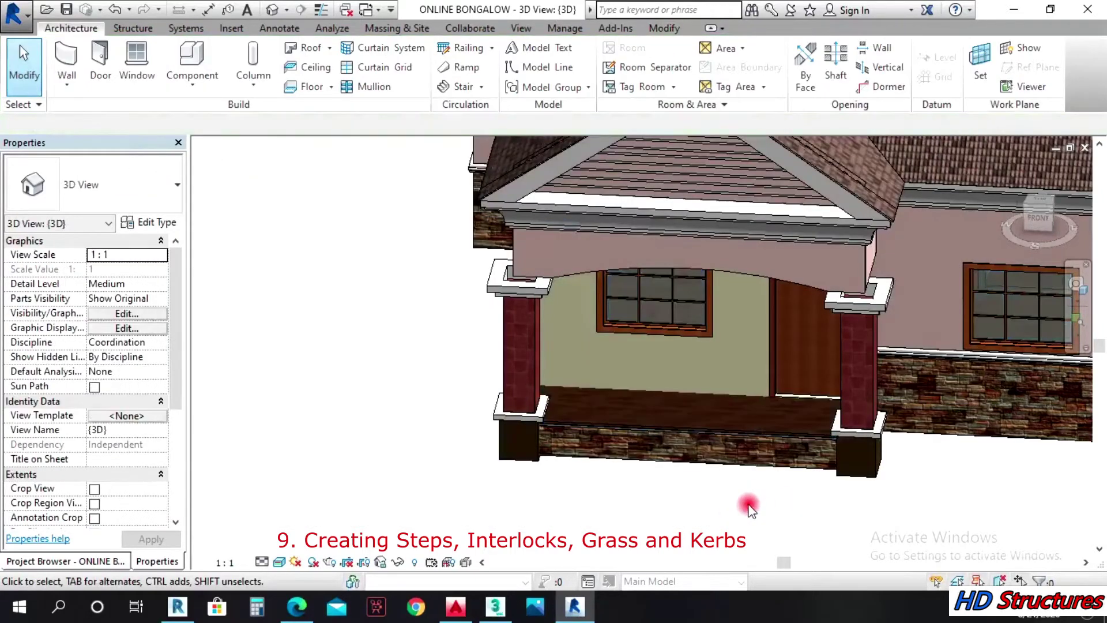
pyautogui.scroll(3, 725, 416)
pyautogui.scroll(-4, 613, 383)
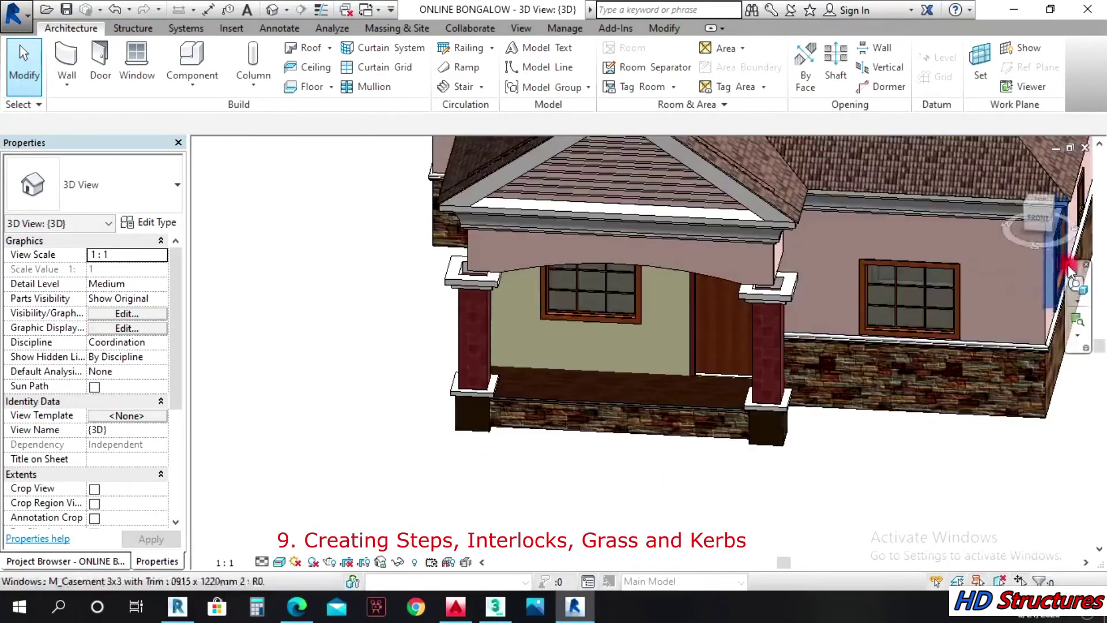
# Step: Orbit around the porch and the whole house, then show the Project Browser
pyautogui.click(1074, 282)
pyautogui.moveTo(767, 462); pyautogui.dragTo(642, 421)
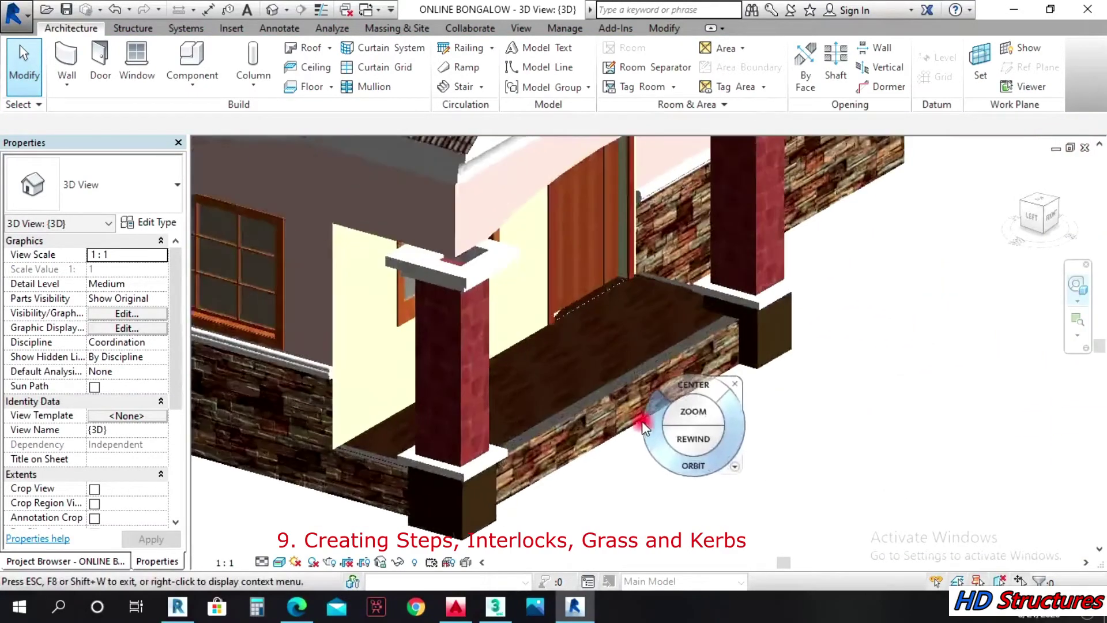
pyautogui.scroll(-3, 642, 421)
pyautogui.moveTo(721, 409); pyautogui.dragTo(865, 398)
pyautogui.moveTo(865, 439); pyautogui.dragTo(530, 387)
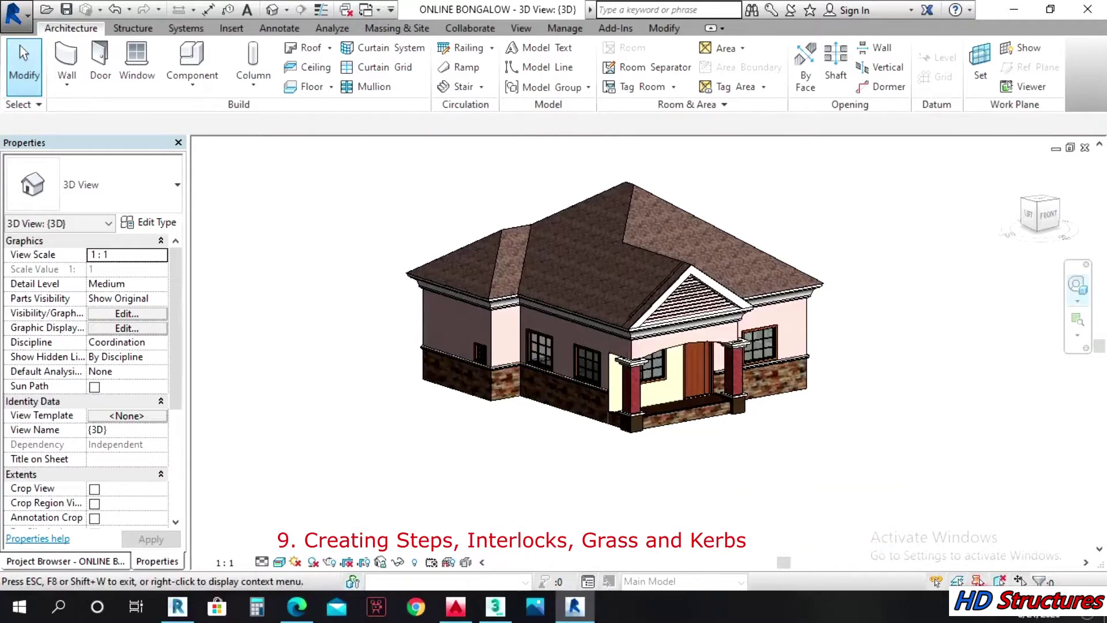
pyautogui.click(962, 615)
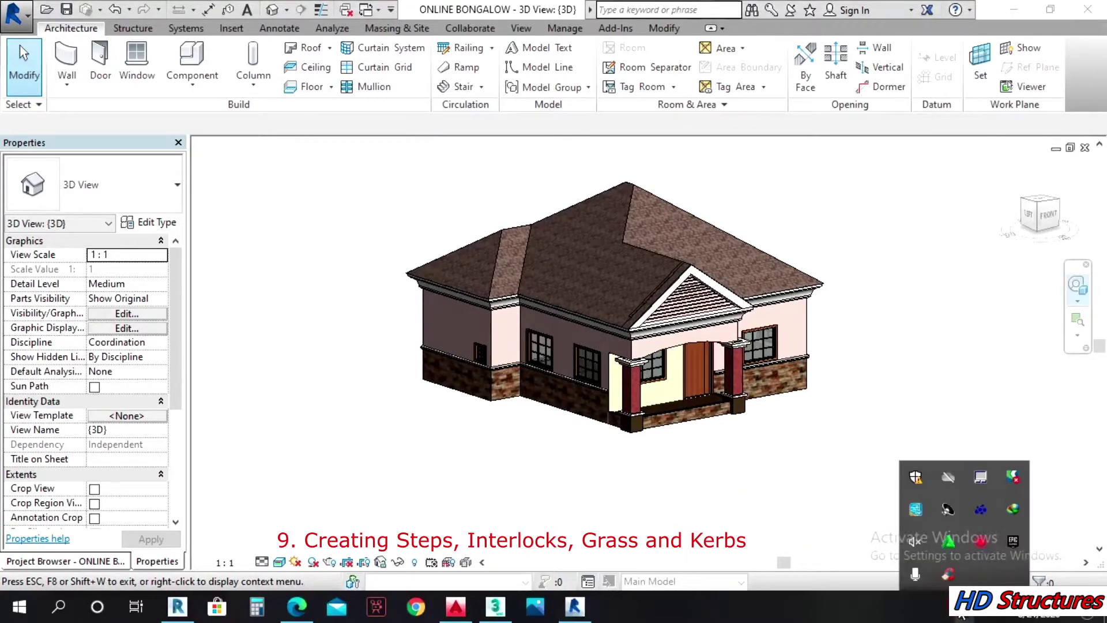
pyautogui.click(985, 540)
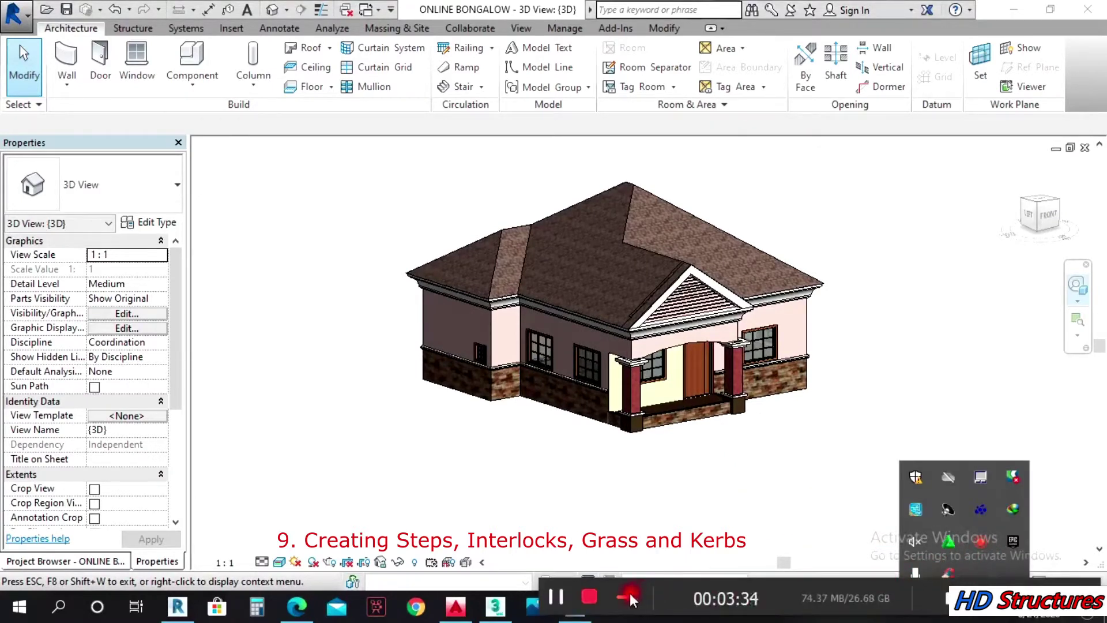
pyautogui.moveTo(946, 377); pyautogui.dragTo(642, 398)
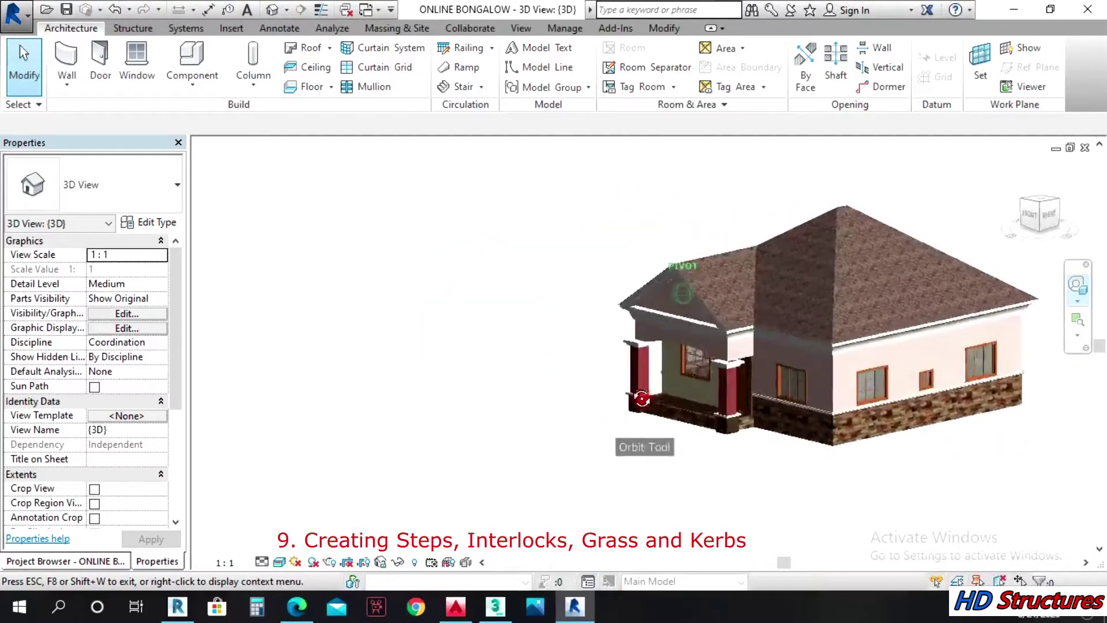
pyautogui.scroll(4, 642, 398)
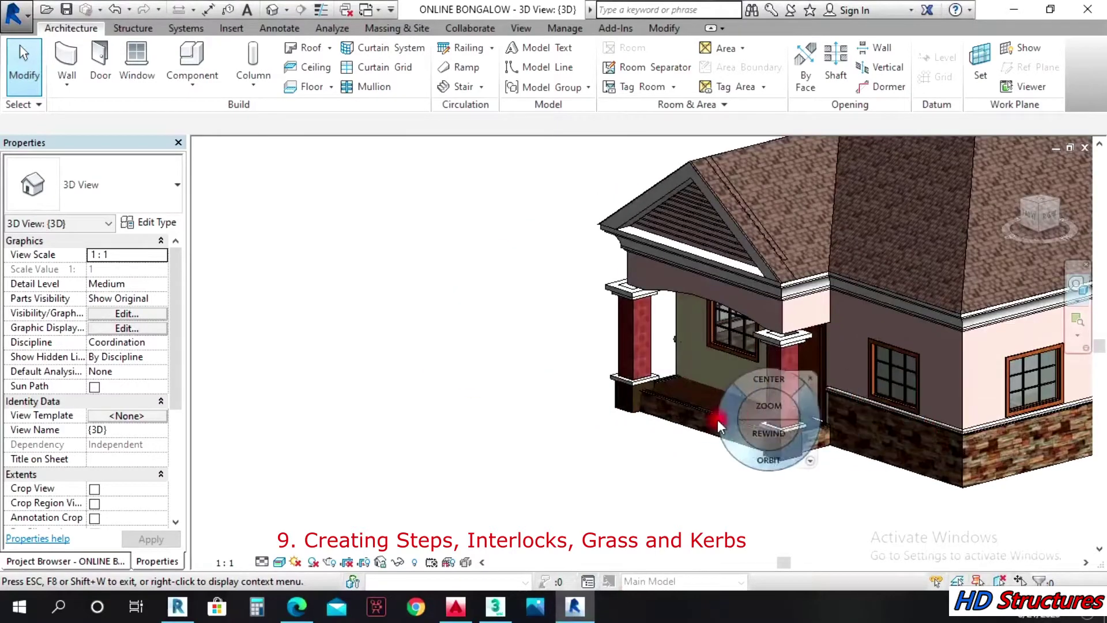
pyautogui.click(75, 561)
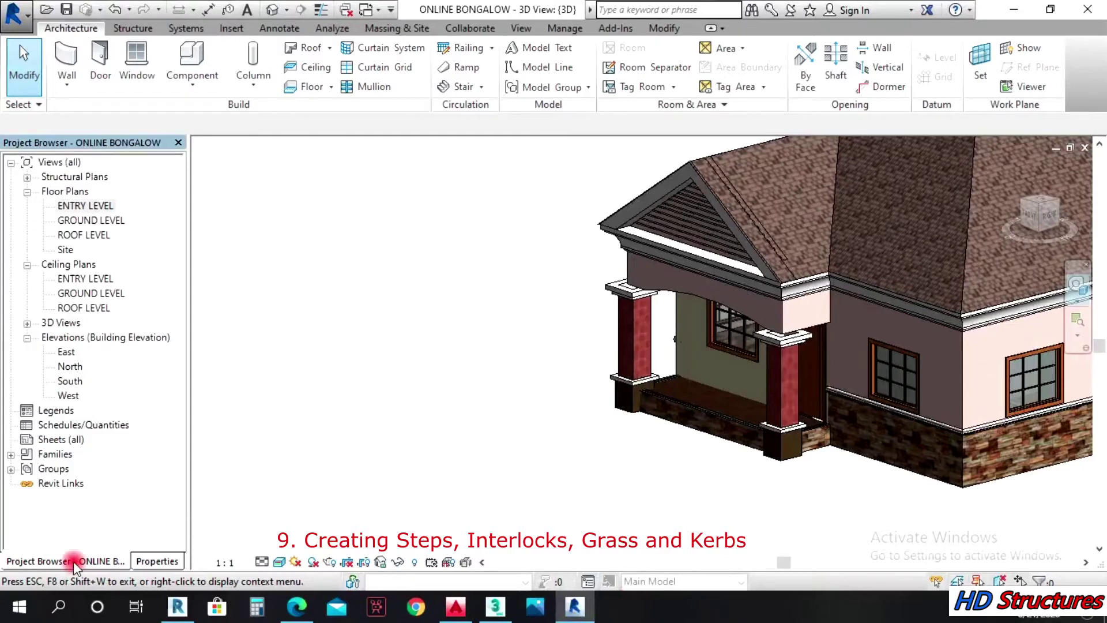
# Step: Open the GROUND LEVEL floor plan
pyautogui.doubleClick(68, 221)
pyautogui.scroll(-3, 470, 247)
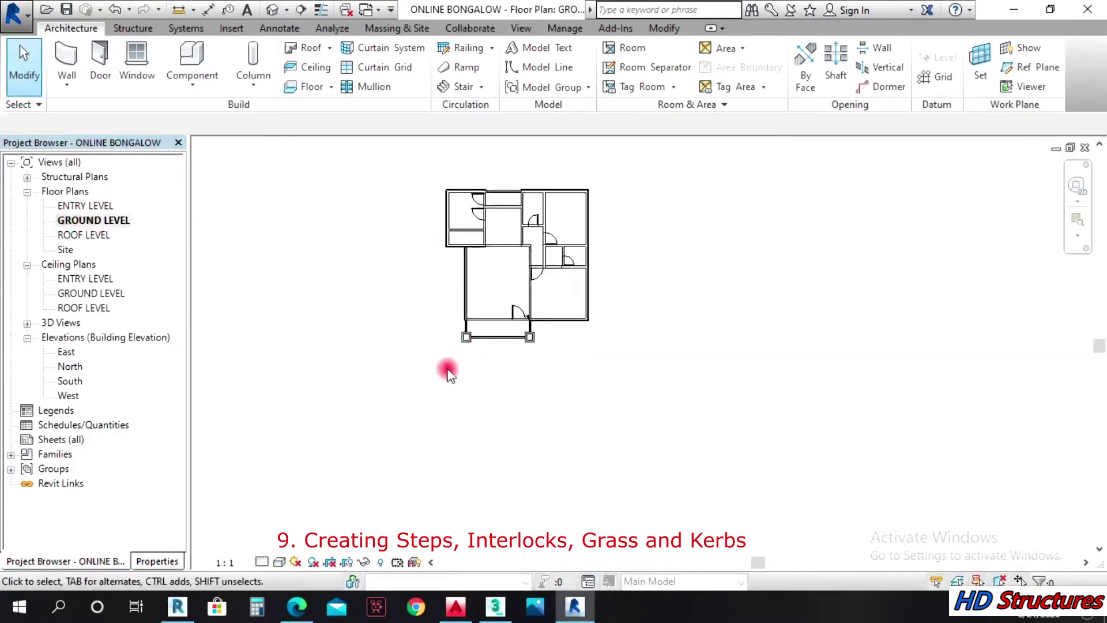
pyautogui.scroll(2, 447, 340)
# Step: Create a new in-place model with the default category and name, and start sketching a sweep path
pyautogui.click(192, 93)
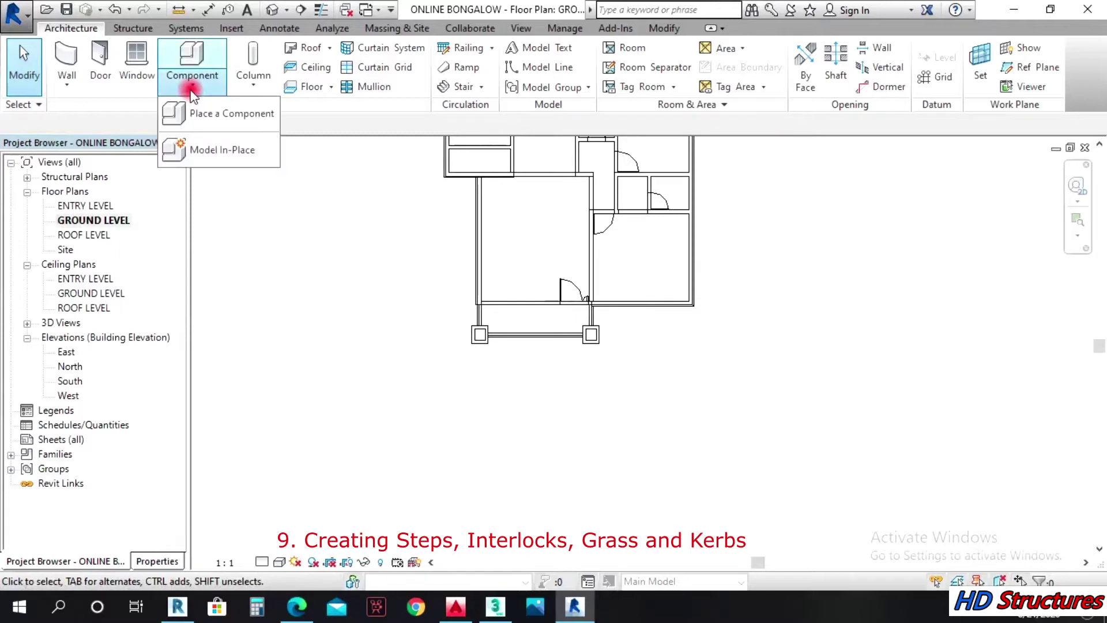
pyautogui.click(191, 149)
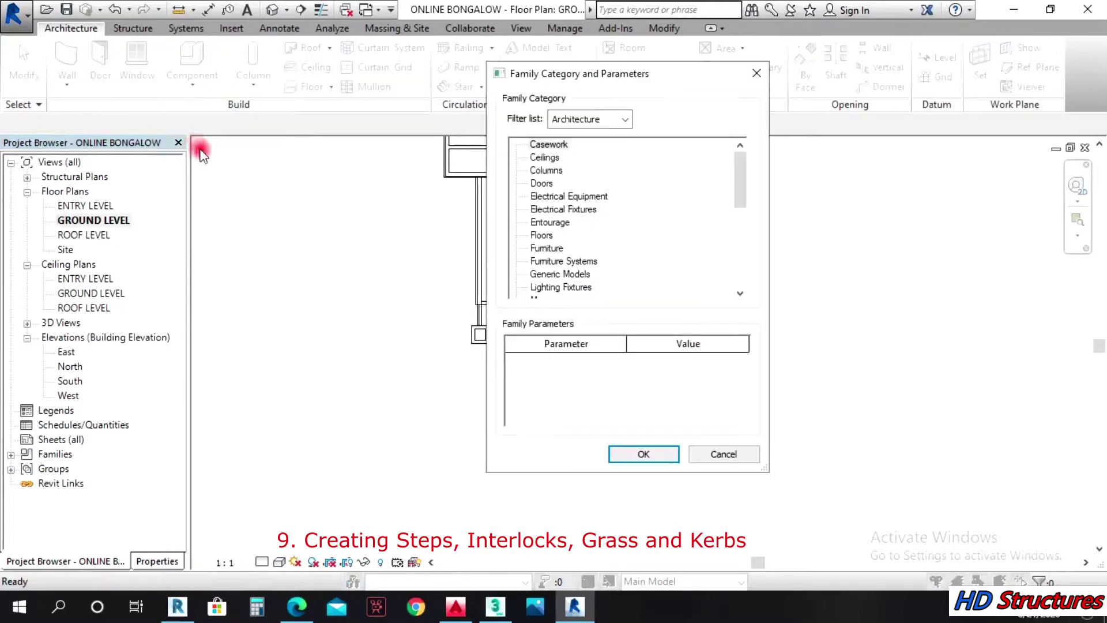
pyautogui.click(646, 454)
pyautogui.click(553, 332)
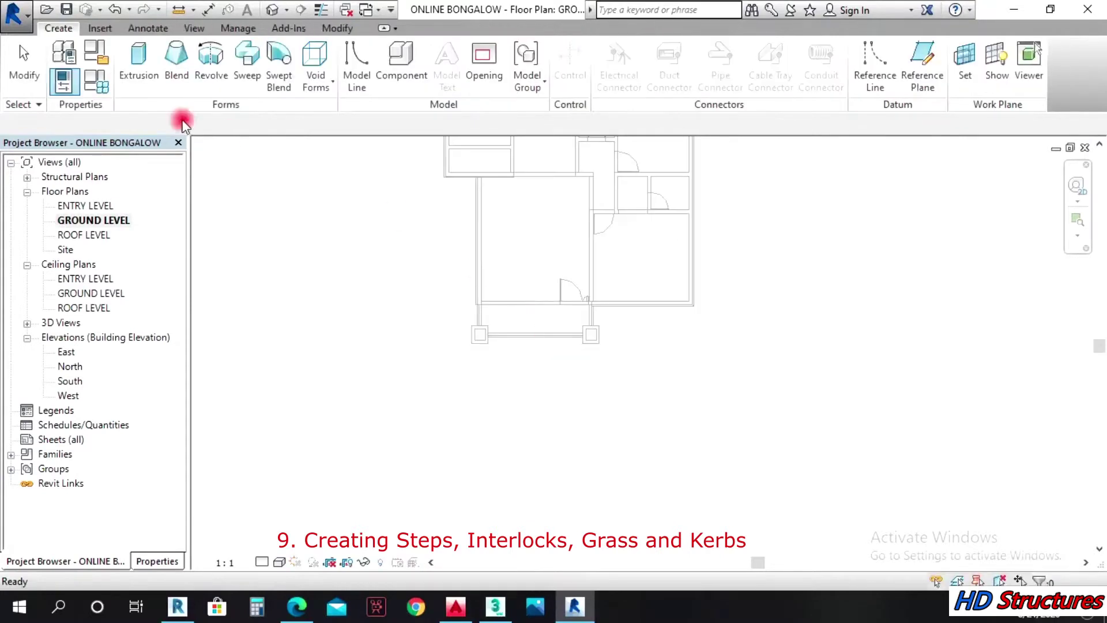
pyautogui.click(245, 73)
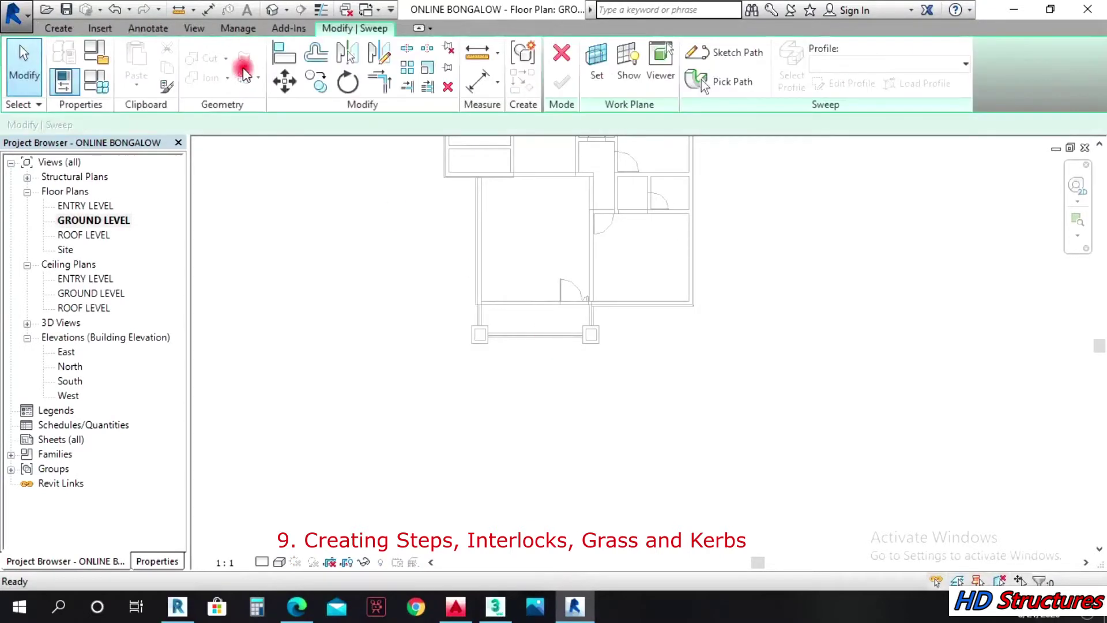
pyautogui.click(733, 55)
# Step: Draw the sweep path along the porch front between the two columns, finish it, and choose Edit Profile
pyautogui.scroll(4, 496, 339)
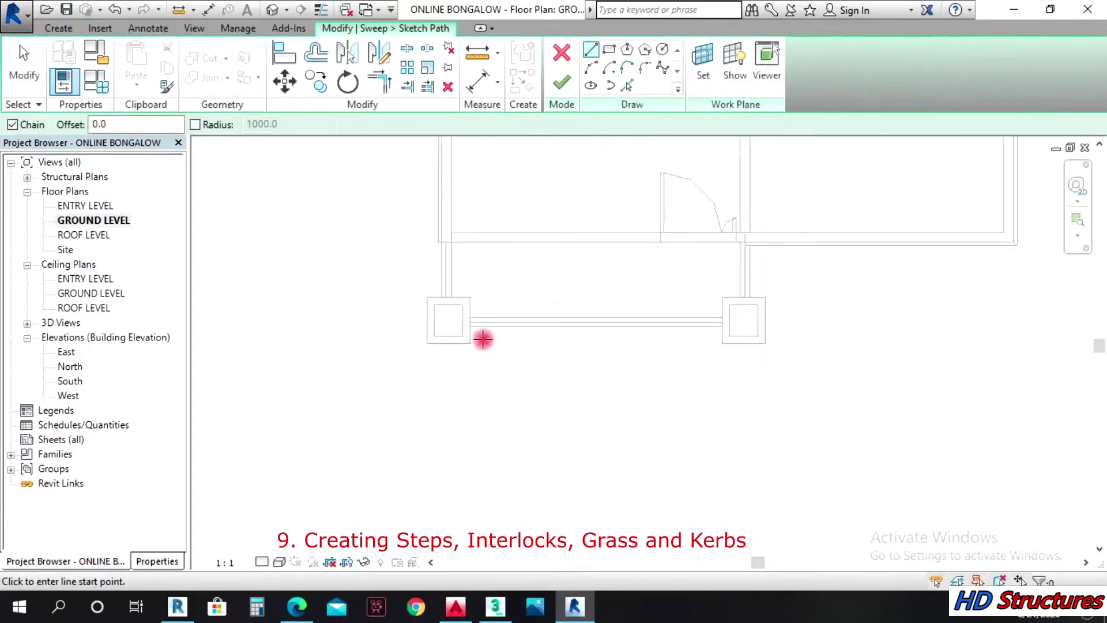
pyautogui.scroll(2, 484, 339)
pyautogui.click(462, 323)
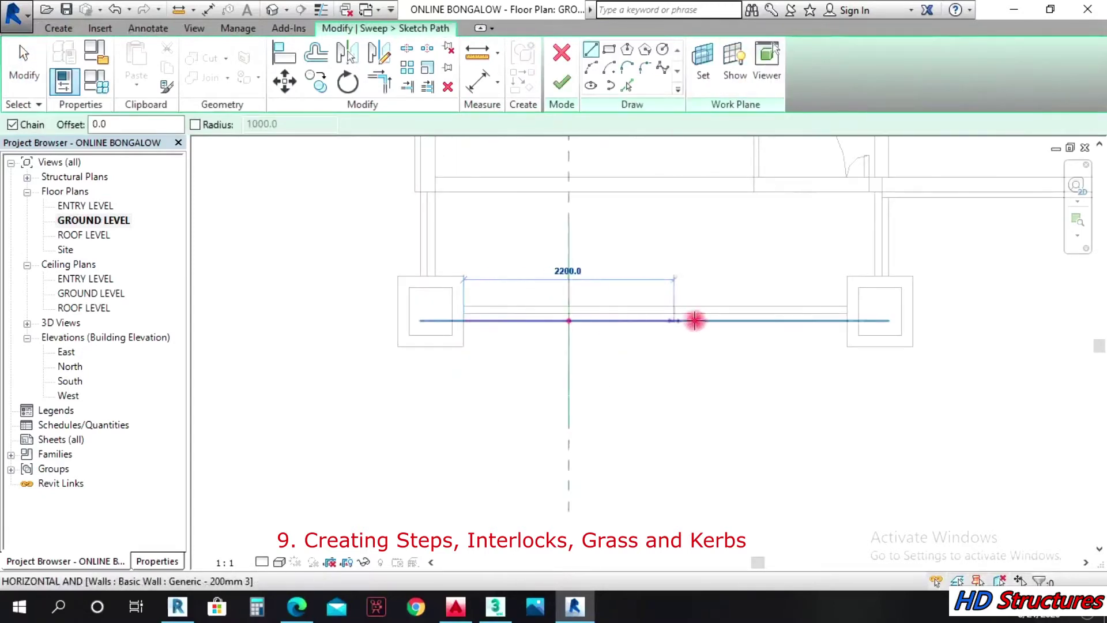
pyautogui.click(846, 321)
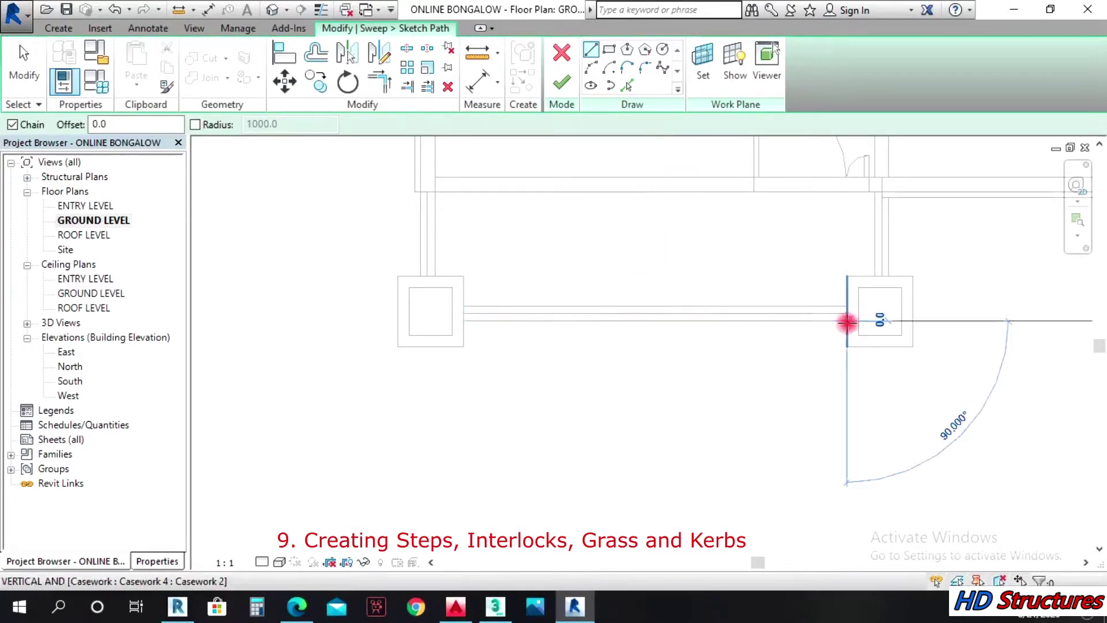
pyautogui.click(677, 321)
pyautogui.press('Escape')
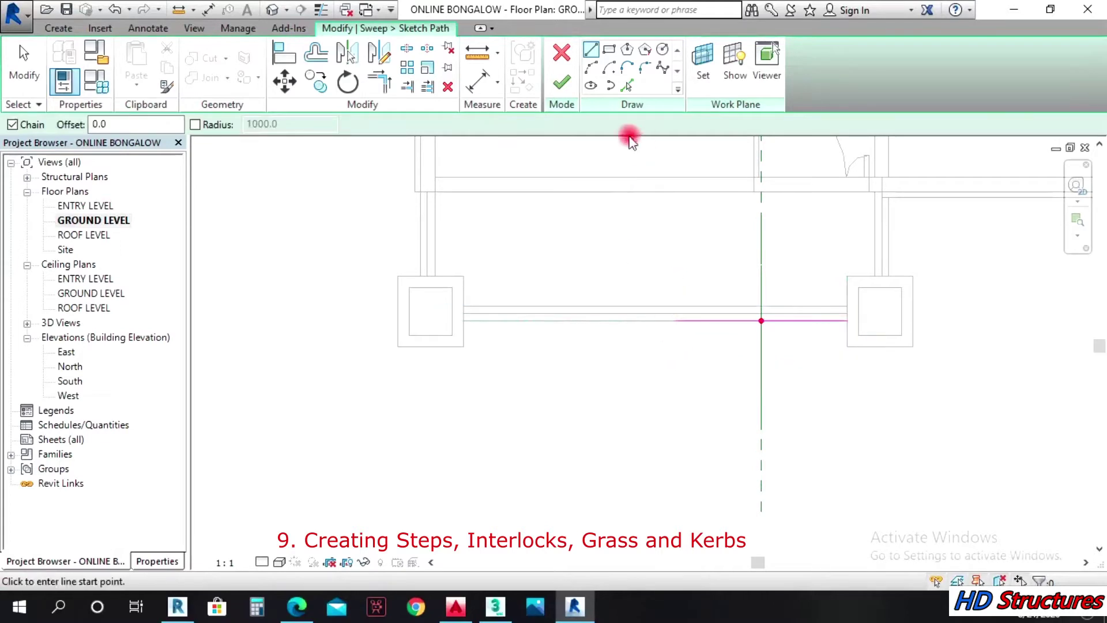
pyautogui.click(559, 84)
pyautogui.click(823, 83)
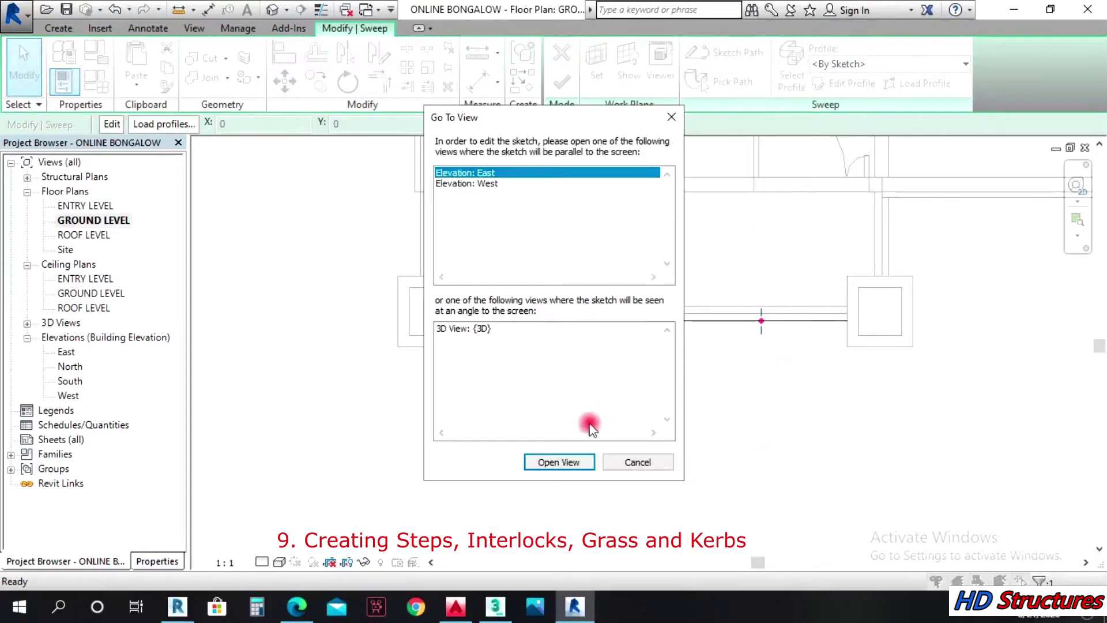
# Step: In the East elevation, start the step profile at the porch base with a 150 step height
pyautogui.click(559, 462)
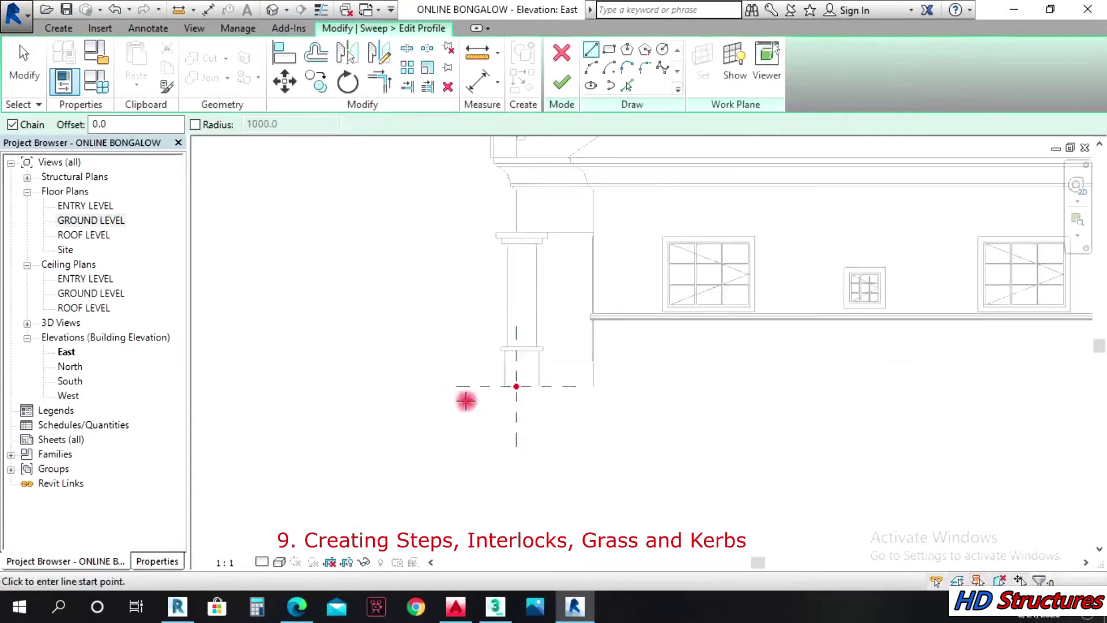
pyautogui.scroll(2, 466, 401)
pyautogui.click(543, 376)
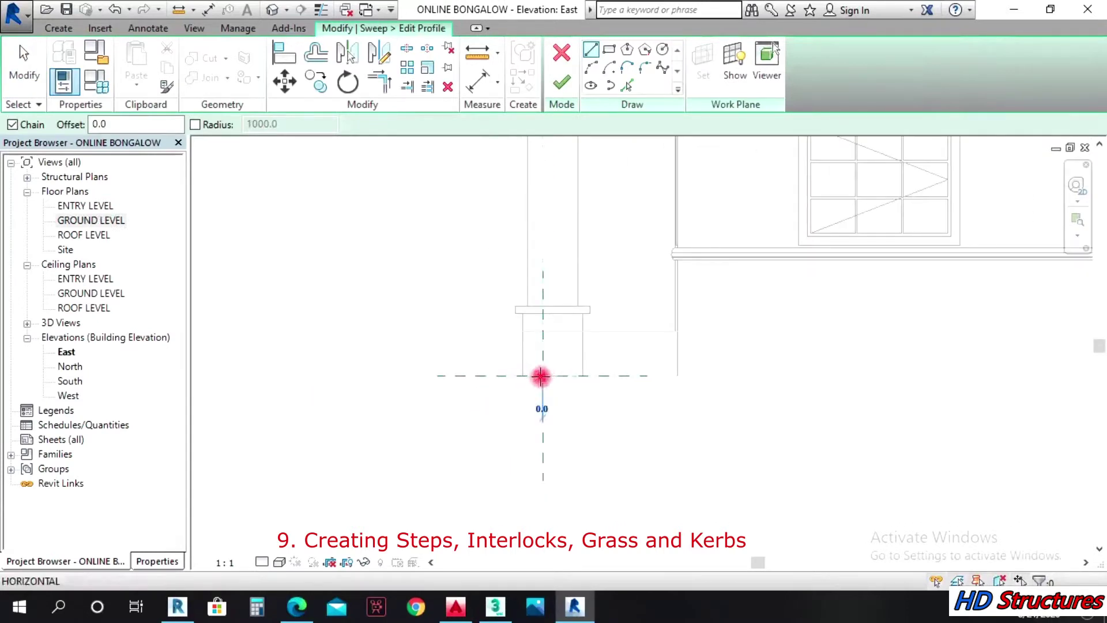
pyautogui.click(480, 376)
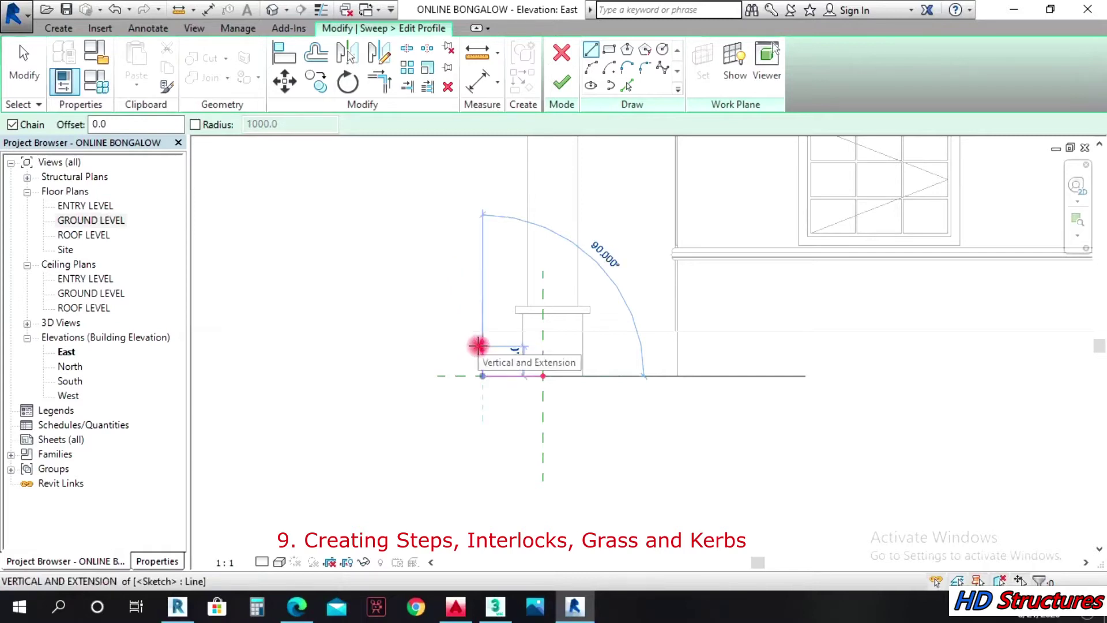
pyautogui.write('150')
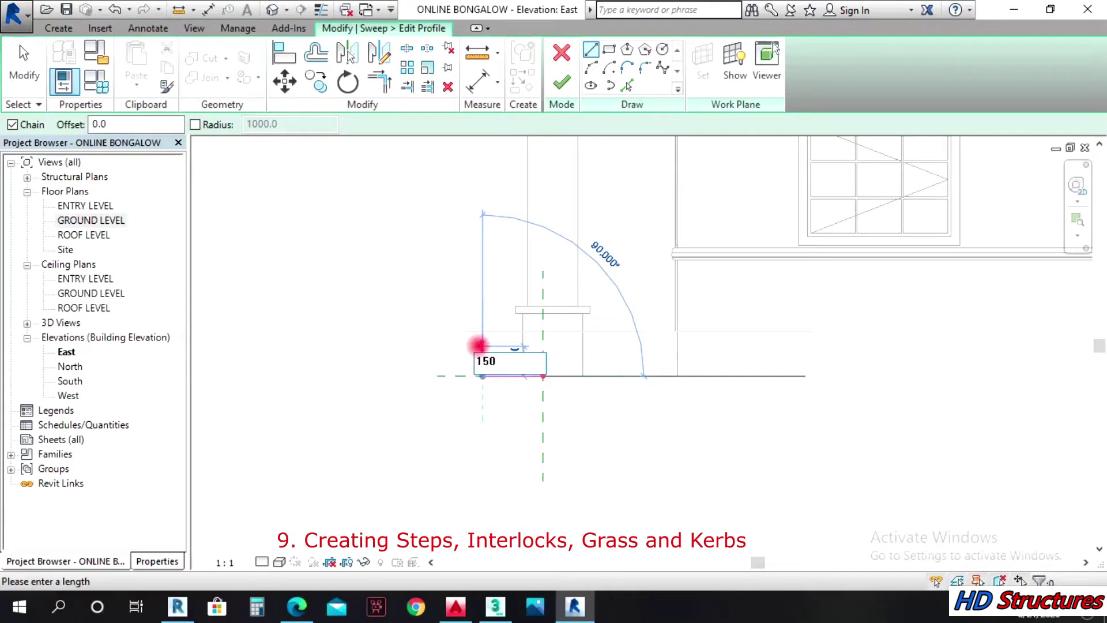
pyautogui.press('Return')
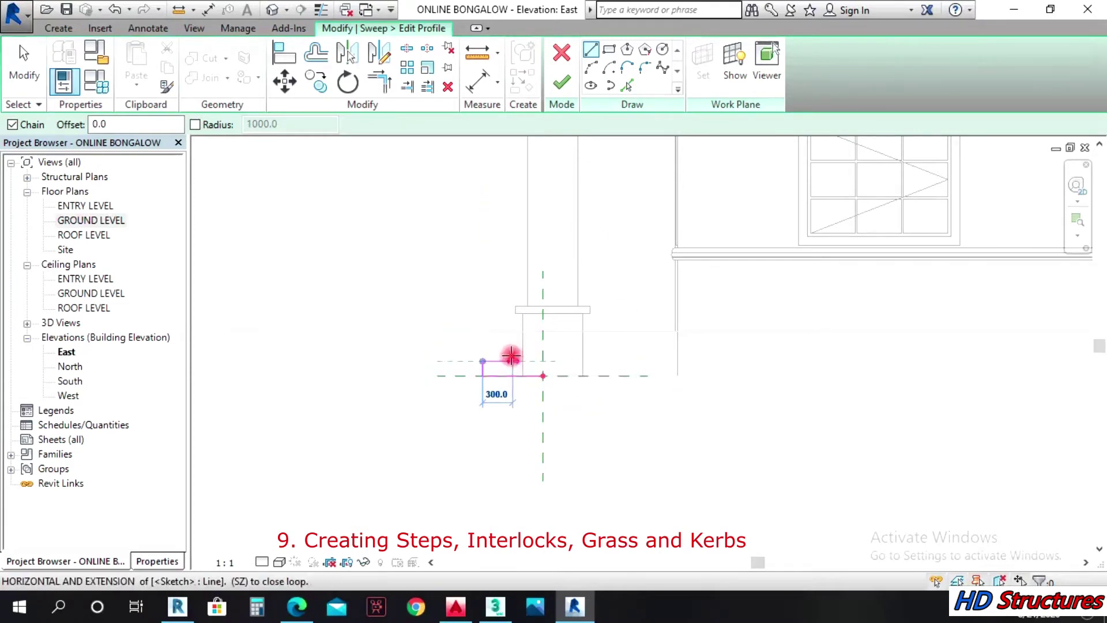
# Step: Draw the 300-deep treads and second step, close the profile to the base, and finish the sweep
pyautogui.click(512, 357)
pyautogui.write('13')
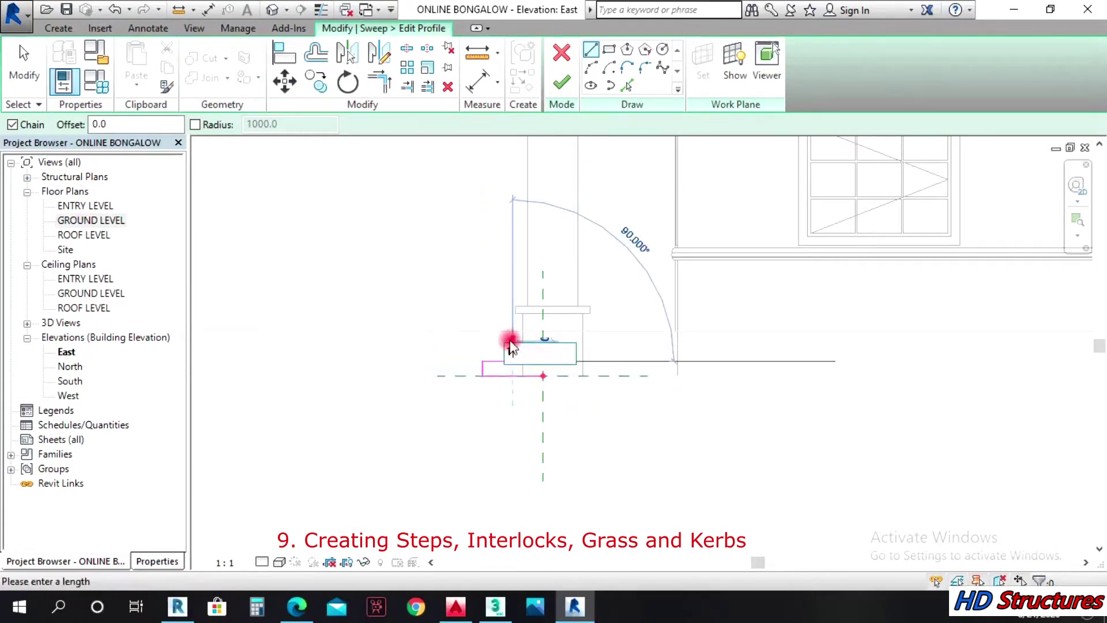
pyautogui.write('50')
pyautogui.press('Return')
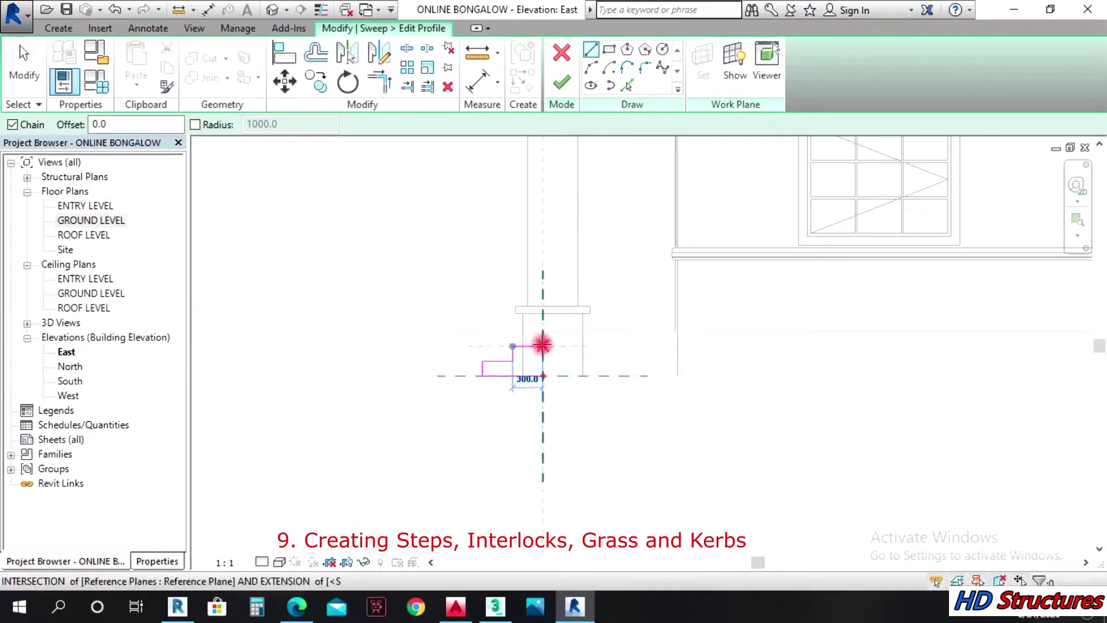
pyautogui.click(543, 346)
pyautogui.click(542, 376)
pyautogui.click(552, 86)
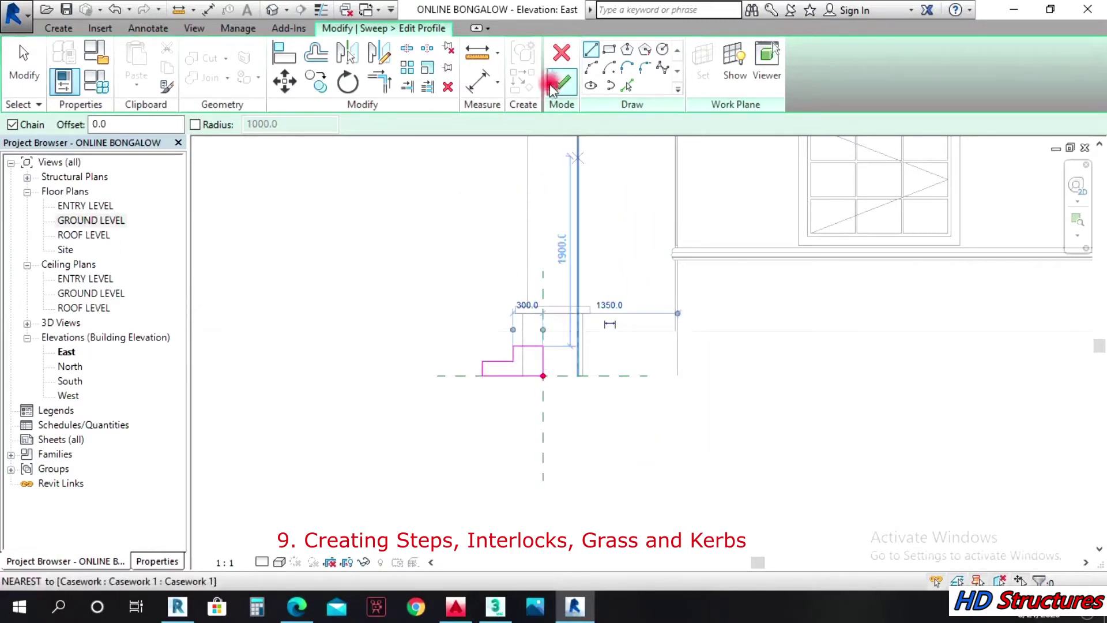
pyautogui.click(558, 90)
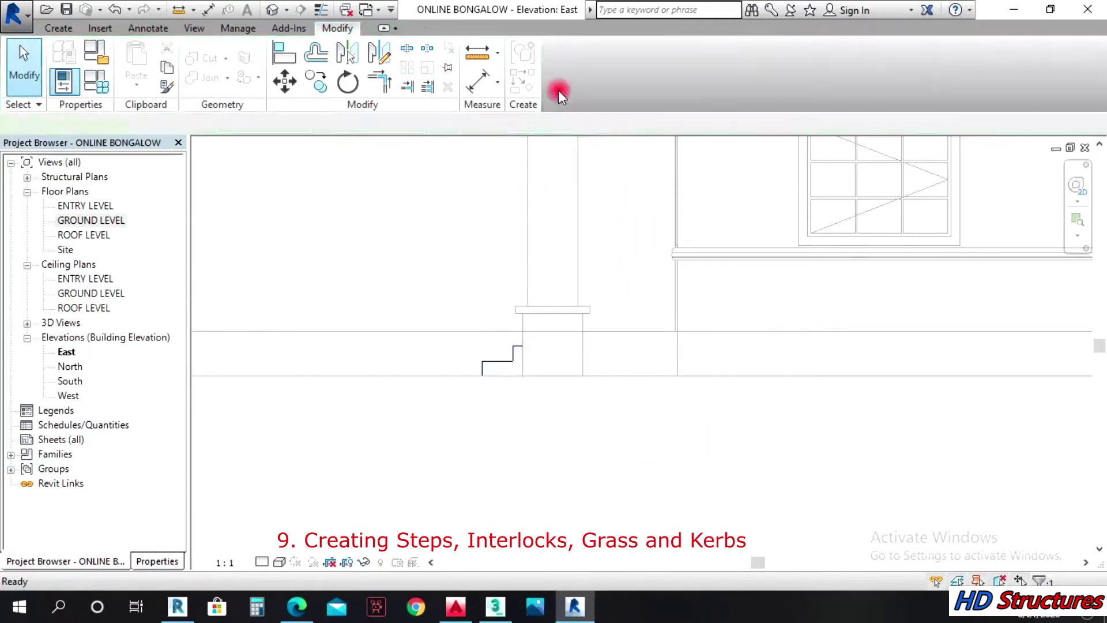
# Step: Switch to the Default 3D View and zoom in on the porch
pyautogui.click(271, 9)
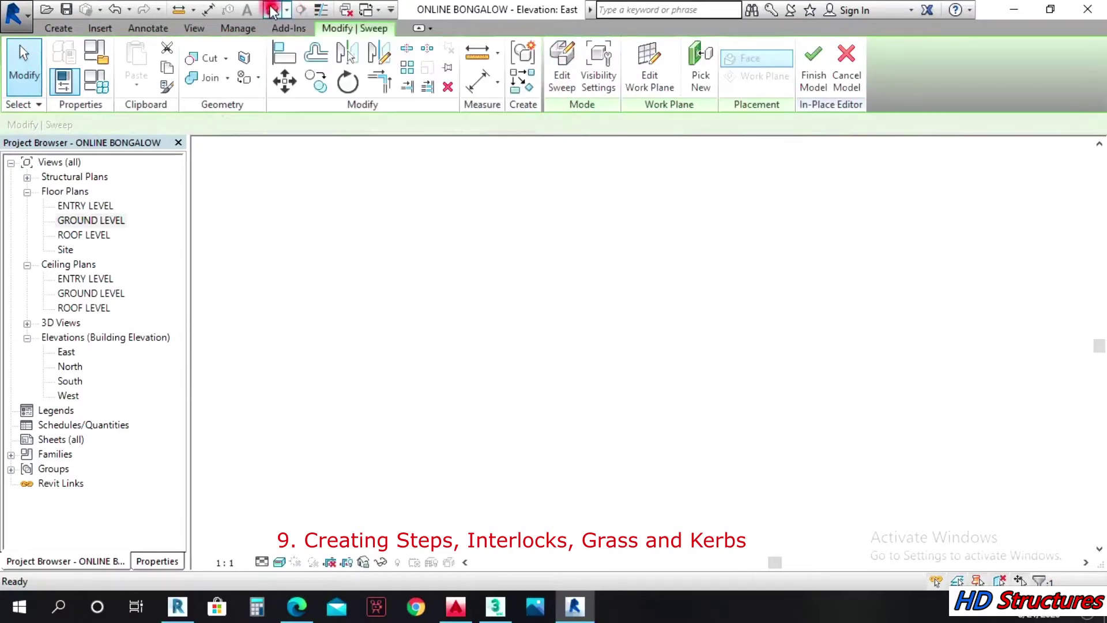
pyautogui.scroll(3, 715, 444)
pyautogui.scroll(-3, 600, 424)
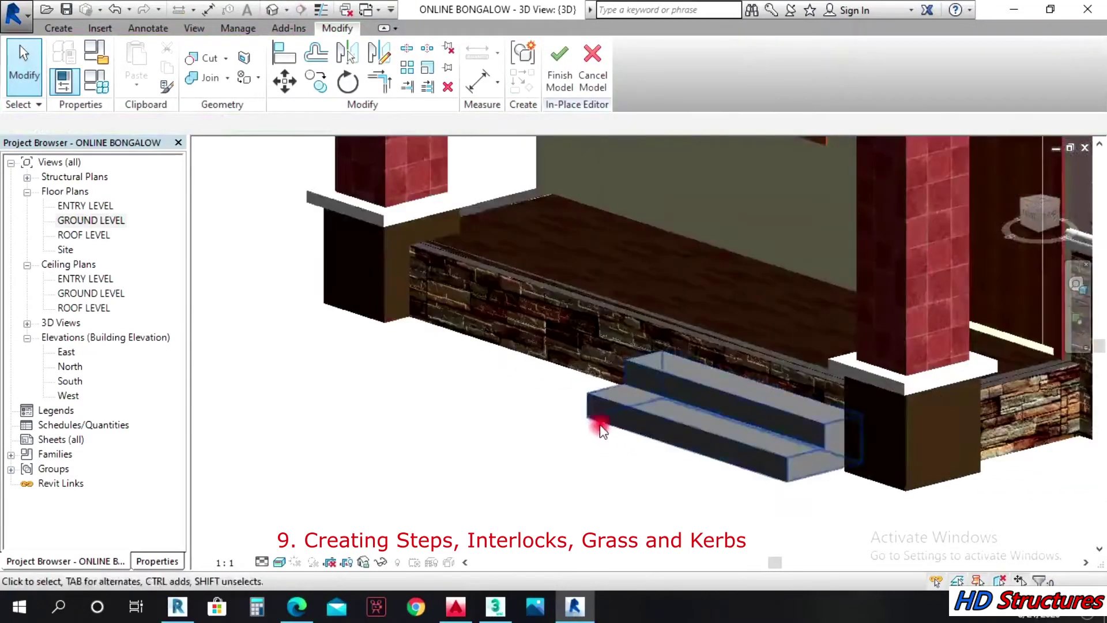
pyautogui.scroll(3, 678, 409)
# Step: Select the porch steps sweep and open its Material field in Properties
pyautogui.click(677, 410)
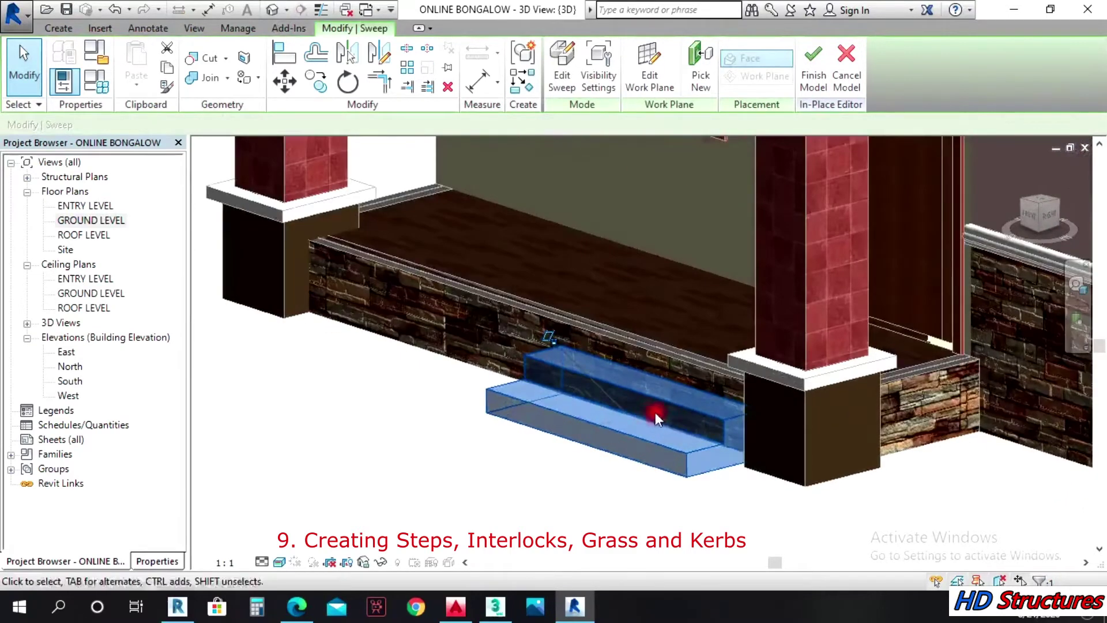
pyautogui.scroll(-3, 655, 413)
pyautogui.scroll(2, 581, 452)
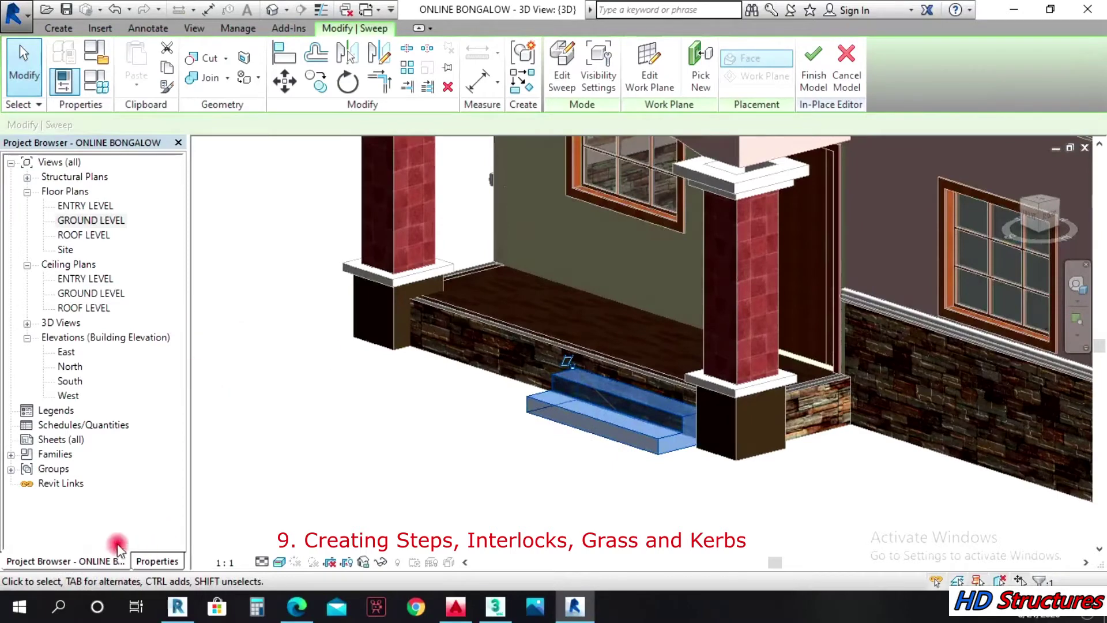
pyautogui.click(142, 563)
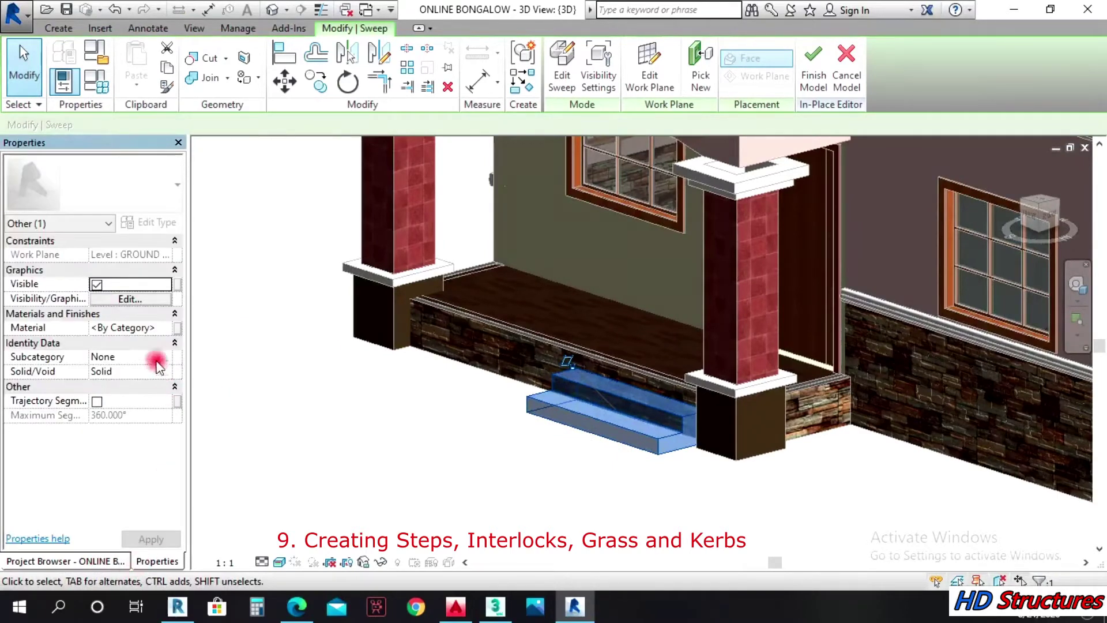
pyautogui.click(166, 328)
# Step: Duplicate the FLORR material as FLORR(1) and assign it to the porch steps
pyautogui.click(166, 327)
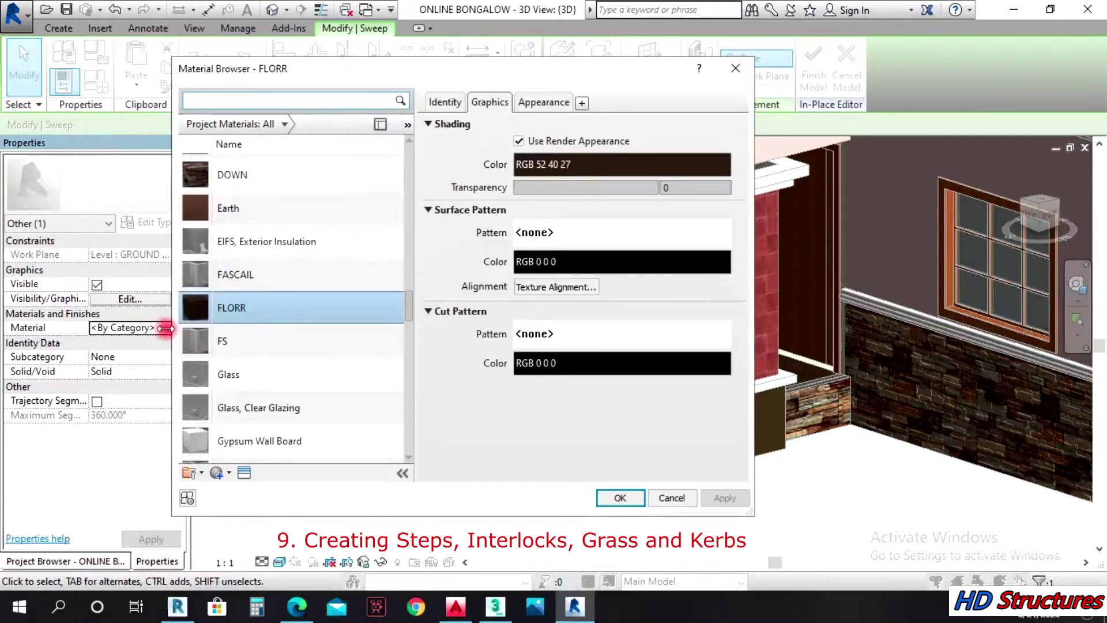
pyautogui.rightClick(252, 303)
pyautogui.click(295, 329)
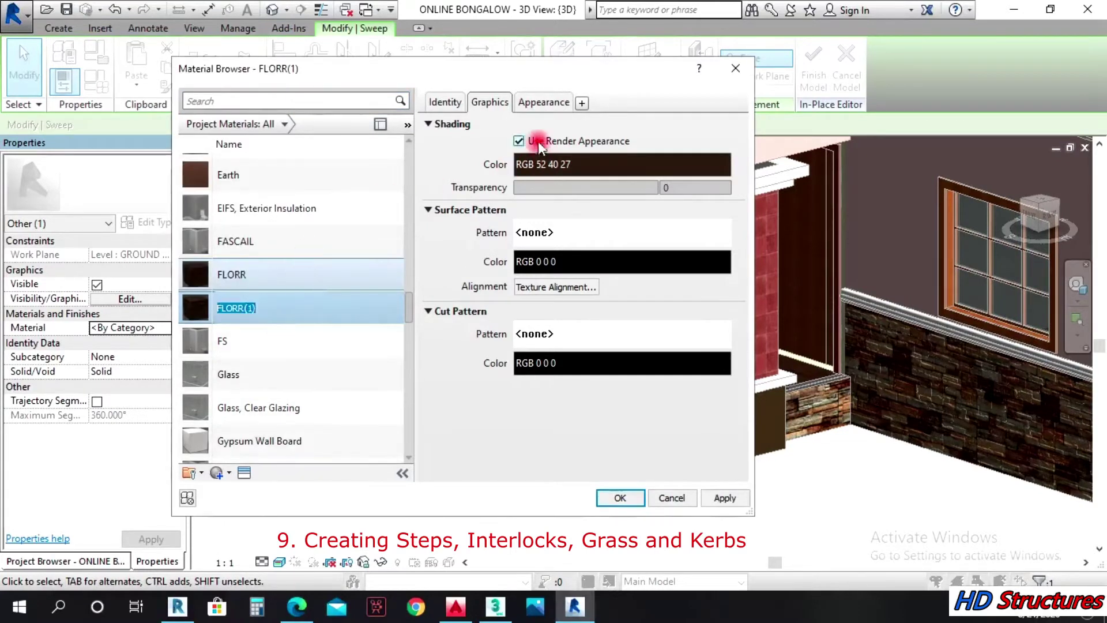
pyautogui.click(548, 102)
pyautogui.click(734, 126)
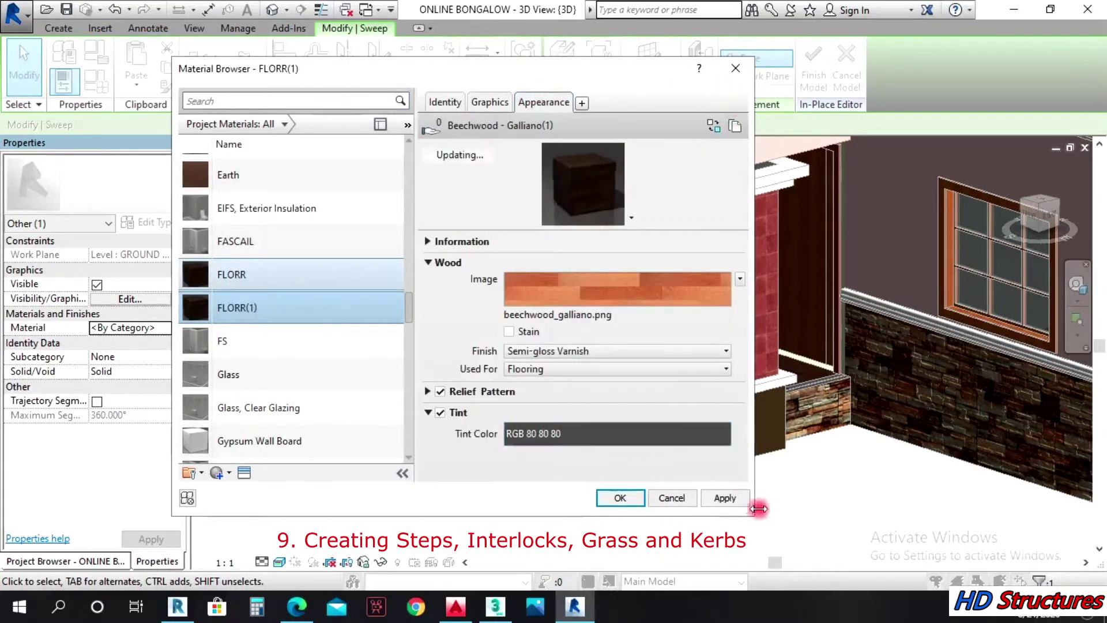
pyautogui.click(620, 498)
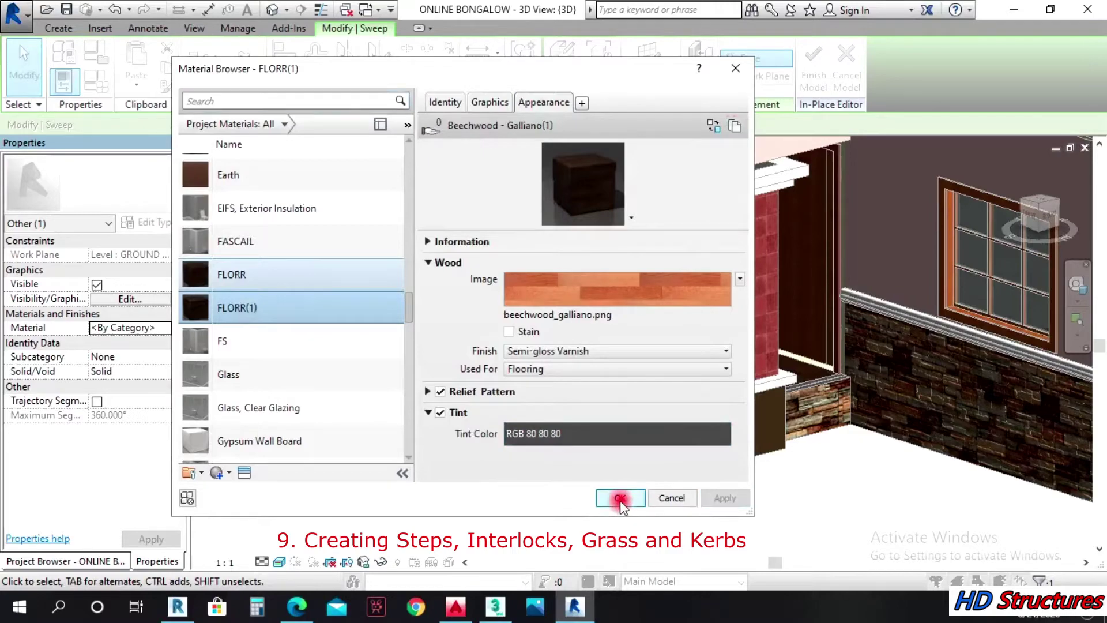
pyautogui.click(632, 500)
pyautogui.scroll(5, 627, 401)
pyautogui.scroll(-10, 628, 395)
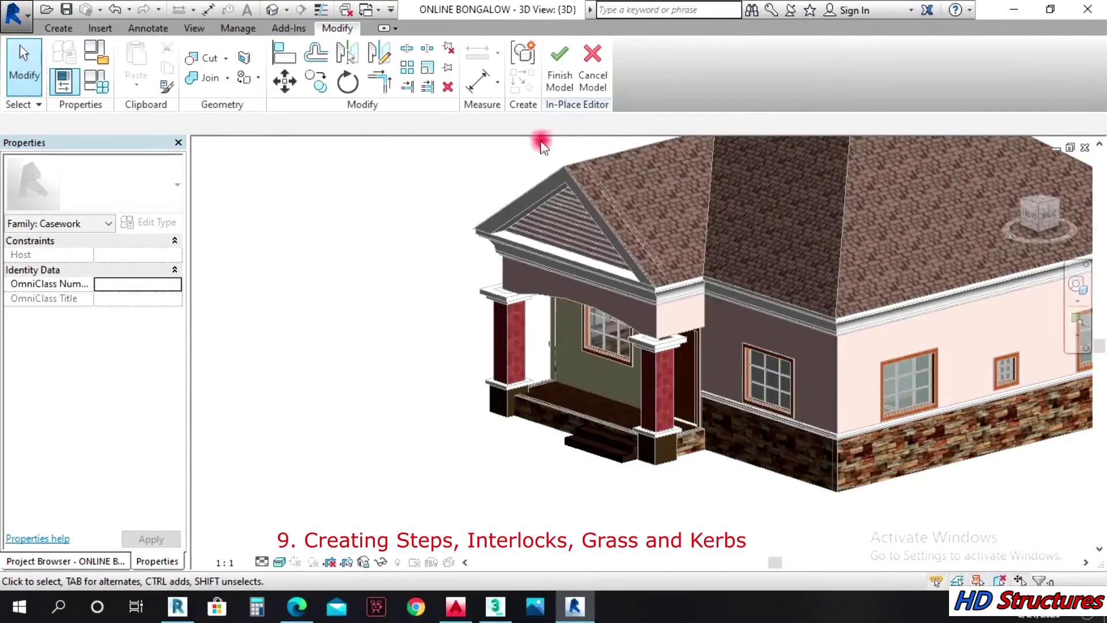
# Step: Finish the in-place steps model and orbit the 3D view around the bungalow
pyautogui.click(559, 72)
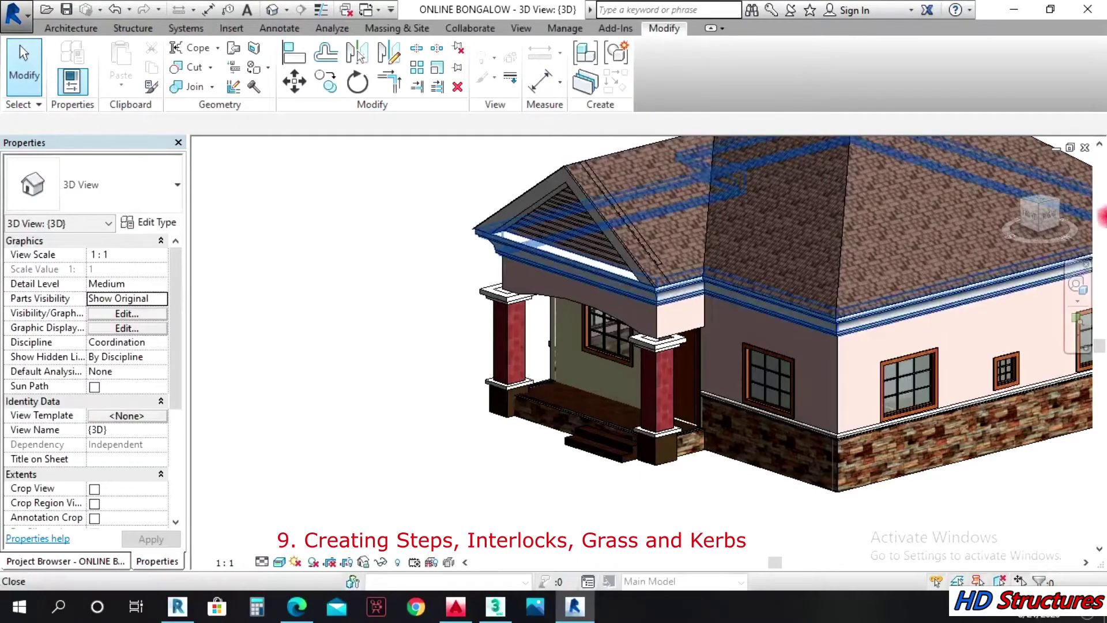
pyautogui.click(1077, 286)
pyautogui.moveTo(840, 375); pyautogui.dragTo(872, 425)
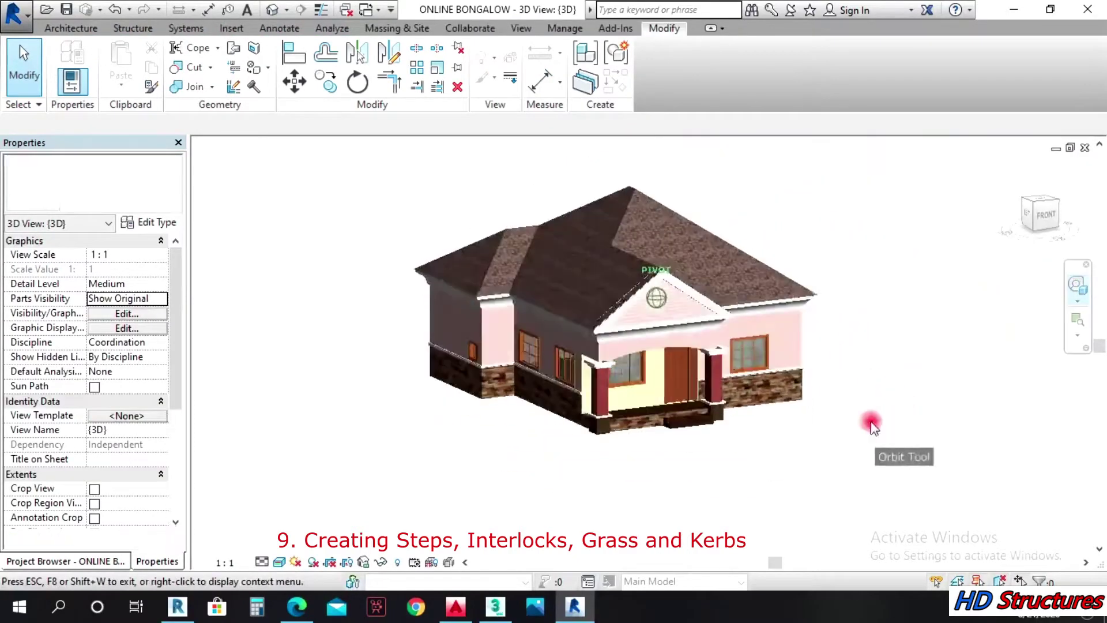
pyautogui.scroll(5, 808, 424)
pyautogui.moveTo(717, 421)
pyautogui.mouseDown()
pyautogui.moveTo(732, 415)
pyautogui.moveTo(519, 392)
pyautogui.moveTo(563, 371)
pyautogui.moveTo(710, 425)
pyautogui.moveTo(532, 391)
pyautogui.moveTo(529, 403)
pyautogui.moveTo(727, 404)
pyautogui.mouseUp()
pyautogui.scroll(3, 685, 403)
pyautogui.scroll(-4, 686, 404)
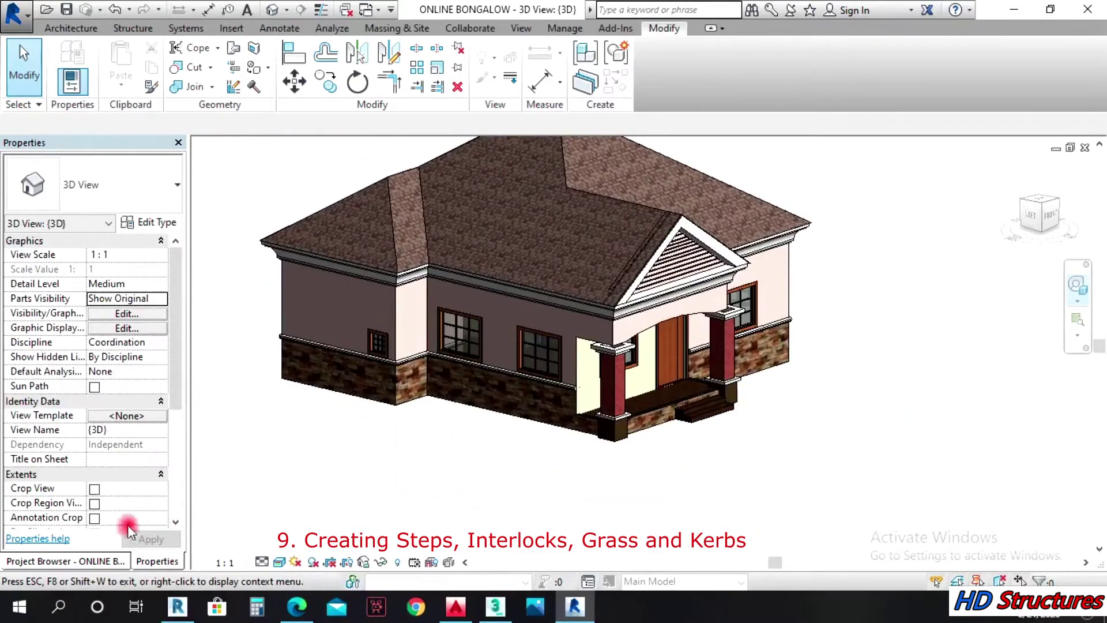
# Step: Re-dock the 3D view's Properties palette beside the Project Browser
pyautogui.click(103, 562)
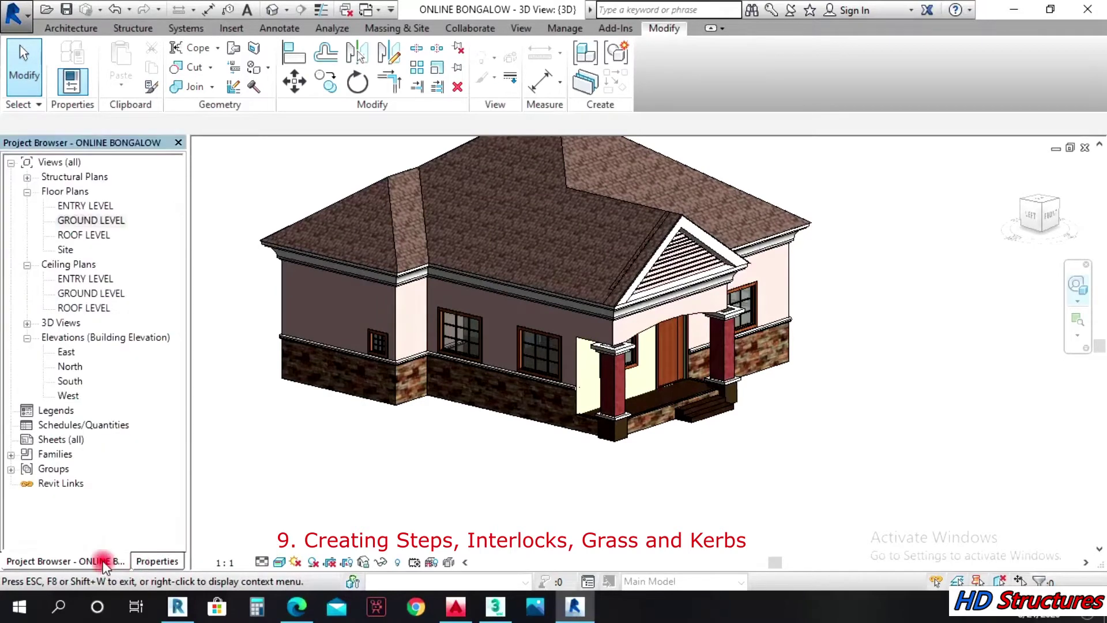
pyautogui.doubleClick(154, 563)
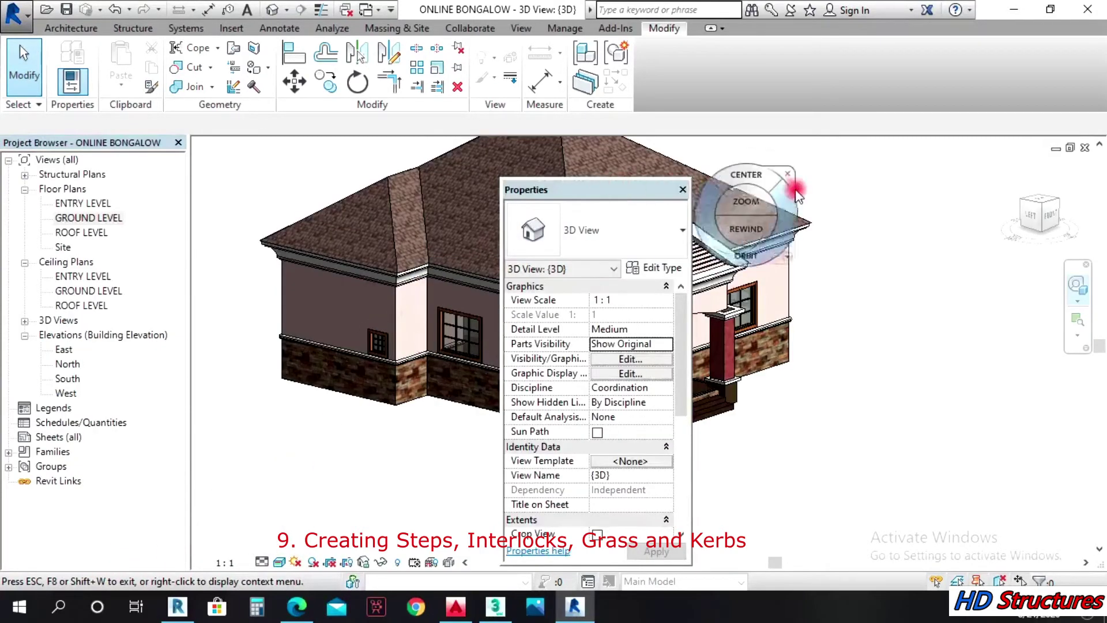
pyautogui.moveTo(626, 194); pyautogui.dragTo(57, 153)
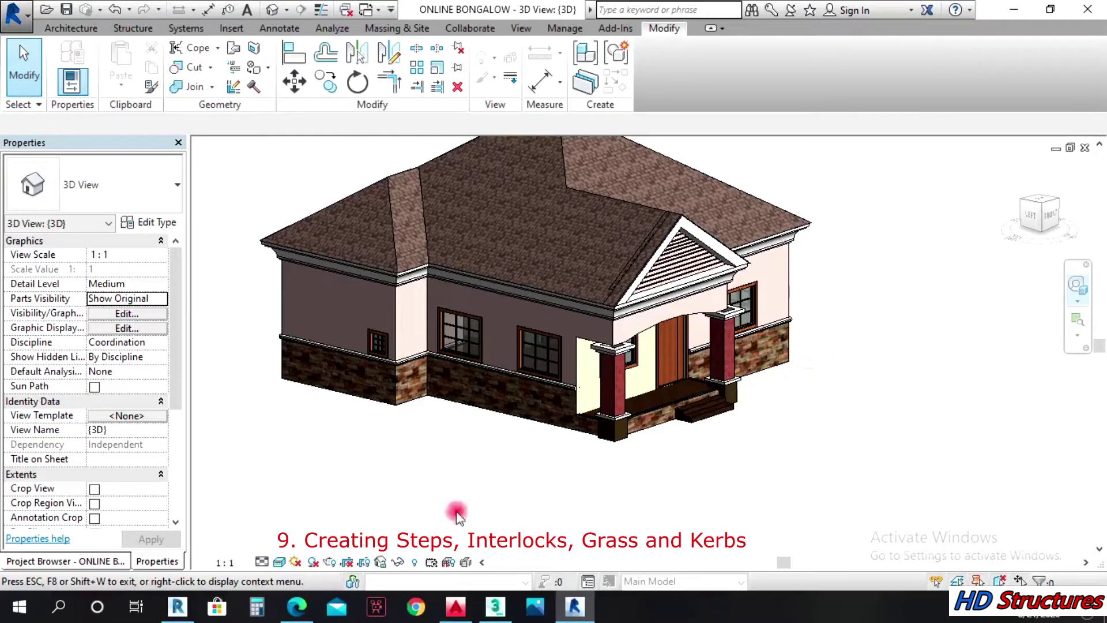
pyautogui.click(110, 561)
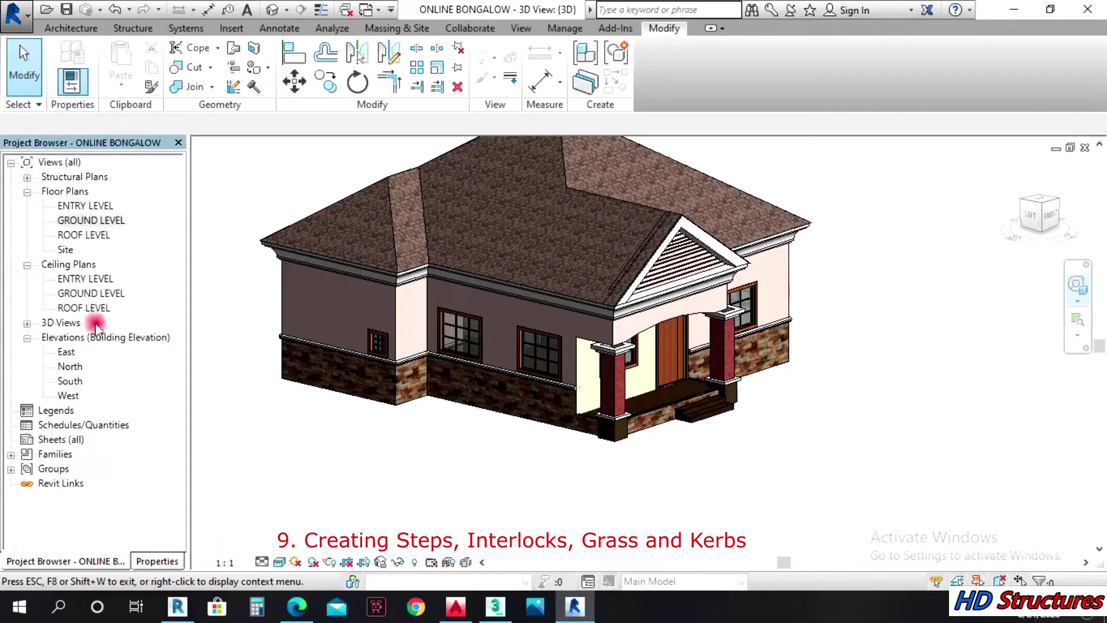
# Step: Open the GROUND LEVEL floor plan
pyautogui.doubleClick(87, 225)
pyautogui.scroll(-5, 527, 247)
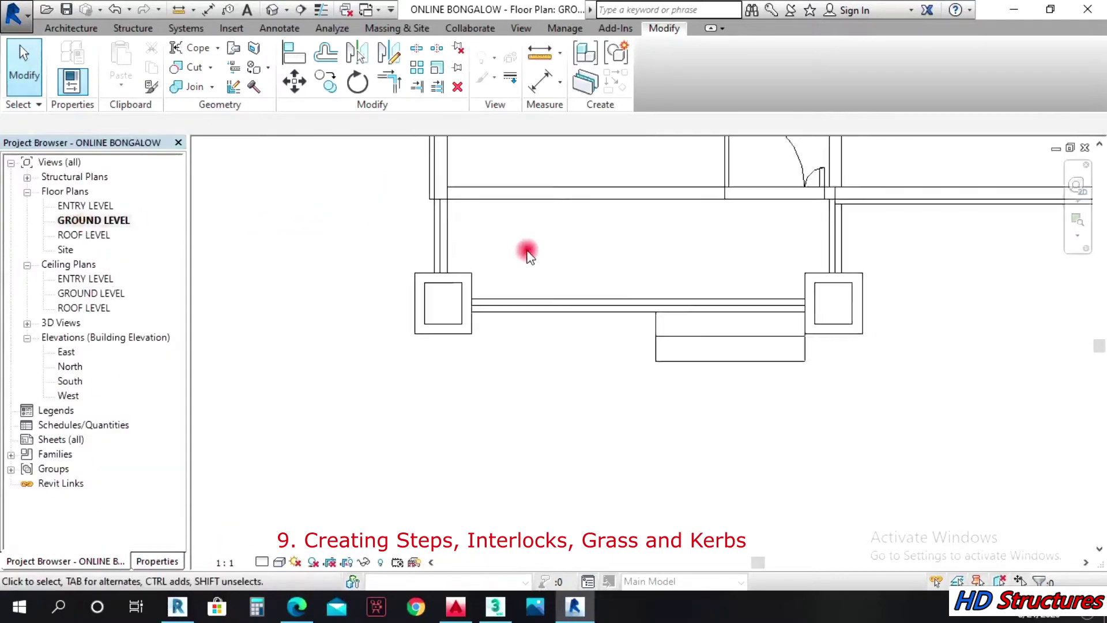
pyautogui.scroll(-3, 538, 366)
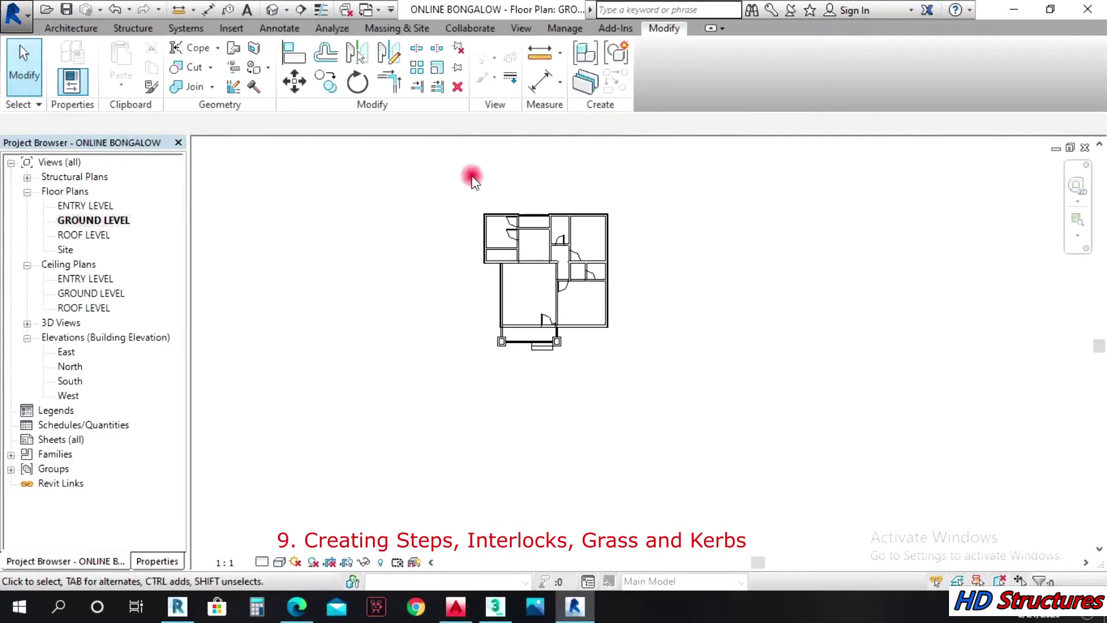
# Step: Create a new in-place model named Casework 9 and start an extrusion
pyautogui.click(89, 31)
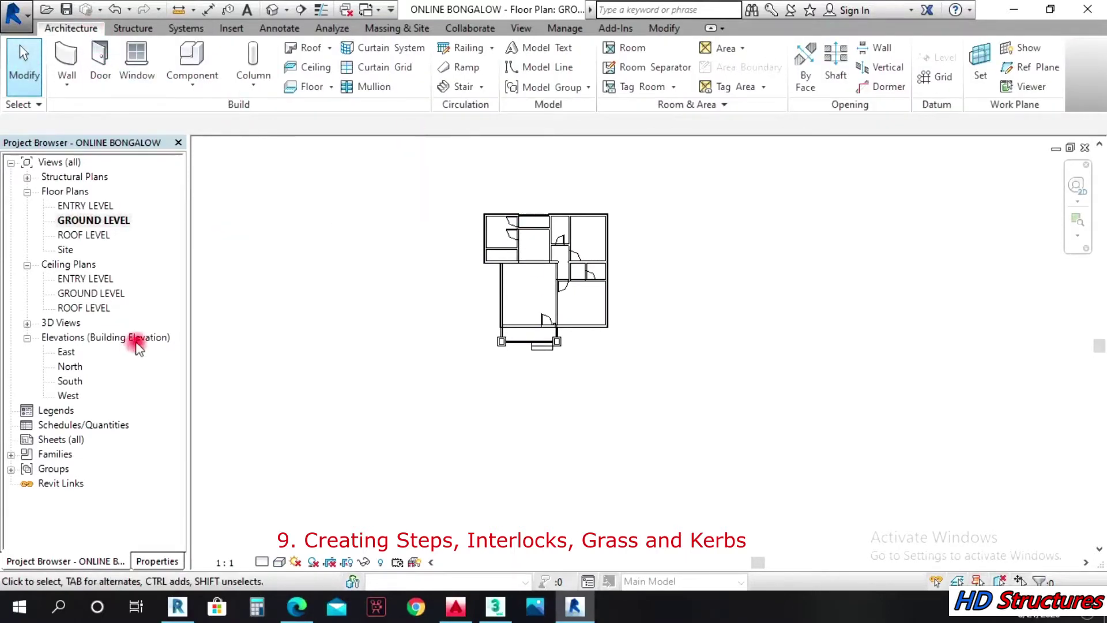
pyautogui.click(191, 85)
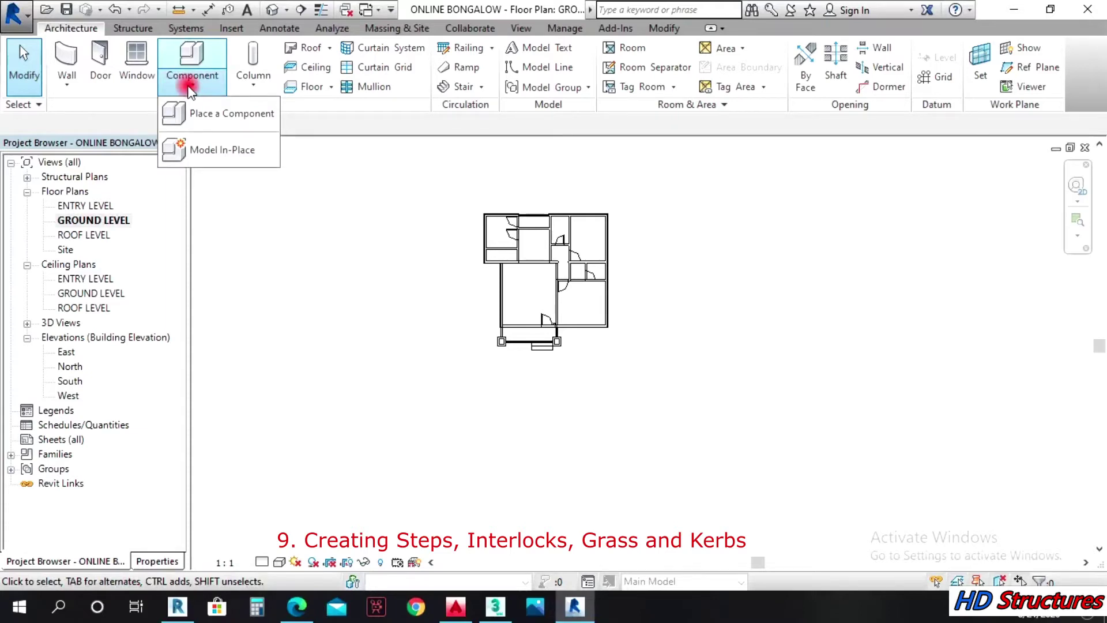
pyautogui.click(220, 147)
pyautogui.click(643, 454)
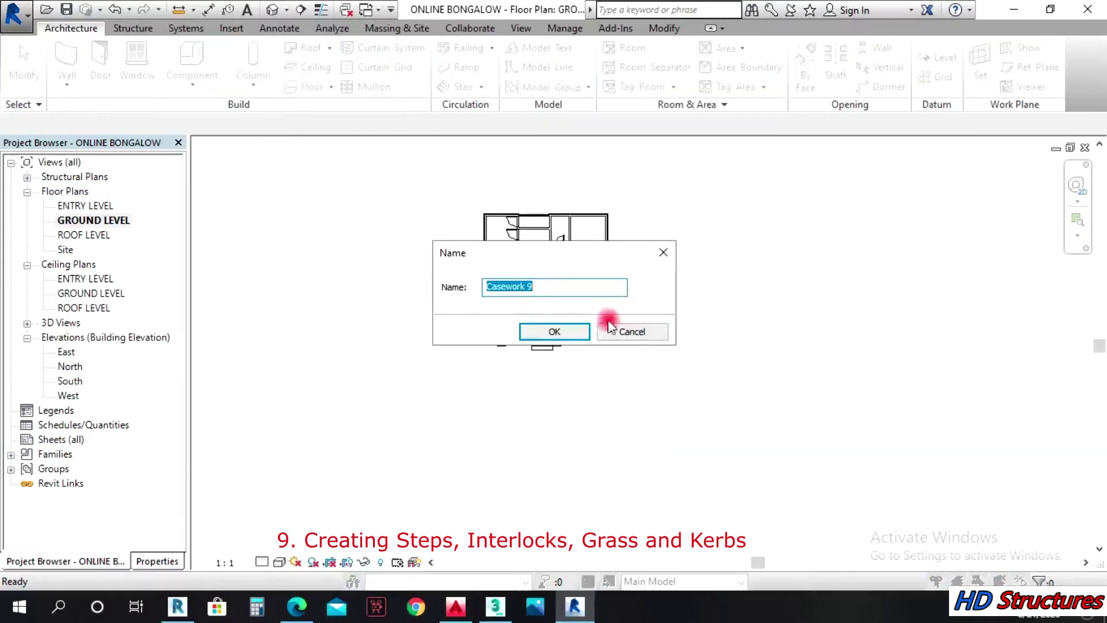
pyautogui.click(574, 333)
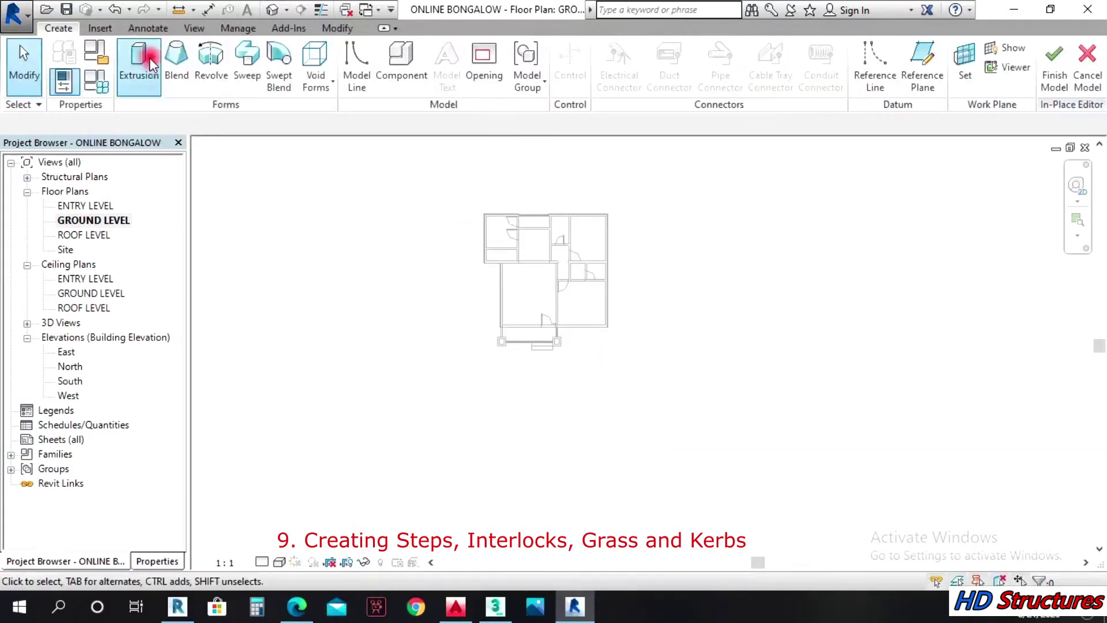
pyautogui.click(139, 58)
# Step: Sketch a 26000 by 27000 rectangle around the house, give it depth 1, and view it in 3D
pyautogui.click(611, 52)
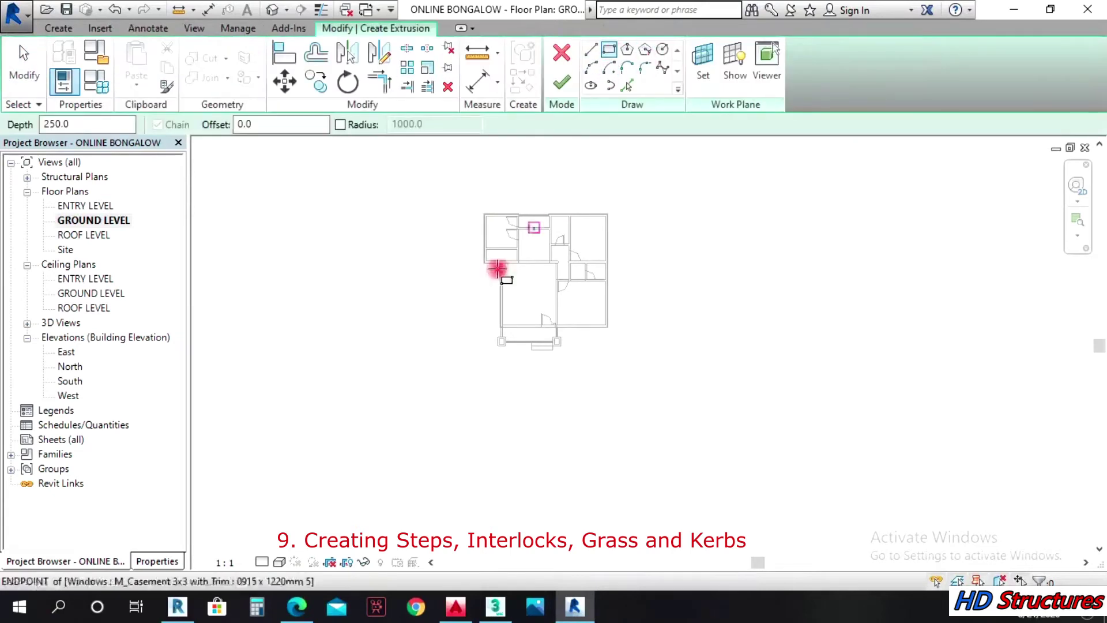
pyautogui.scroll(-1, 450, 313)
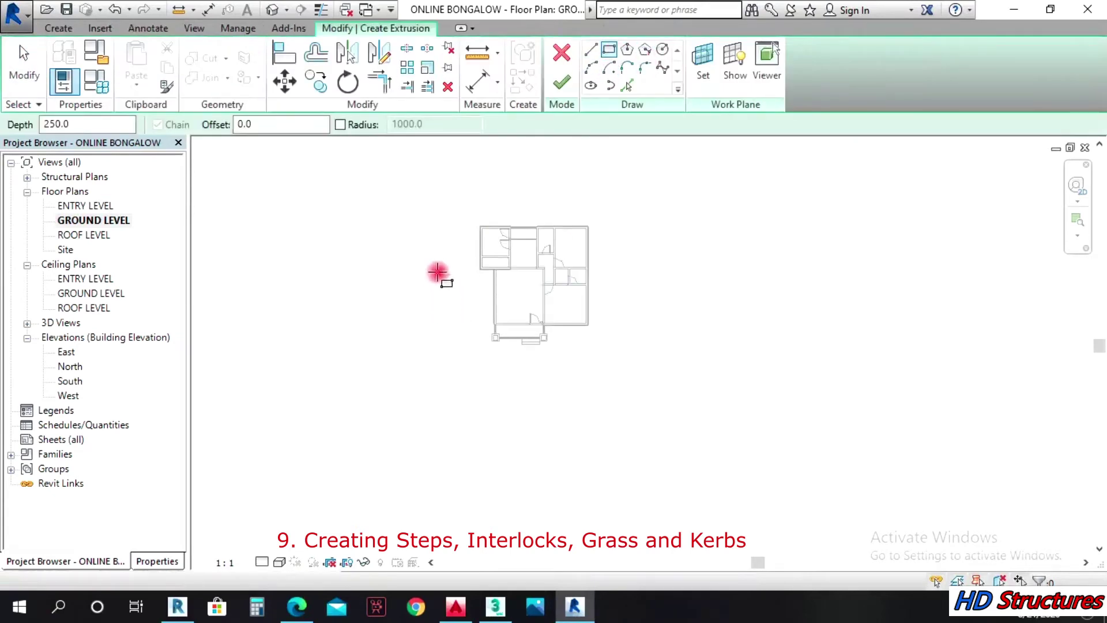
pyautogui.click(406, 164)
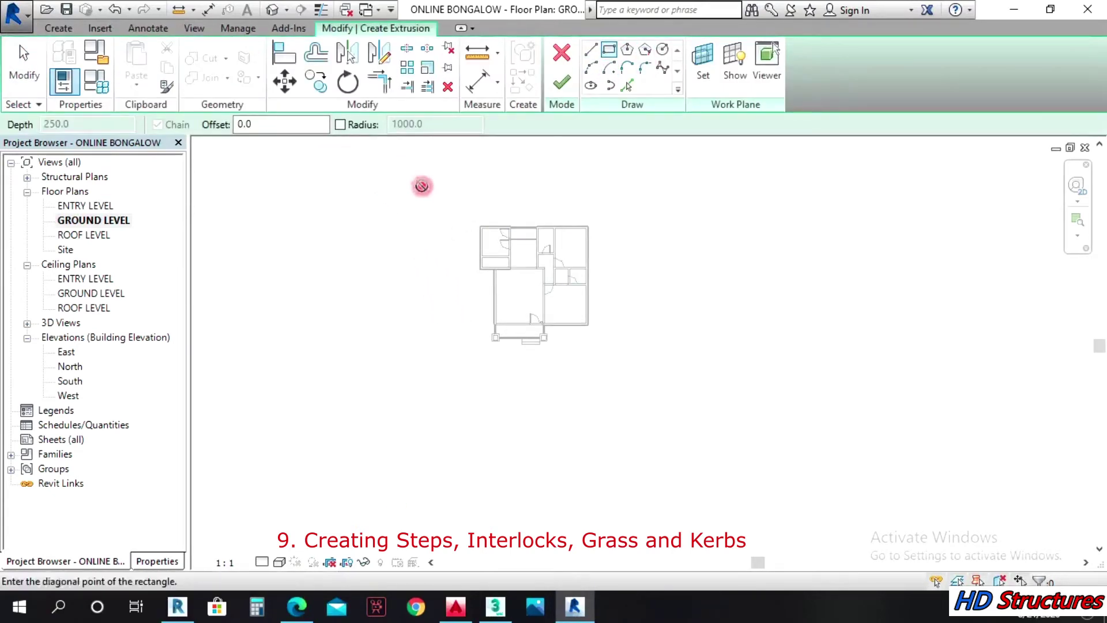
pyautogui.click(673, 439)
pyautogui.click(562, 83)
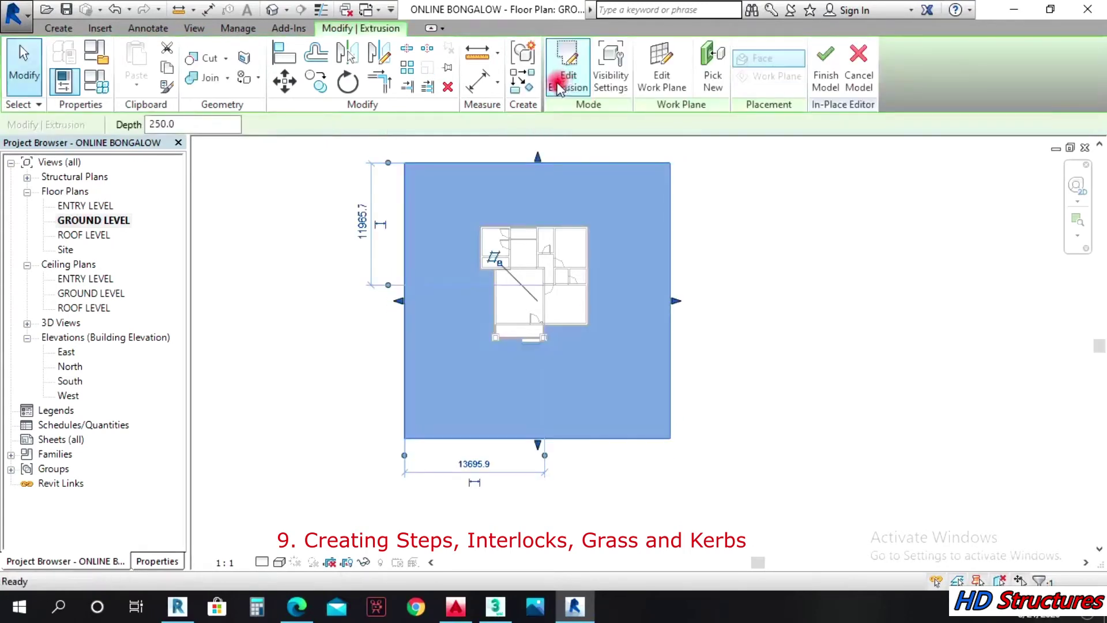
pyautogui.click(213, 123)
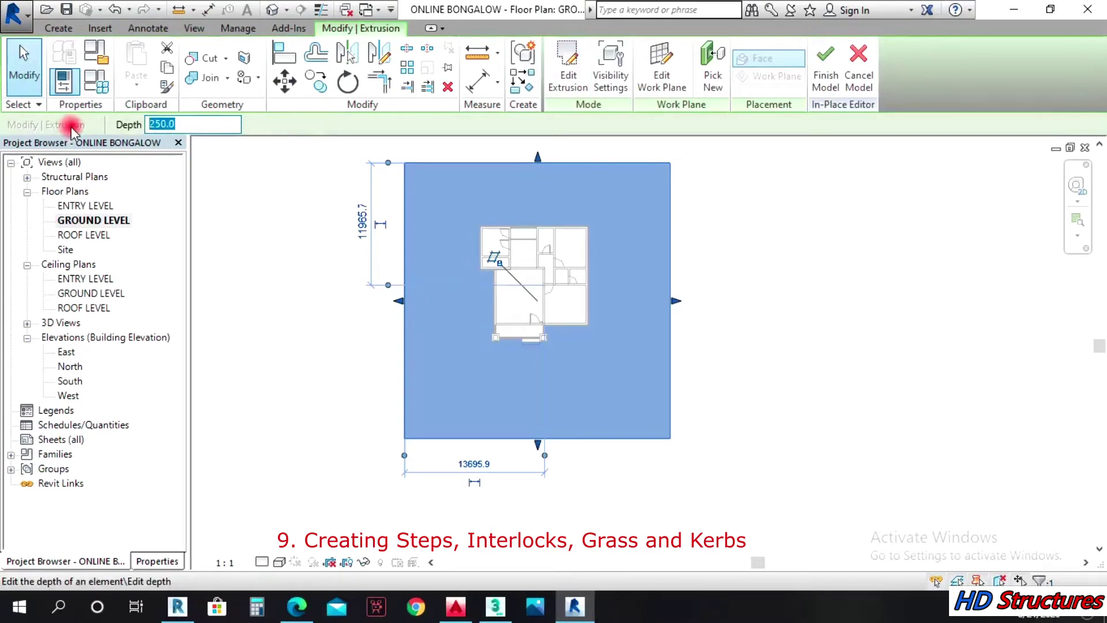
pyautogui.write('1')
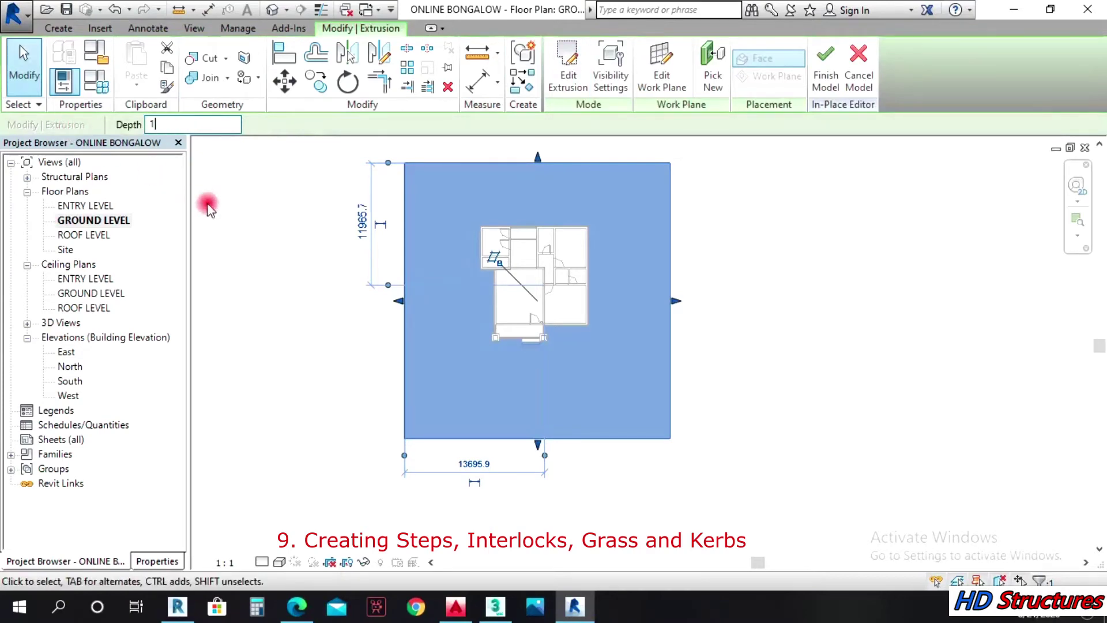
pyautogui.click(269, 9)
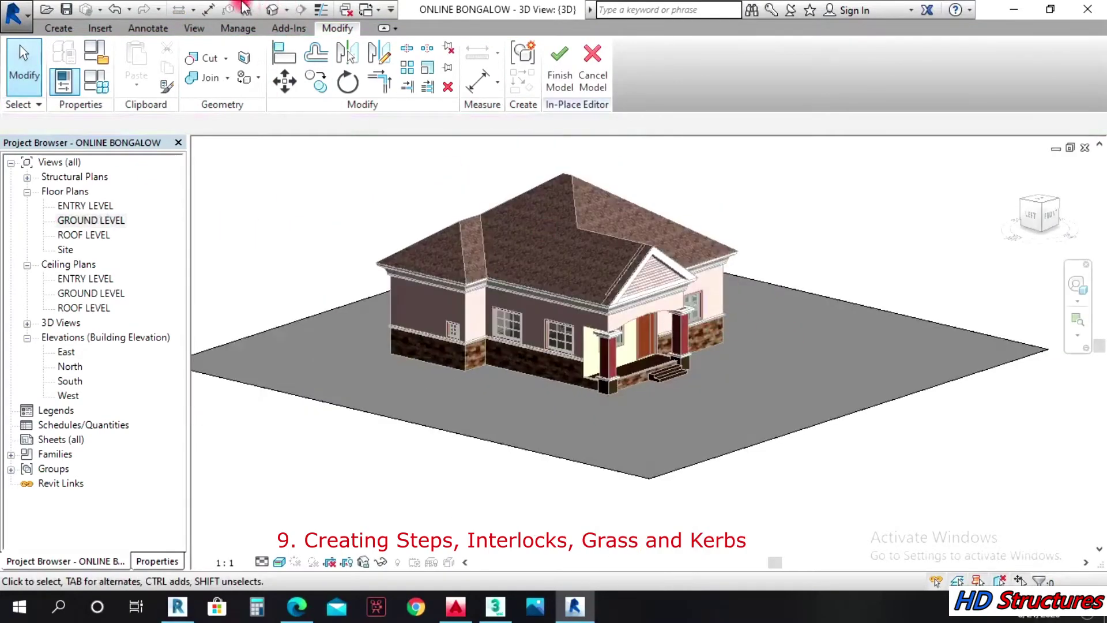
# Step: Zoom the 3D view, select the grey site slab, and finish the in-place model
pyautogui.click(1078, 286)
pyautogui.scroll(5, 694, 386)
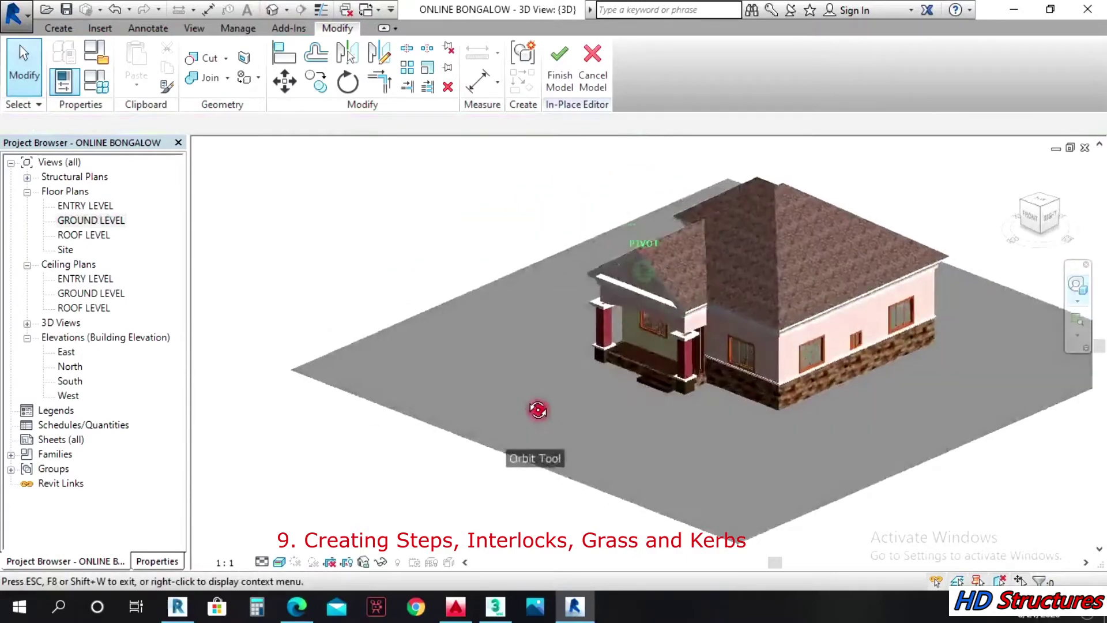
pyautogui.scroll(-8, 694, 386)
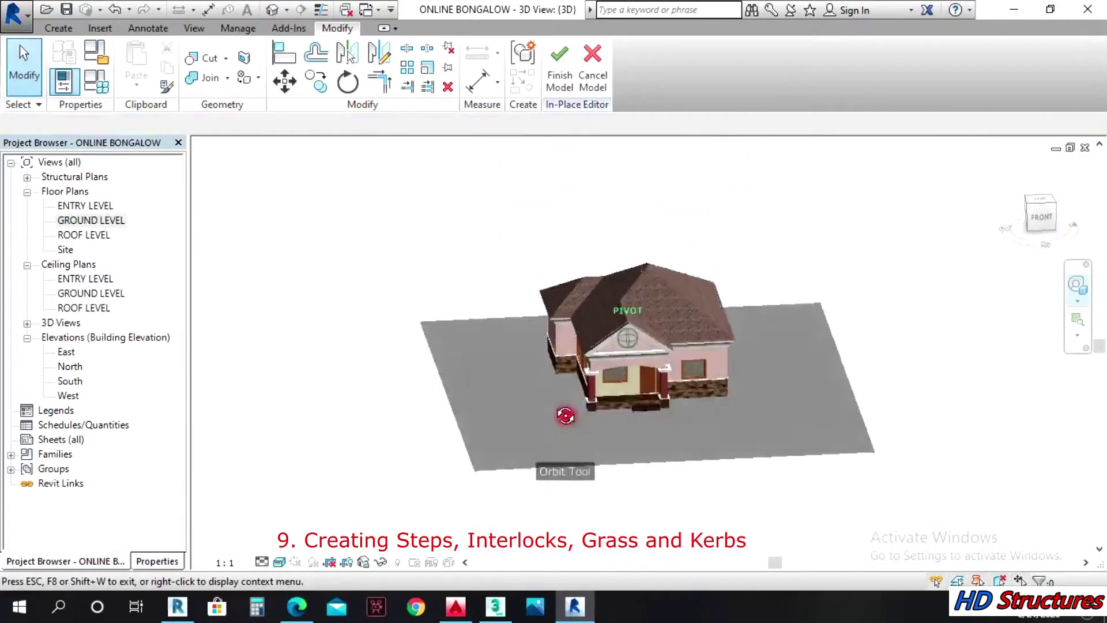
pyautogui.click(657, 392)
pyautogui.scroll(4, 559, 456)
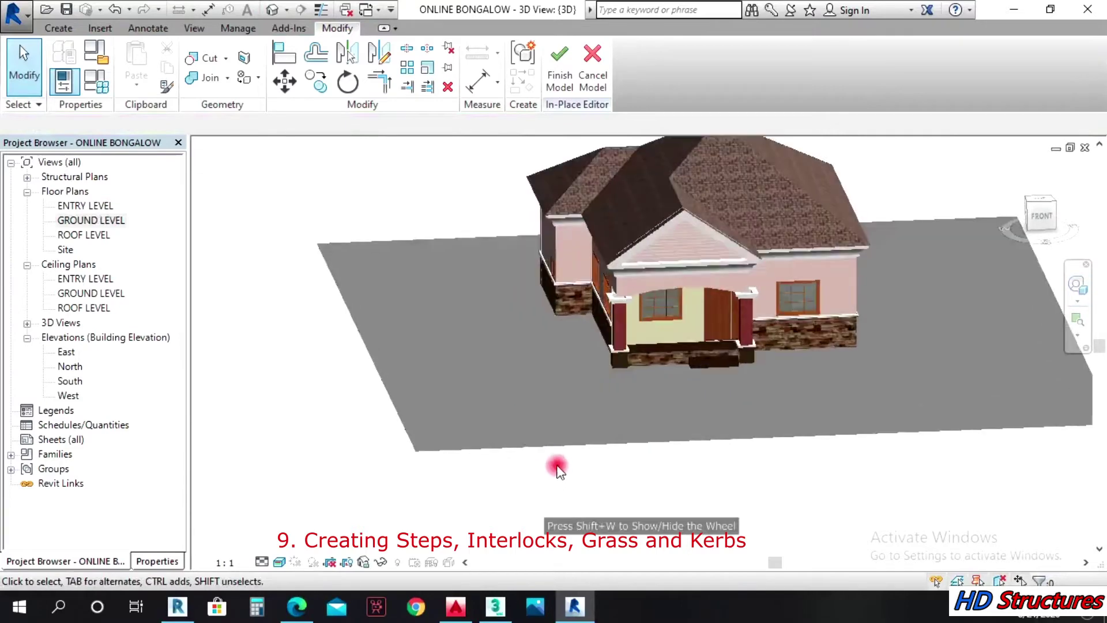
pyautogui.click(562, 436)
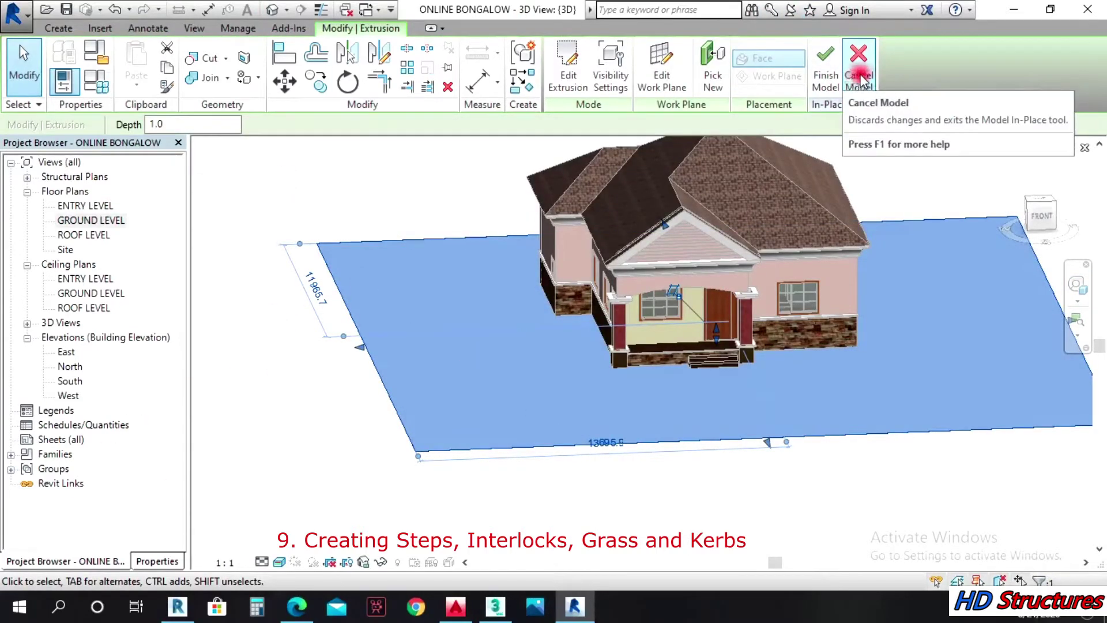
pyautogui.click(830, 74)
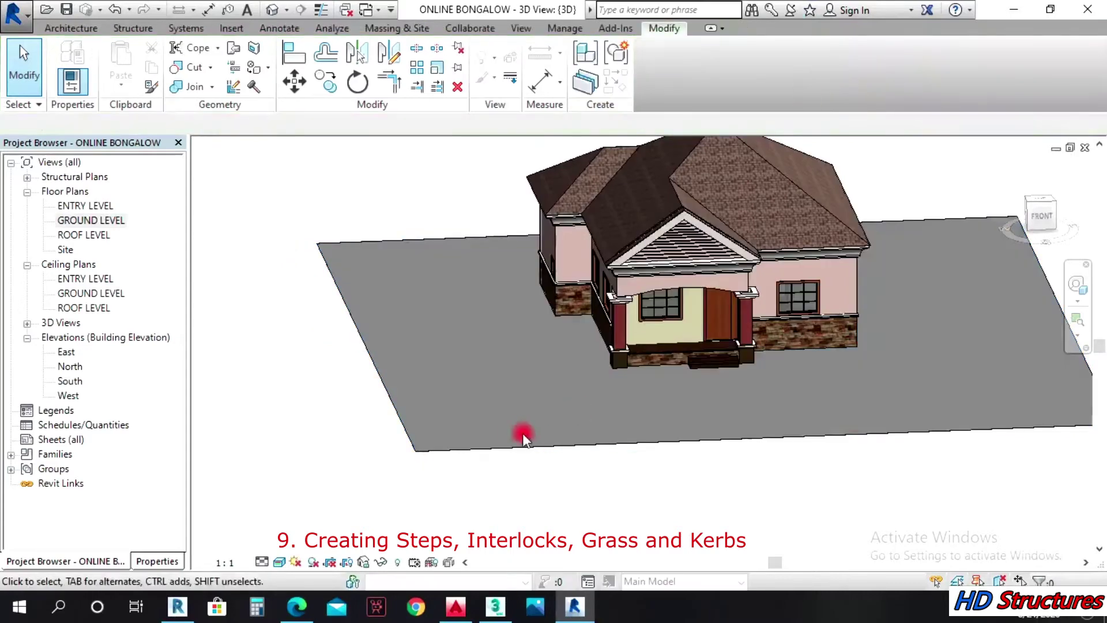
# Step: Reopen the site slab with Edit In-Place and select its extrusion to show its properties
pyautogui.click(516, 453)
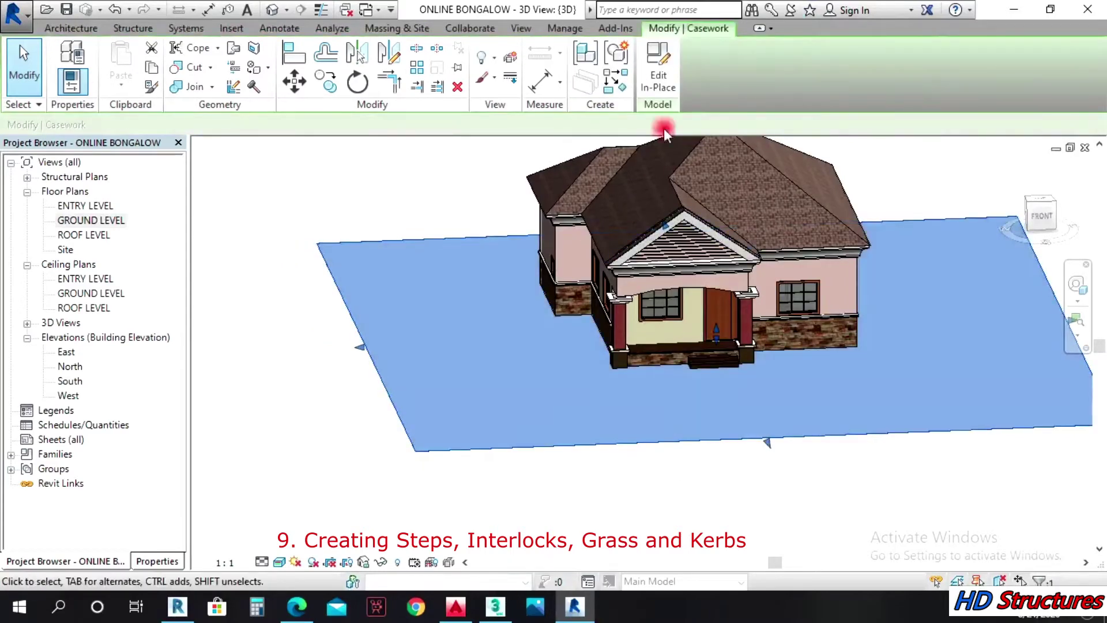
pyautogui.click(664, 76)
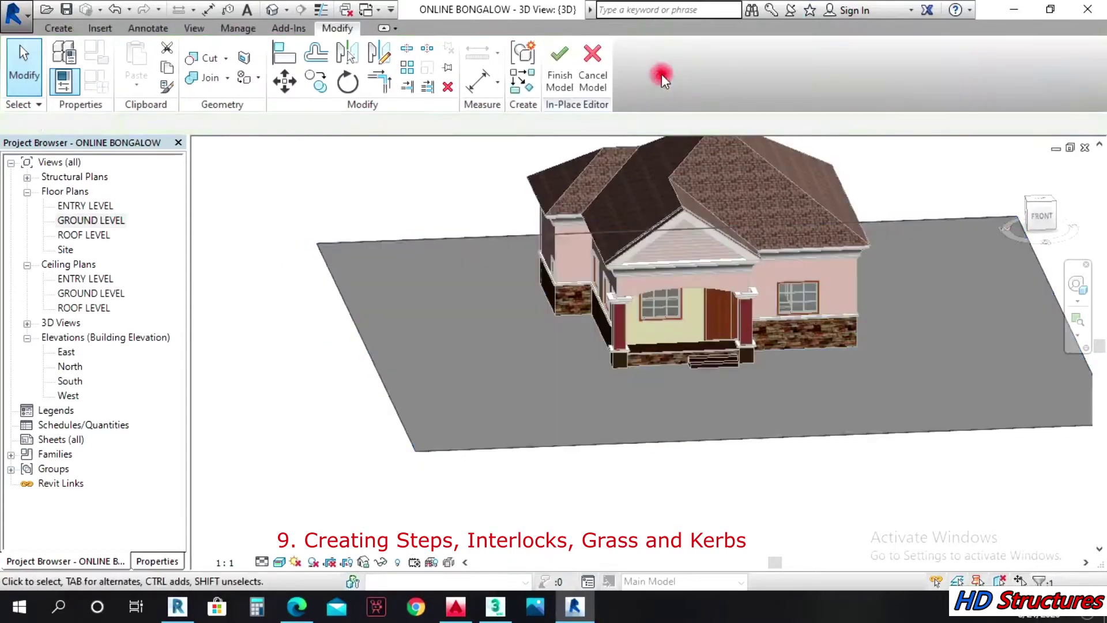
pyautogui.click(471, 444)
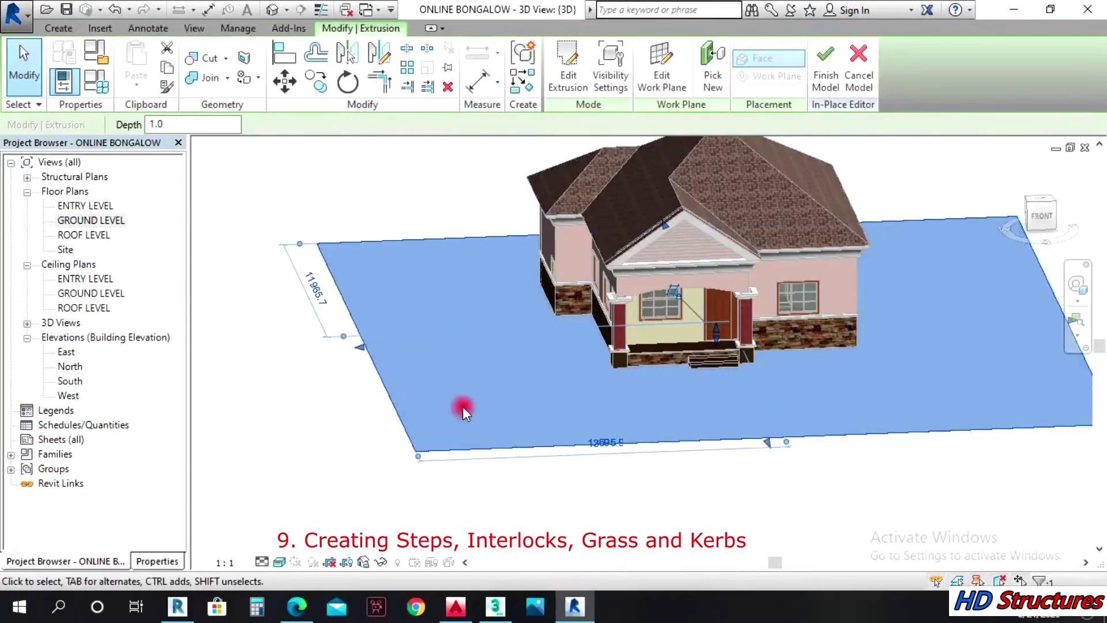
pyautogui.click(155, 563)
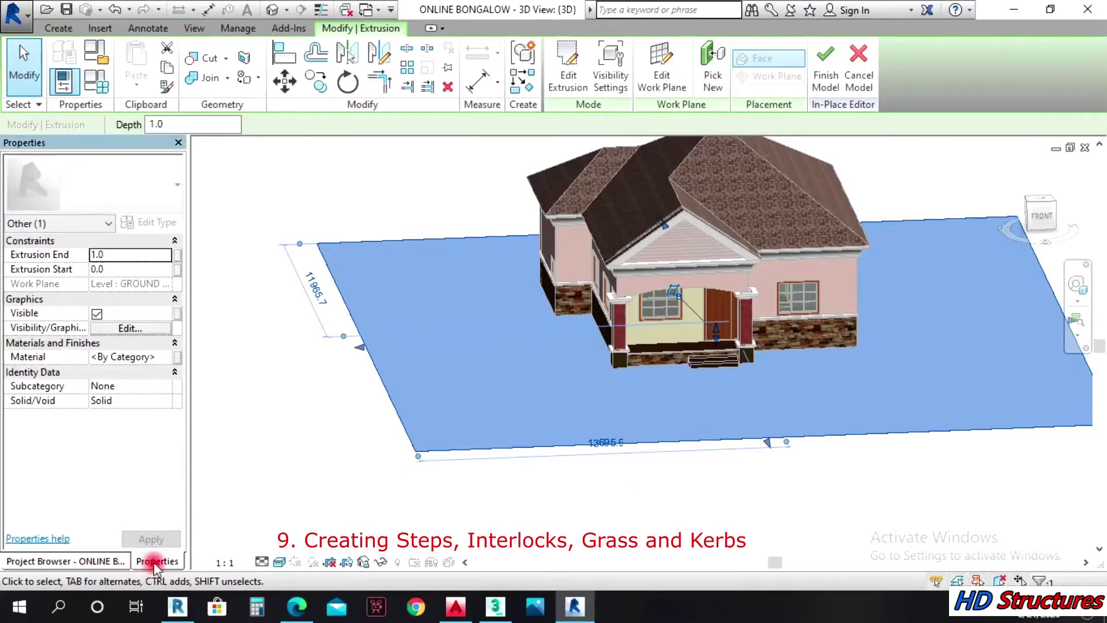
# Step: Duplicate FLORR(1) as a new material named GRASS and start replacing its appearance asset
pyautogui.click(166, 357)
pyautogui.click(167, 356)
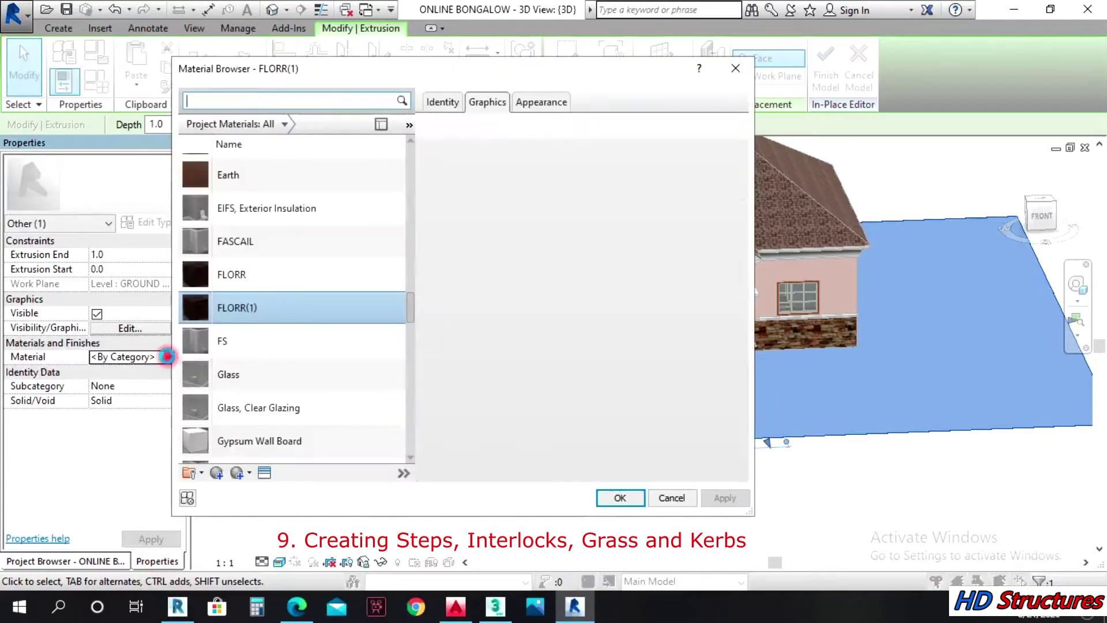
pyautogui.rightClick(271, 311)
pyautogui.click(297, 339)
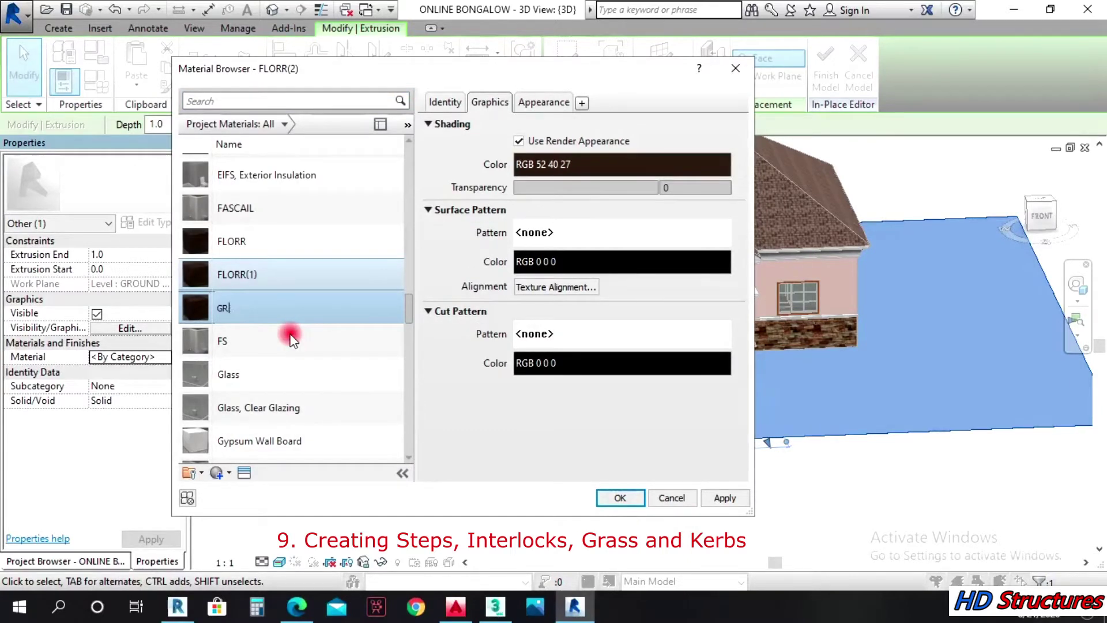
pyautogui.press('Return')
pyautogui.click(536, 102)
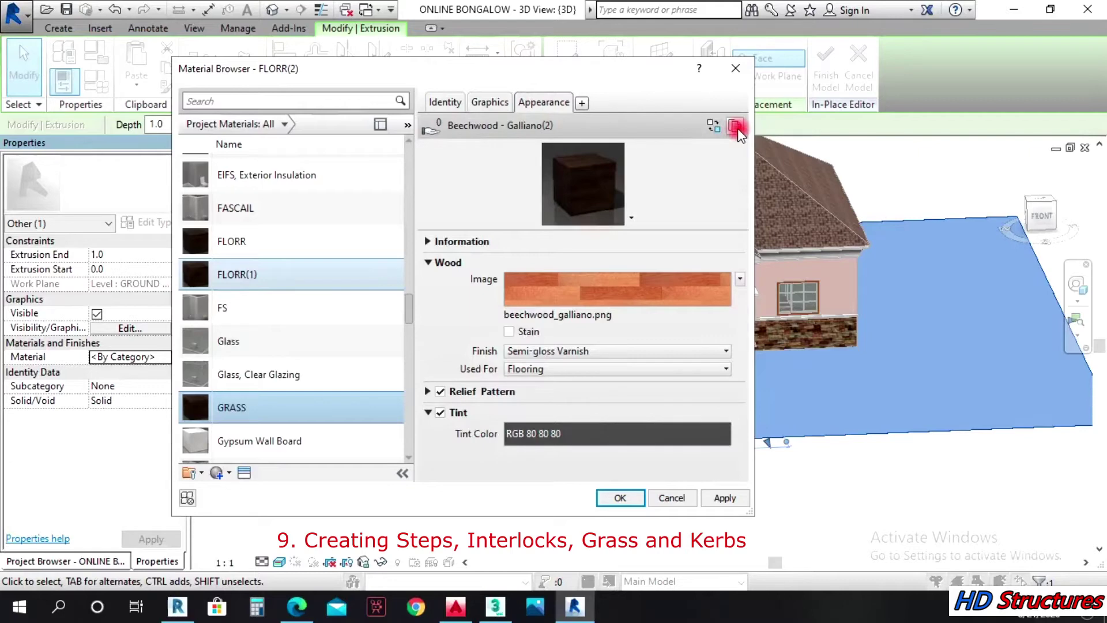
pyautogui.click(713, 127)
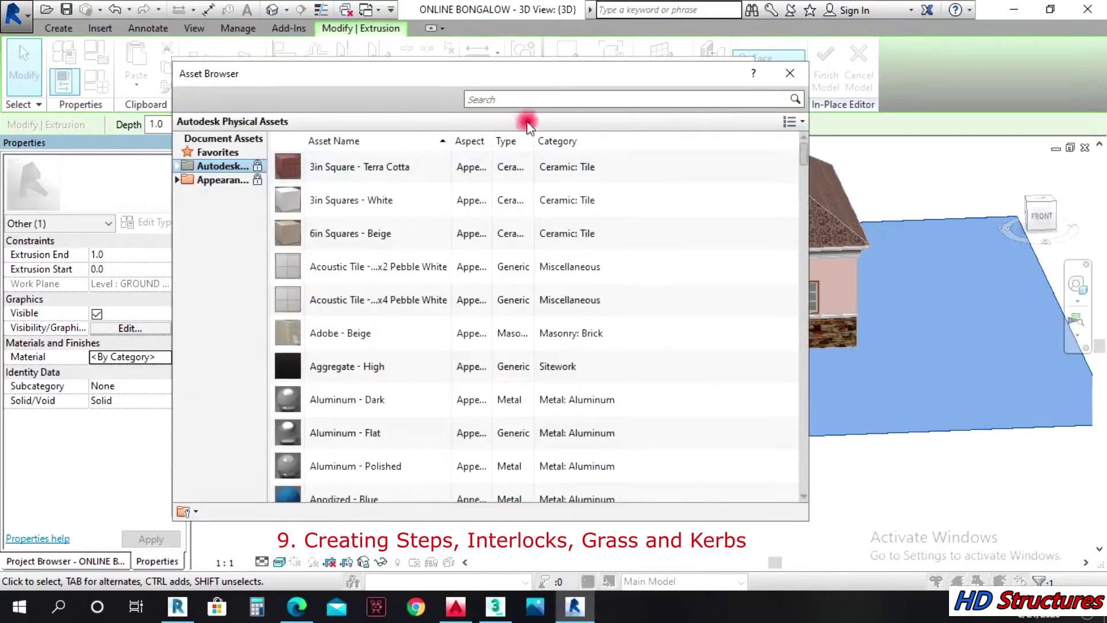
# Step: Search the Appearance Library for grass and pick the Grass - Thick appearance
pyautogui.click(529, 103)
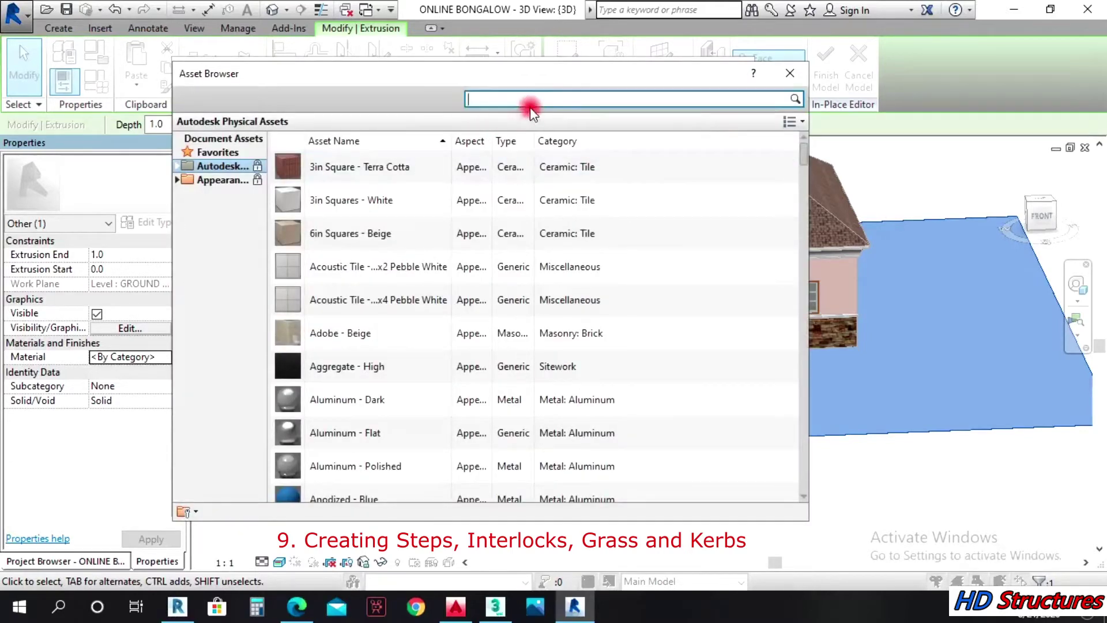
pyautogui.click(209, 179)
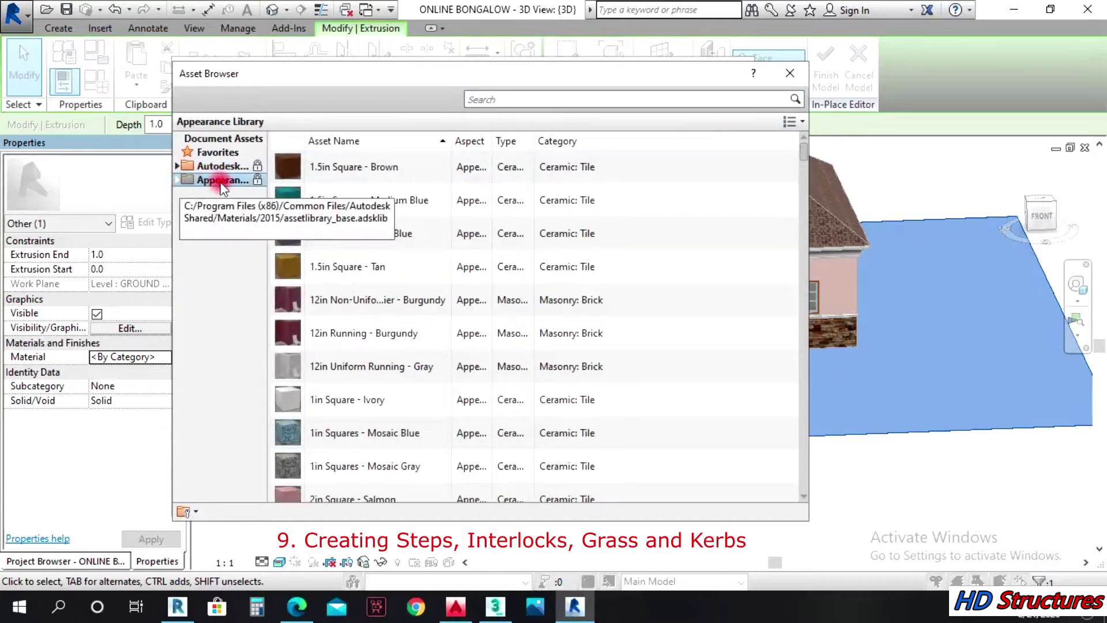
pyautogui.click(516, 105)
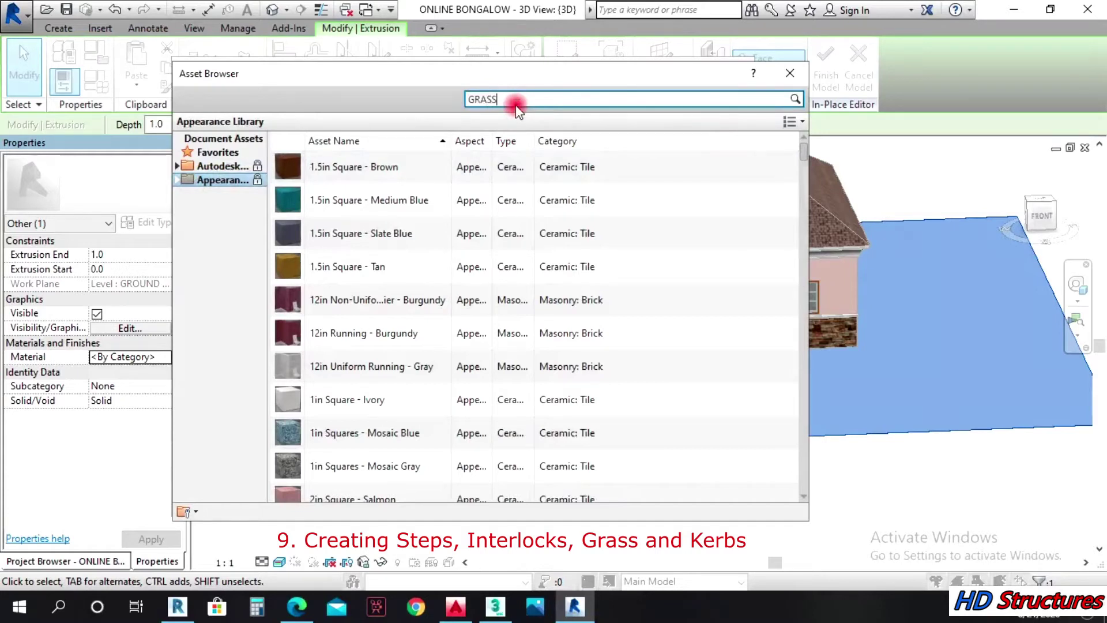
pyautogui.press('Return')
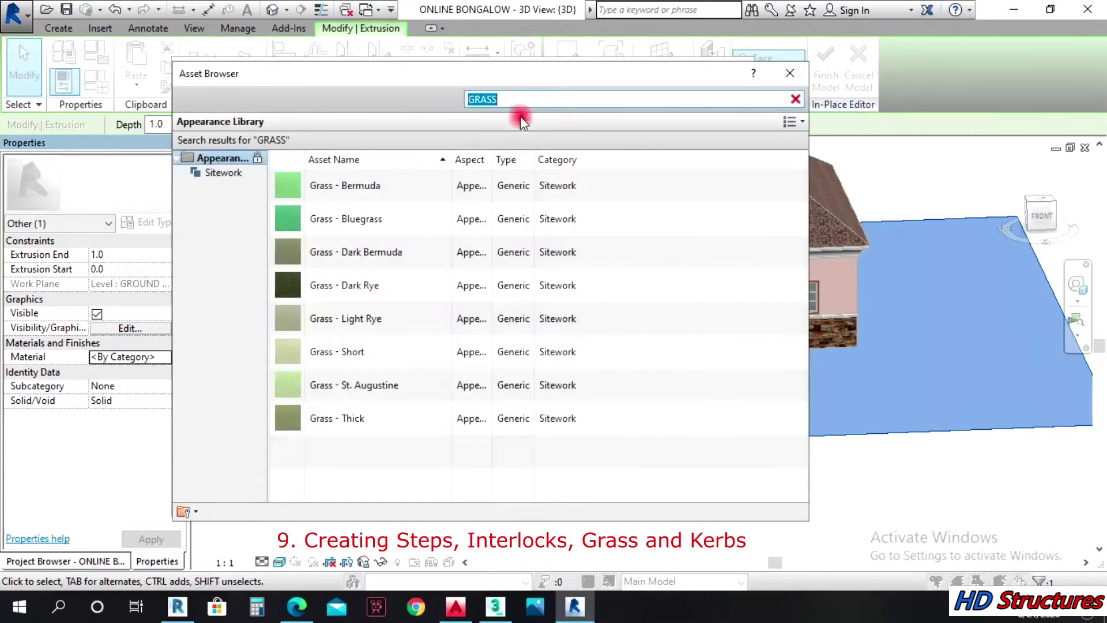
pyautogui.click(360, 423)
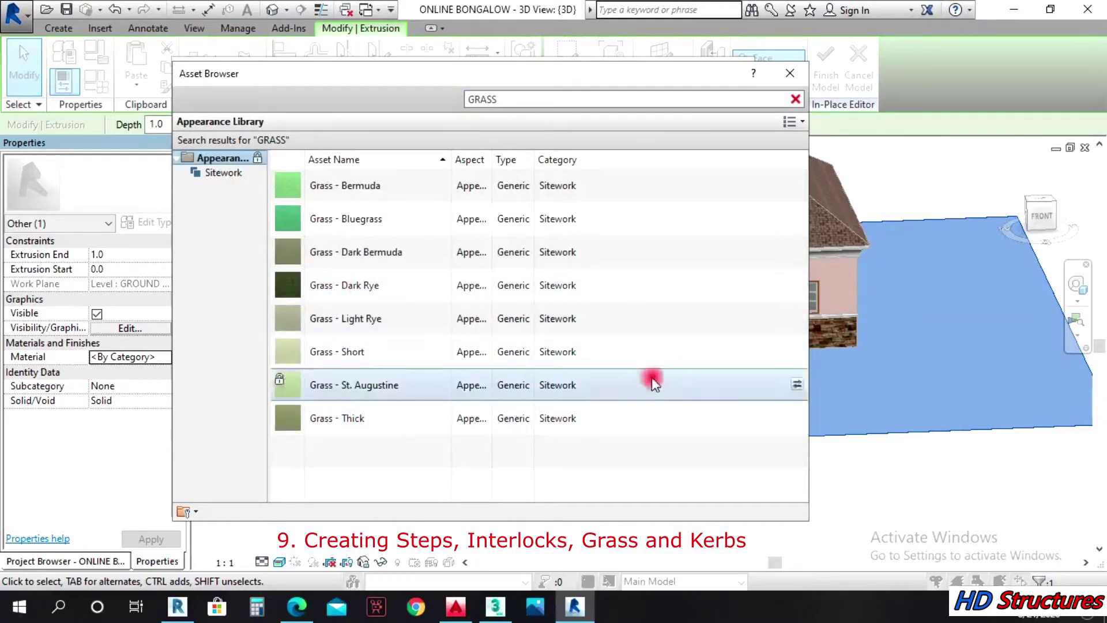
pyautogui.click(789, 73)
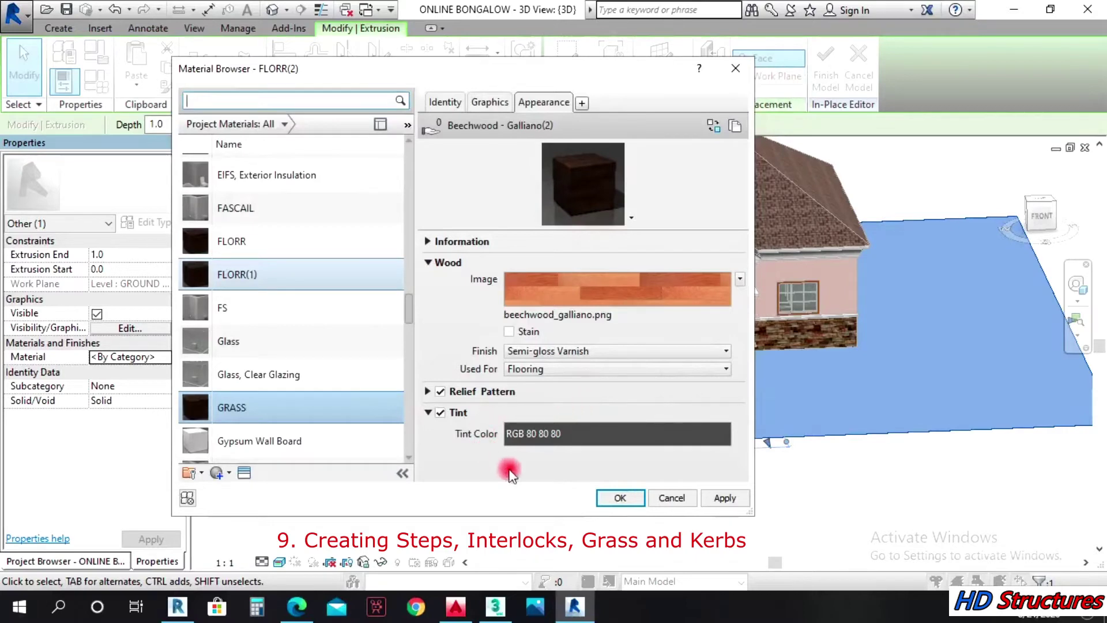
# Step: Replace it with the Grass - Dark Rye appearance and apply the GRASS material
pyautogui.click(713, 126)
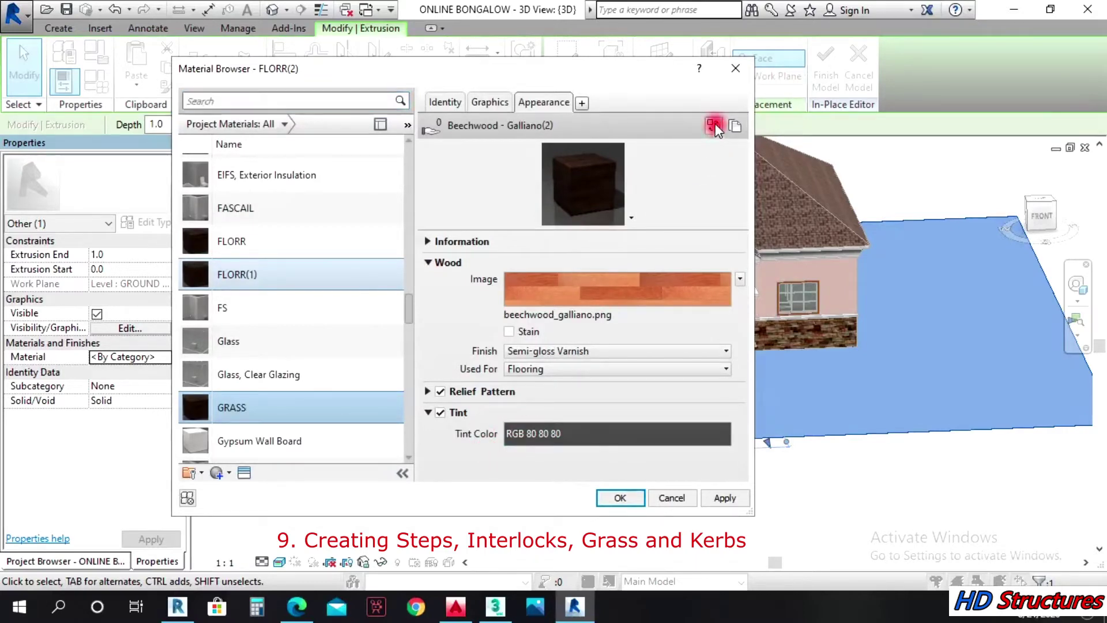
pyautogui.click(545, 95)
pyautogui.click(542, 99)
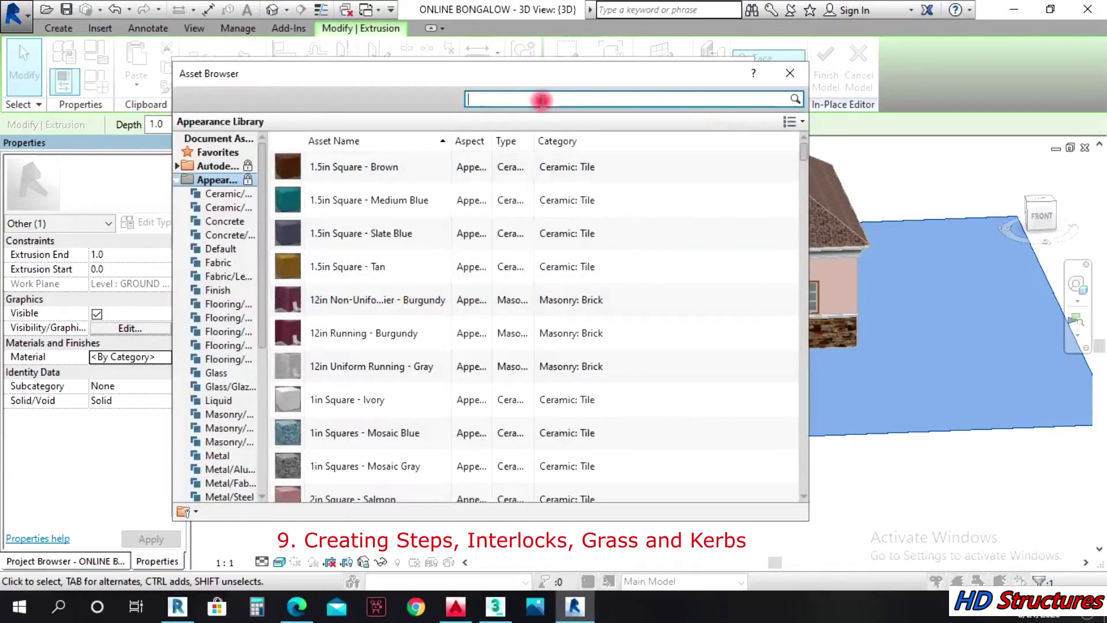
pyautogui.write('GRASS')
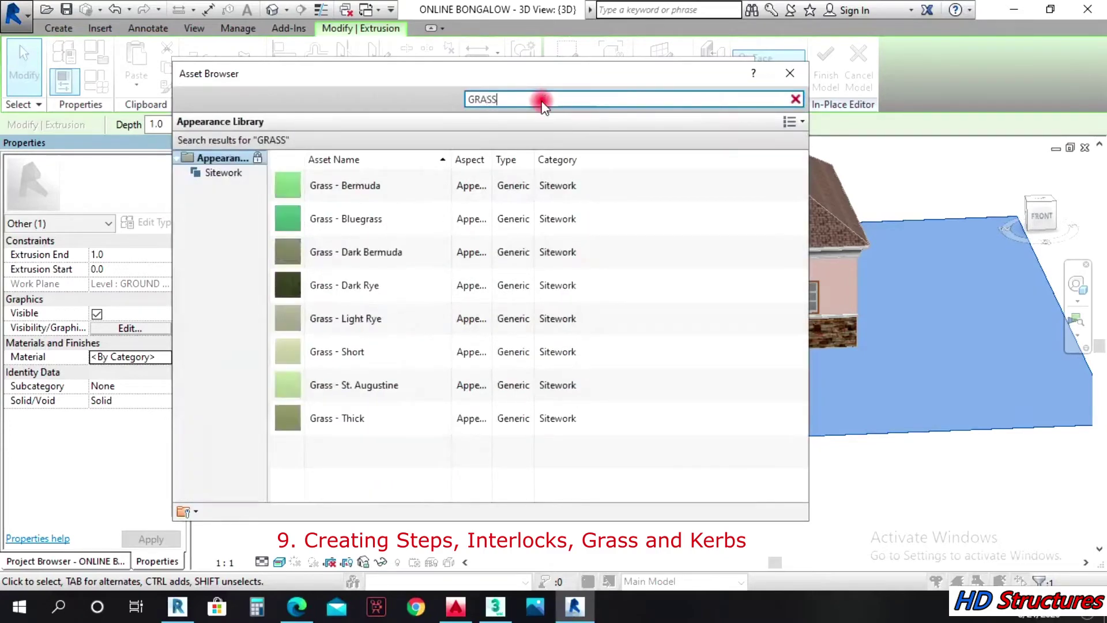
pyautogui.doubleClick(393, 284)
pyautogui.click(789, 73)
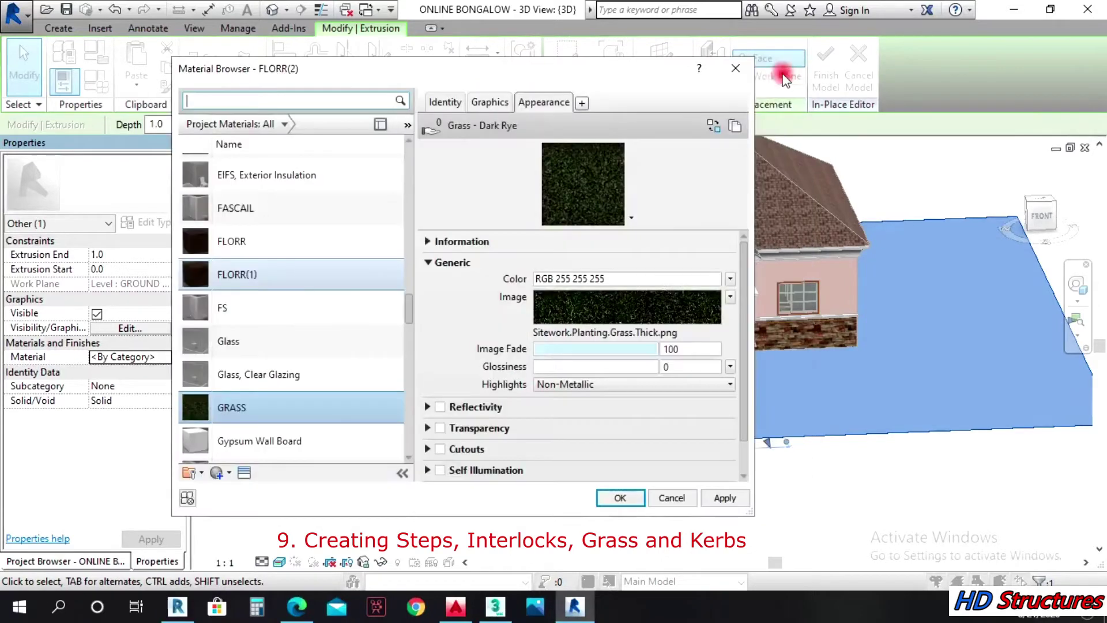
pyautogui.click(722, 498)
# Step: Accept the GRASS material and zoom in and out to inspect the dark grass ground
pyautogui.click(634, 496)
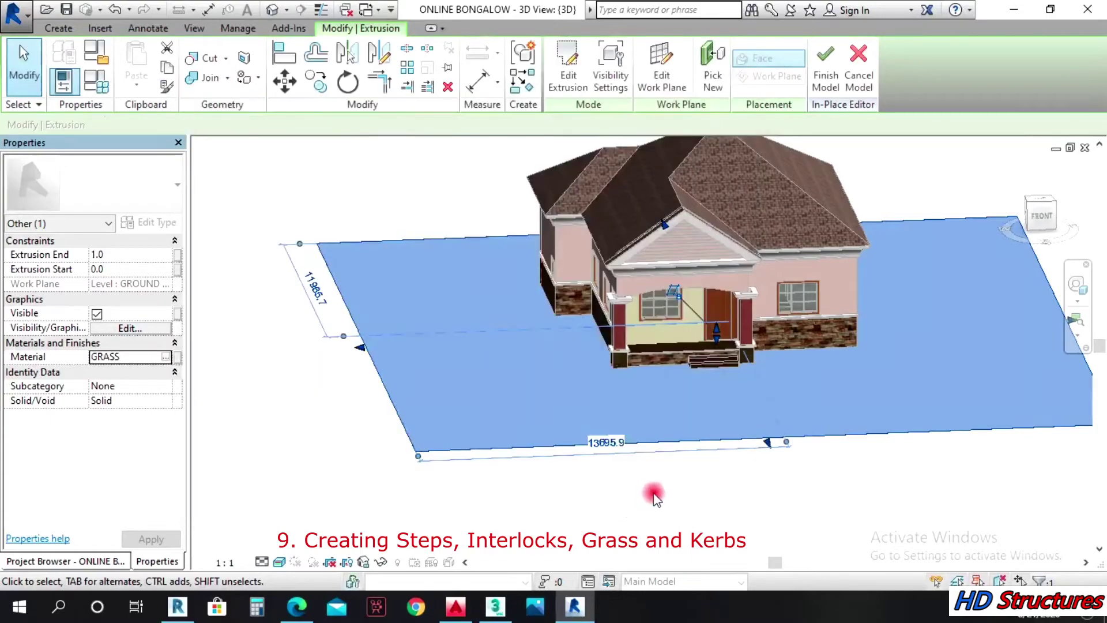
pyautogui.click(655, 499)
pyautogui.scroll(6, 723, 403)
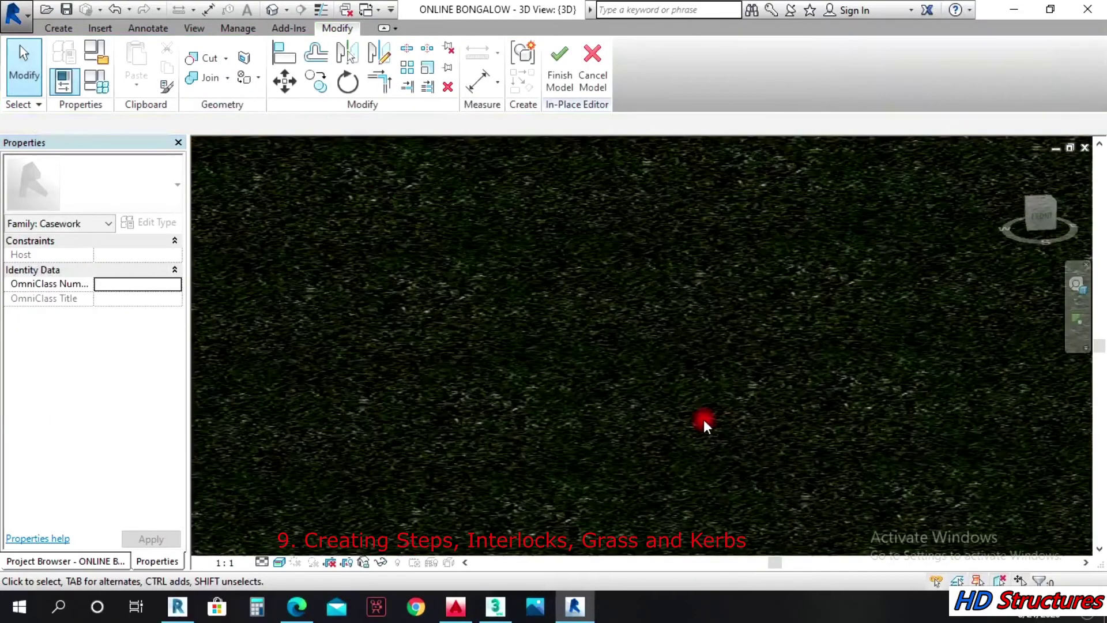
pyautogui.scroll(-3, 703, 420)
pyautogui.scroll(5, 663, 410)
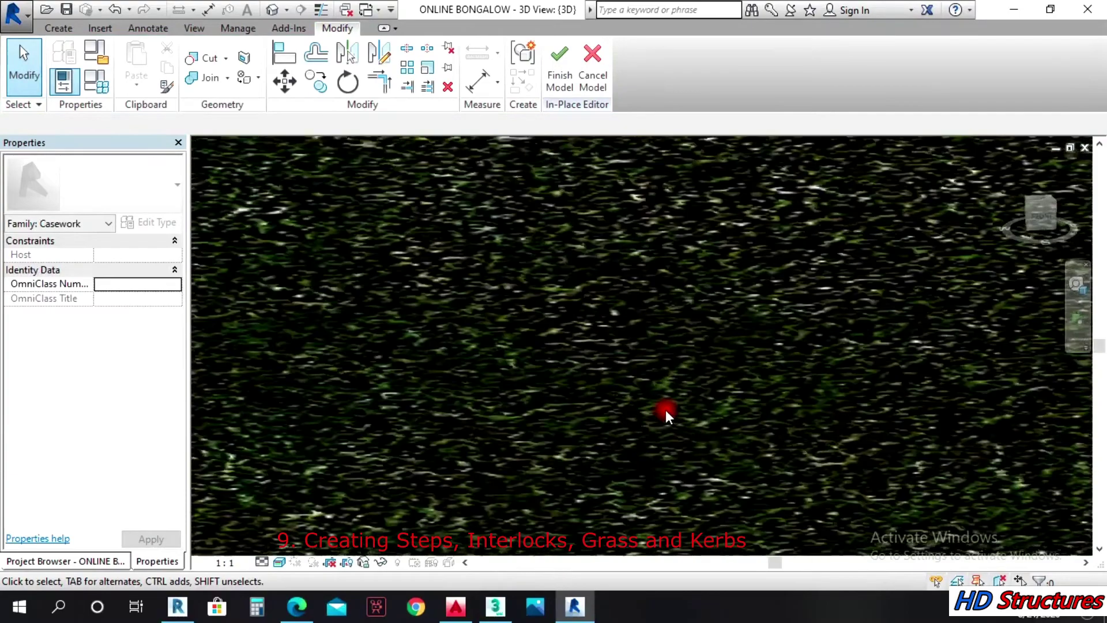
pyautogui.scroll(-10, 664, 413)
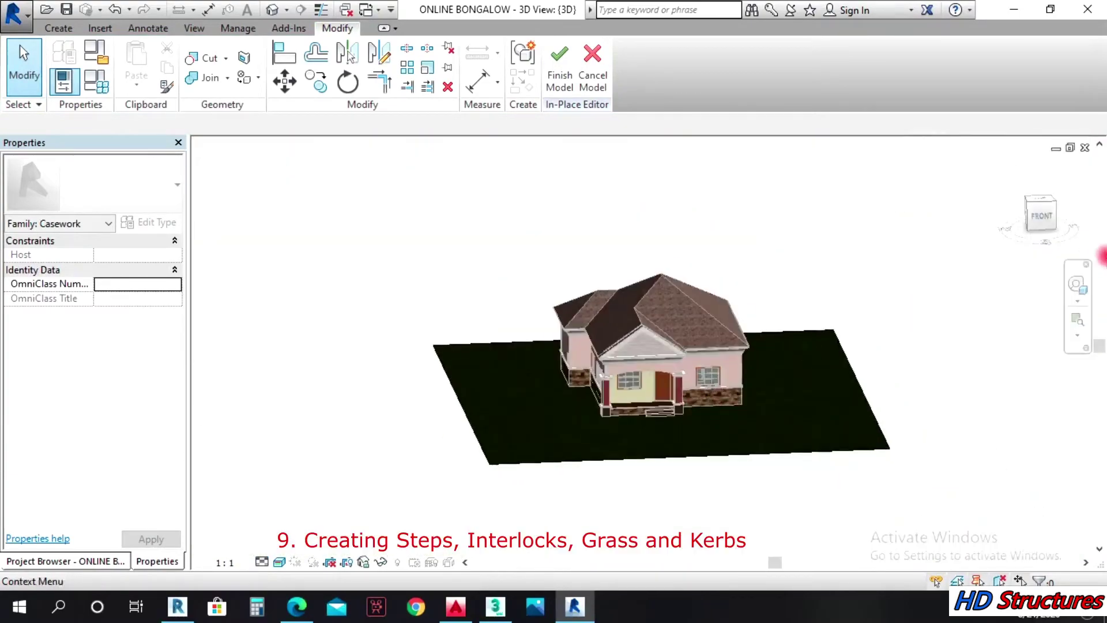
# Step: Zoom the 3D view again, then reselect the grass ground slab
pyautogui.click(1078, 286)
pyautogui.scroll(5, 722, 414)
pyautogui.scroll(-5, 672, 437)
pyautogui.press('Escape')
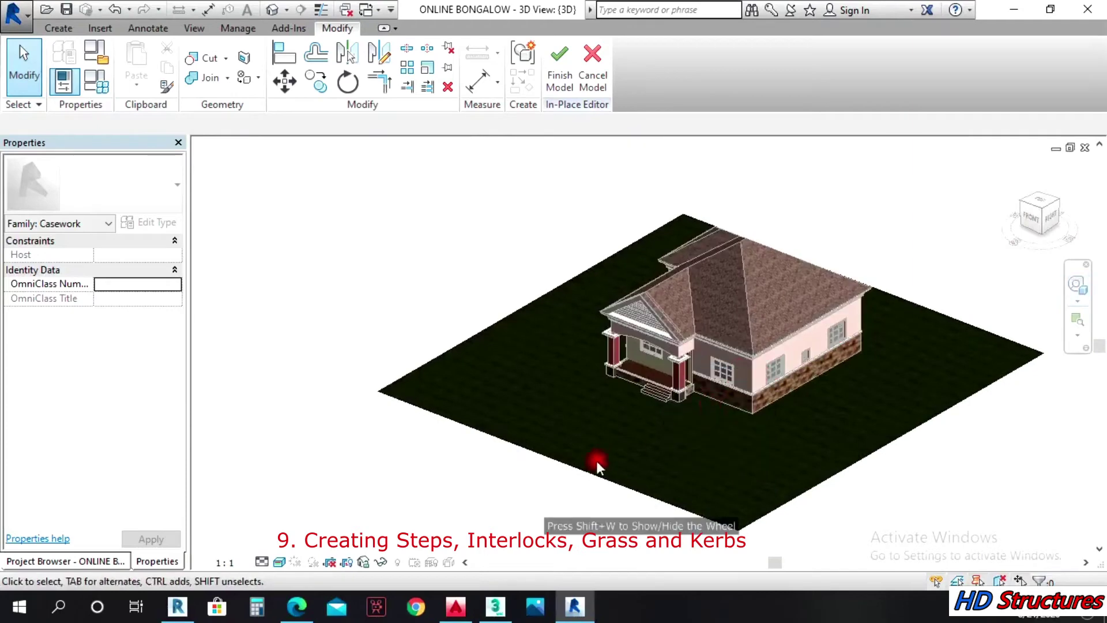
pyautogui.click(596, 461)
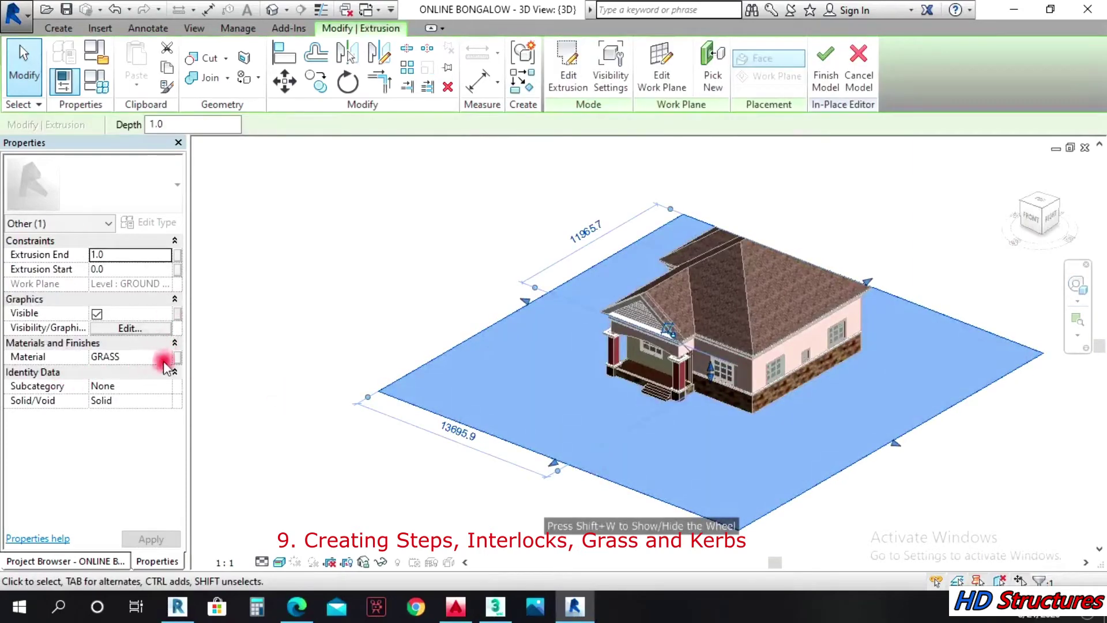
# Step: Open the texture settings of the GRASS material's grass image from the slab's properties
pyautogui.click(164, 358)
pyautogui.click(165, 356)
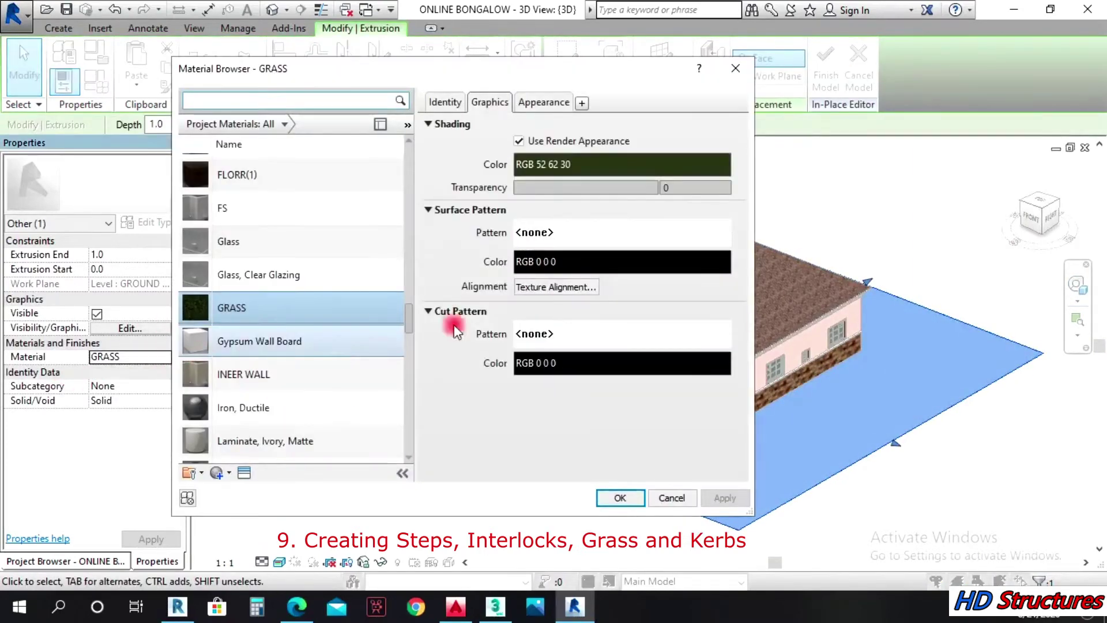
pyautogui.click(528, 104)
pyautogui.click(569, 179)
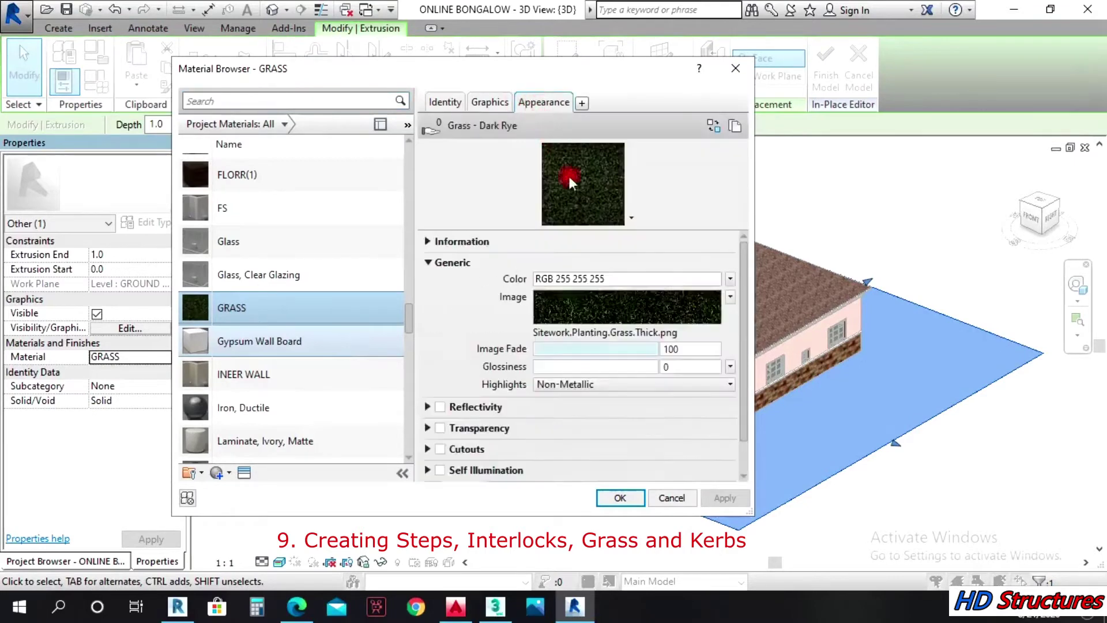
pyautogui.click(577, 294)
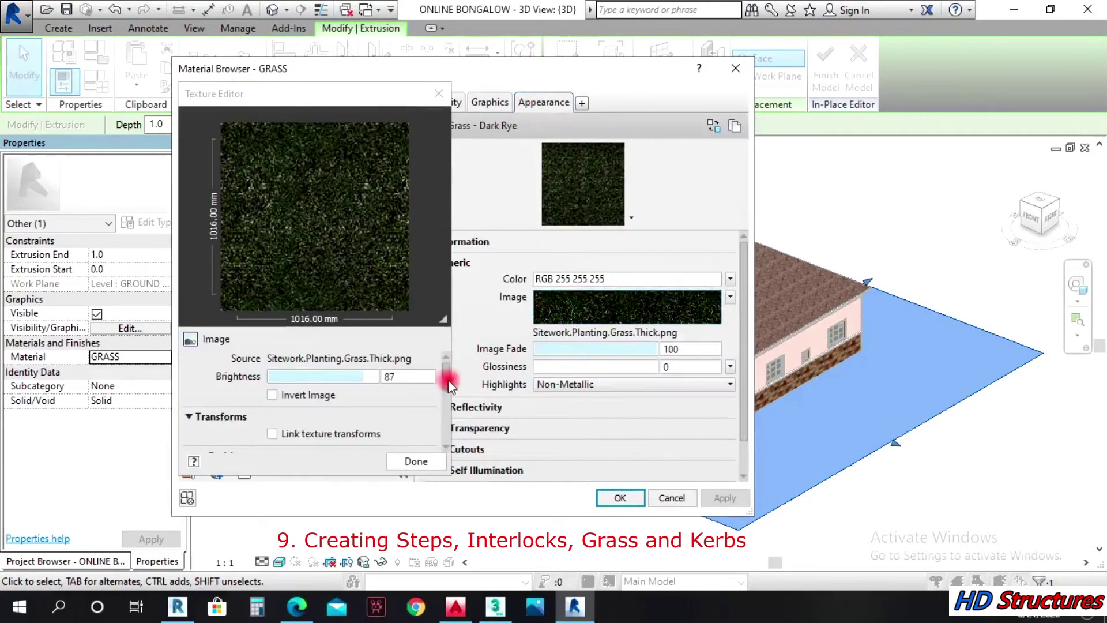
pyautogui.moveTo(448, 379); pyautogui.dragTo(449, 424)
# Step: Set the grass texture sample size to 1500 mm square, then apply and accept the material
pyautogui.click(298, 397)
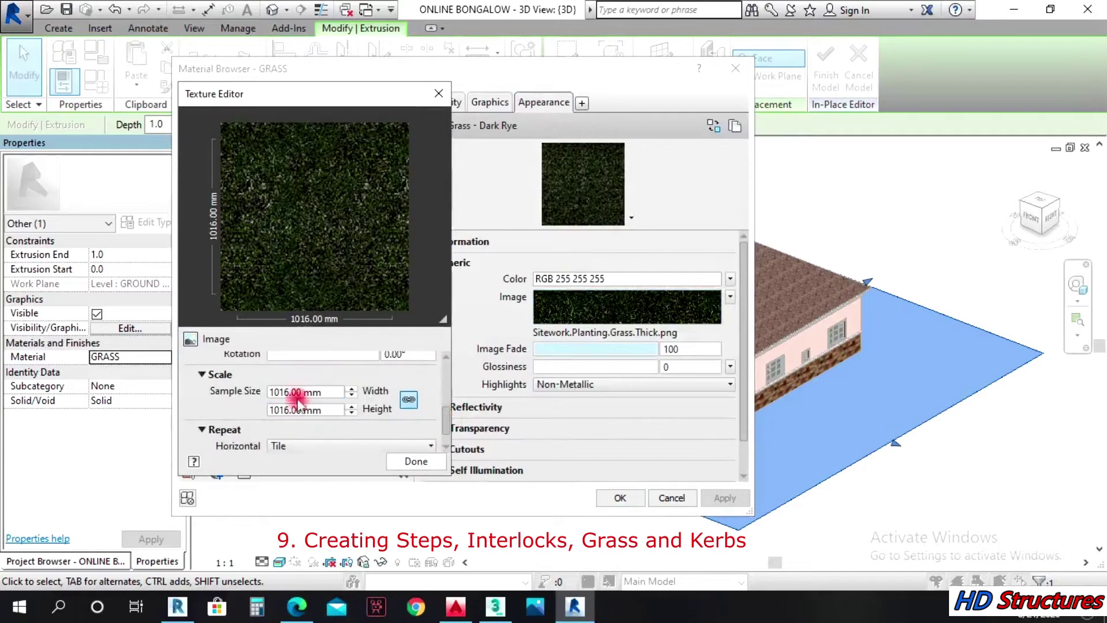
pyautogui.doubleClick(310, 393)
pyautogui.moveTo(333, 391); pyautogui.dragTo(252, 397)
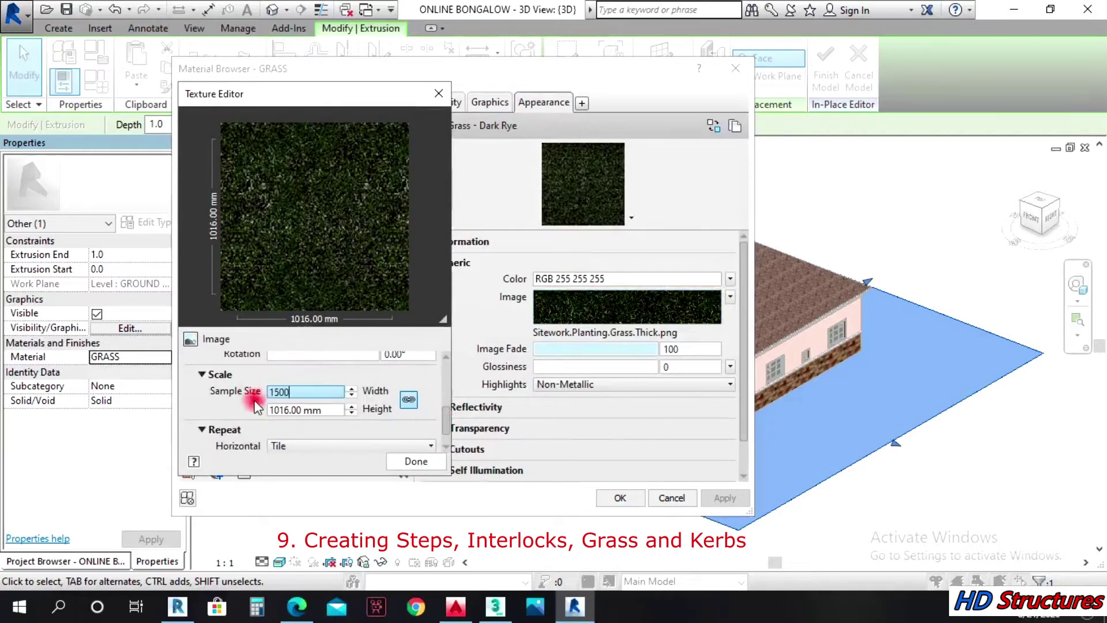
pyautogui.click(283, 410)
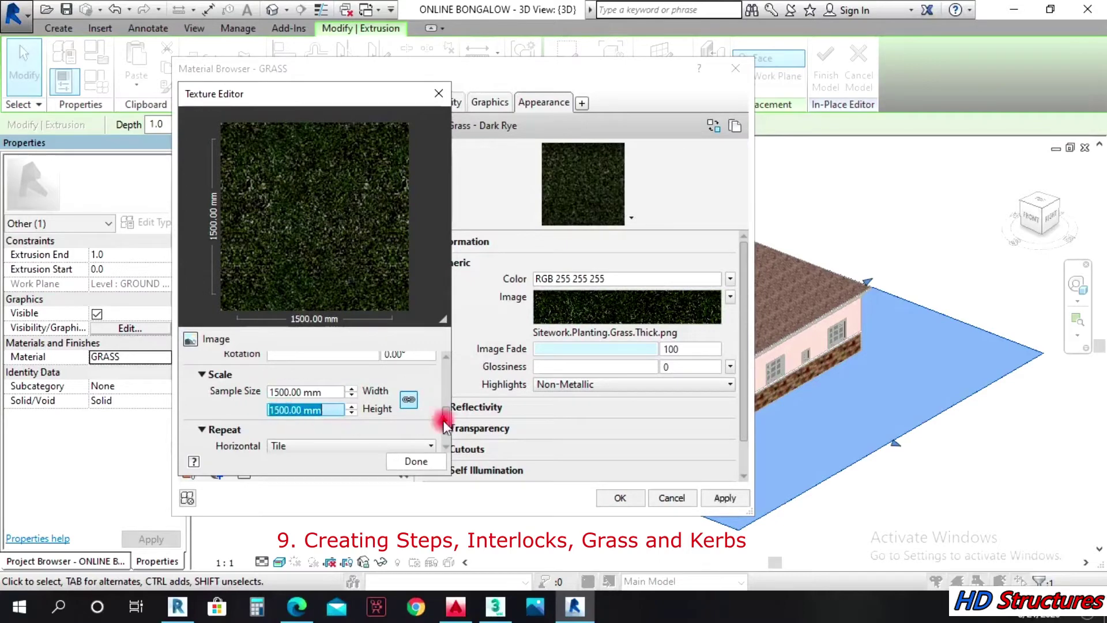
pyautogui.click(427, 463)
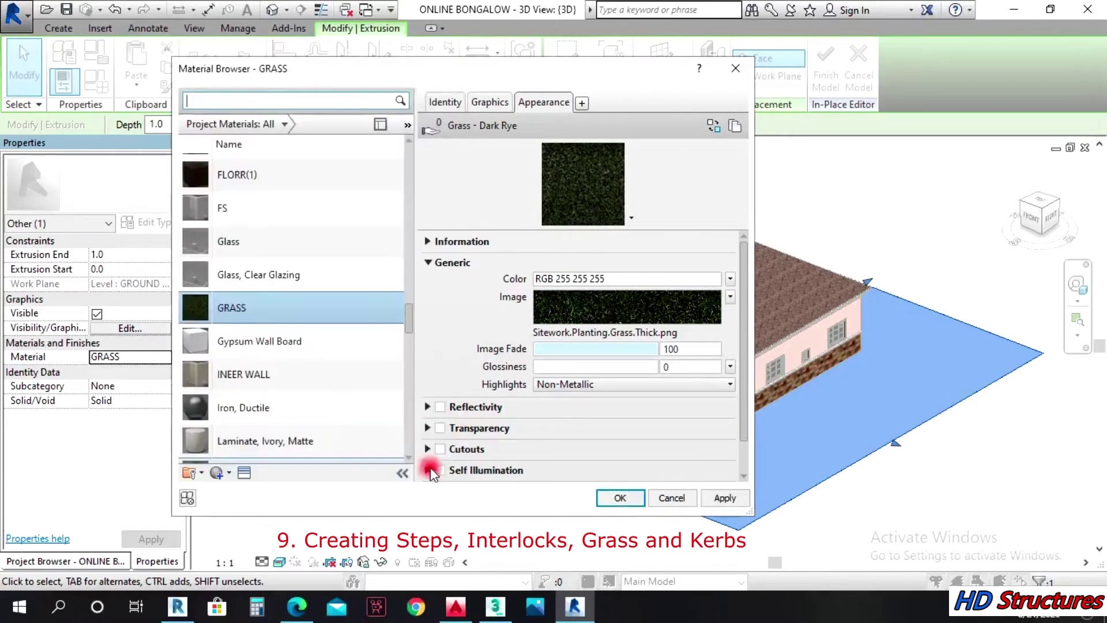
pyautogui.click(723, 499)
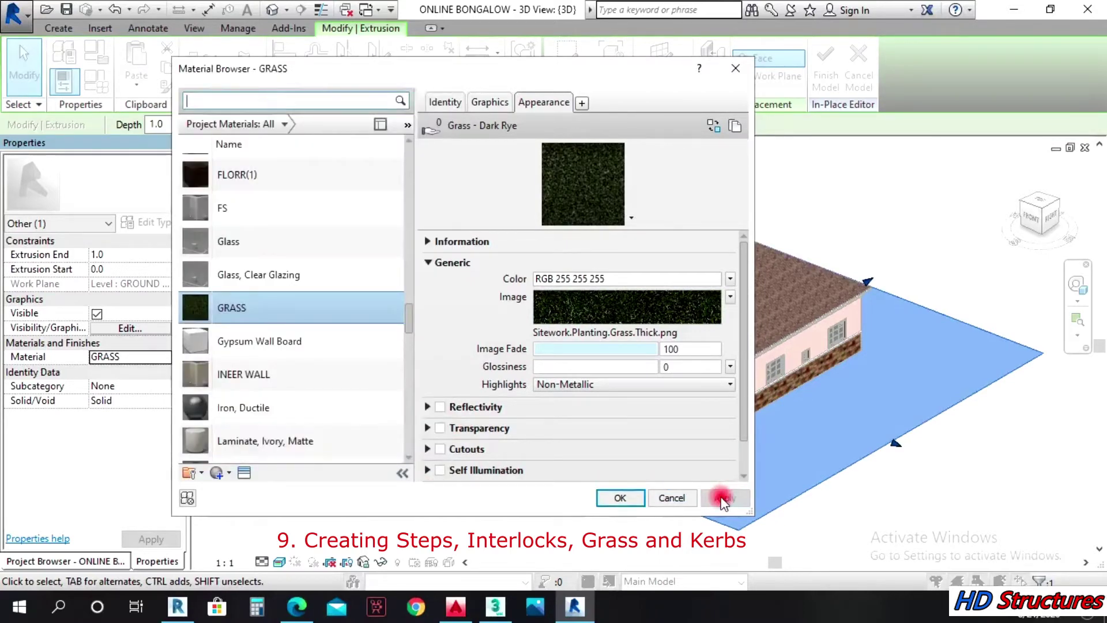
pyautogui.click(612, 497)
# Step: Zoom over the grass, orbit to the house's front, then open the GROUND LEVEL floor plan
pyautogui.scroll(8, 612, 441)
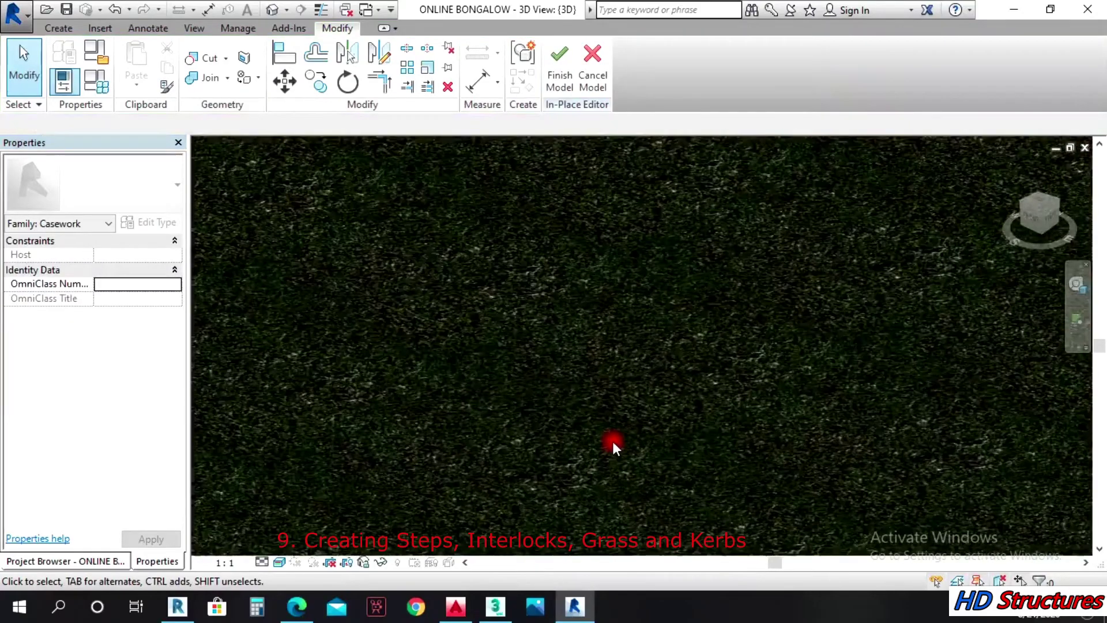
pyautogui.scroll(5, 613, 441)
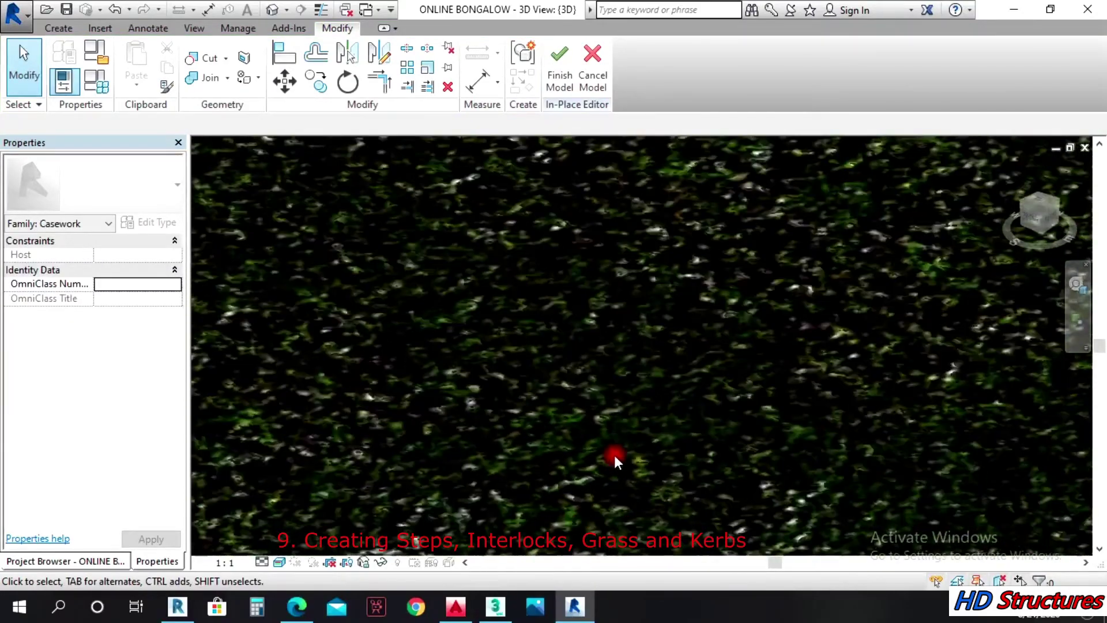
pyautogui.scroll(-12, 616, 458)
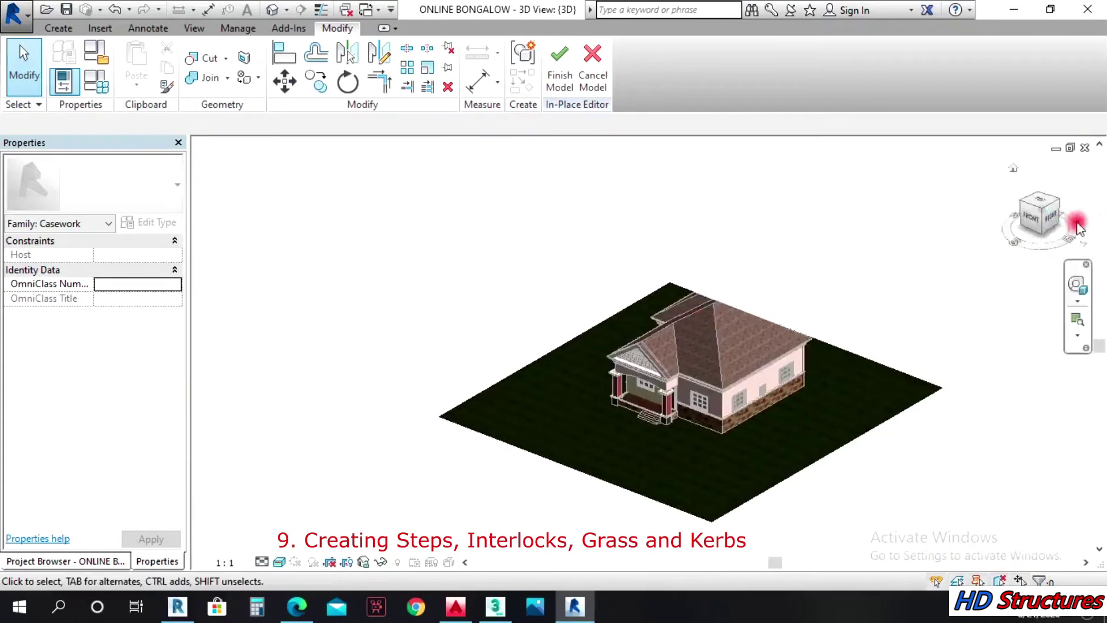
pyautogui.click(1076, 285)
pyautogui.moveTo(738, 468); pyautogui.dragTo(690, 403)
pyautogui.scroll(5, 708, 409)
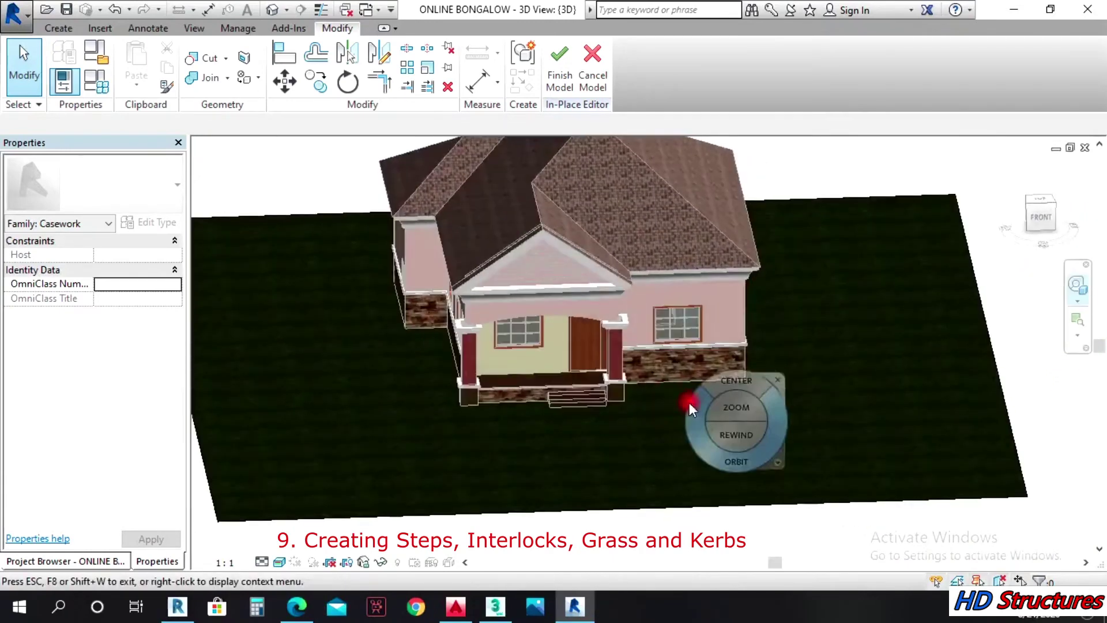
pyautogui.moveTo(946, 461); pyautogui.dragTo(624, 435)
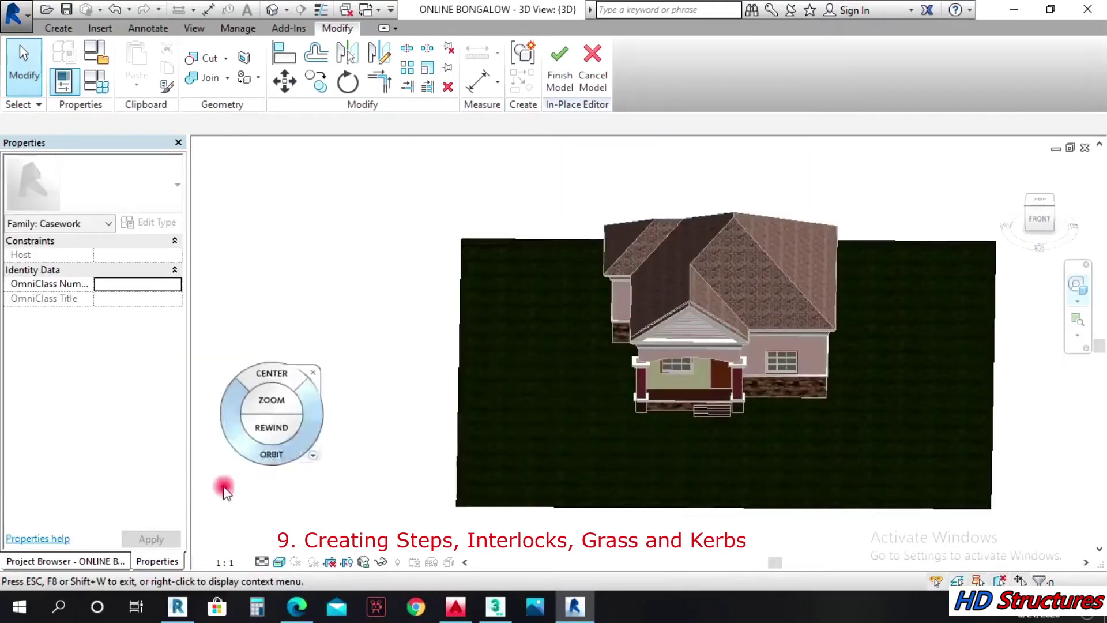
pyautogui.click(68, 561)
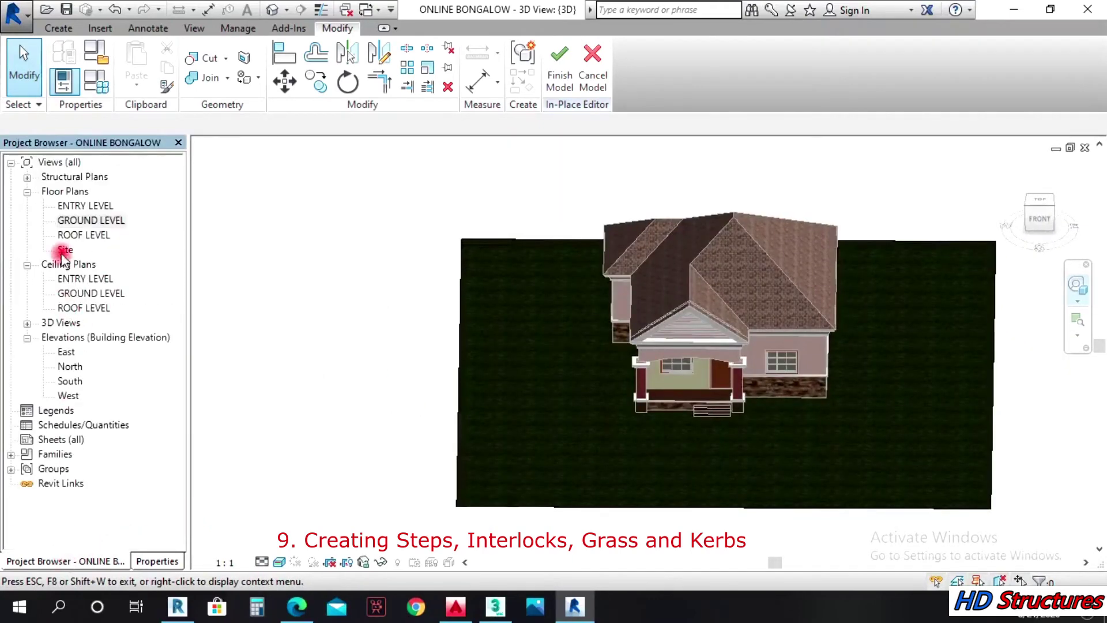
pyautogui.doubleClick(70, 221)
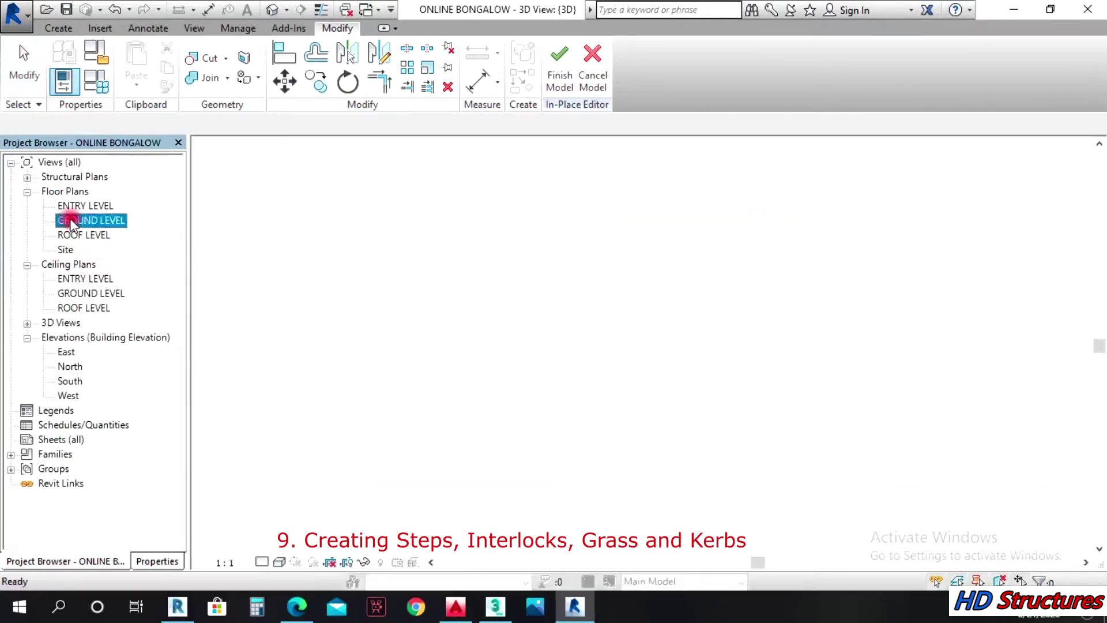
# Step: Finish the grass model, then create in-place model Casework 10 and begin its extrusion
pyautogui.click(555, 69)
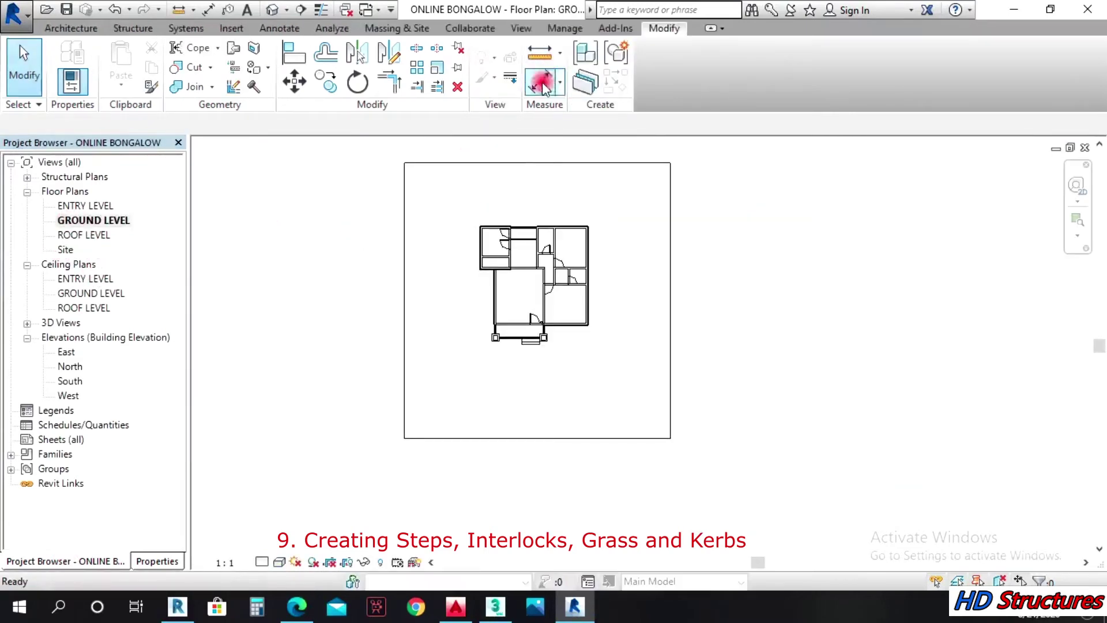
pyautogui.click(71, 27)
pyautogui.click(192, 81)
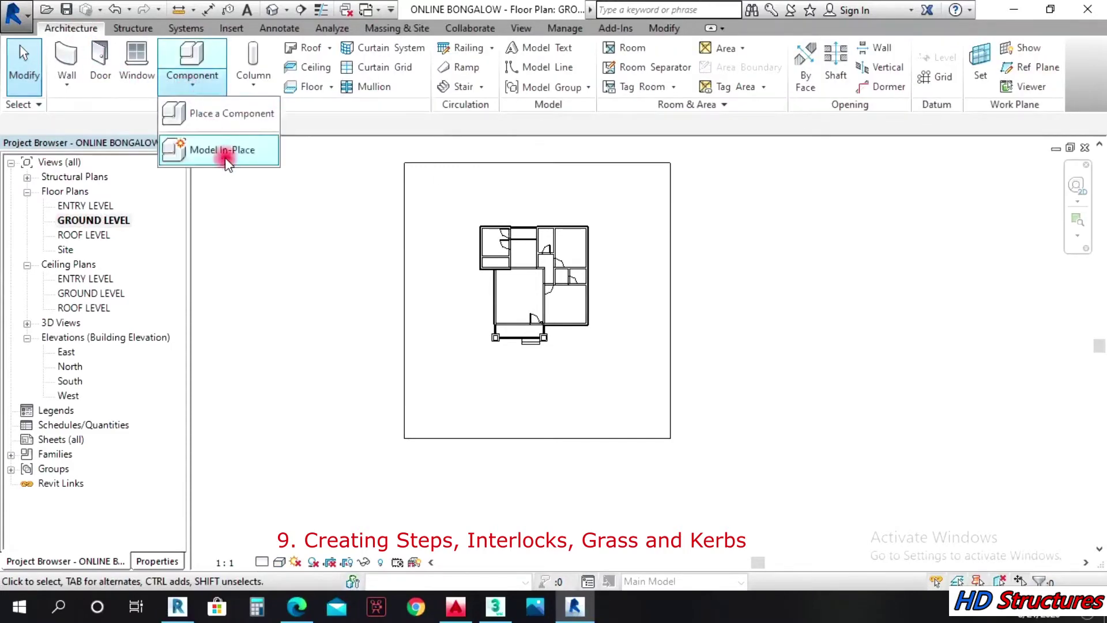
pyautogui.click(225, 151)
pyautogui.click(644, 455)
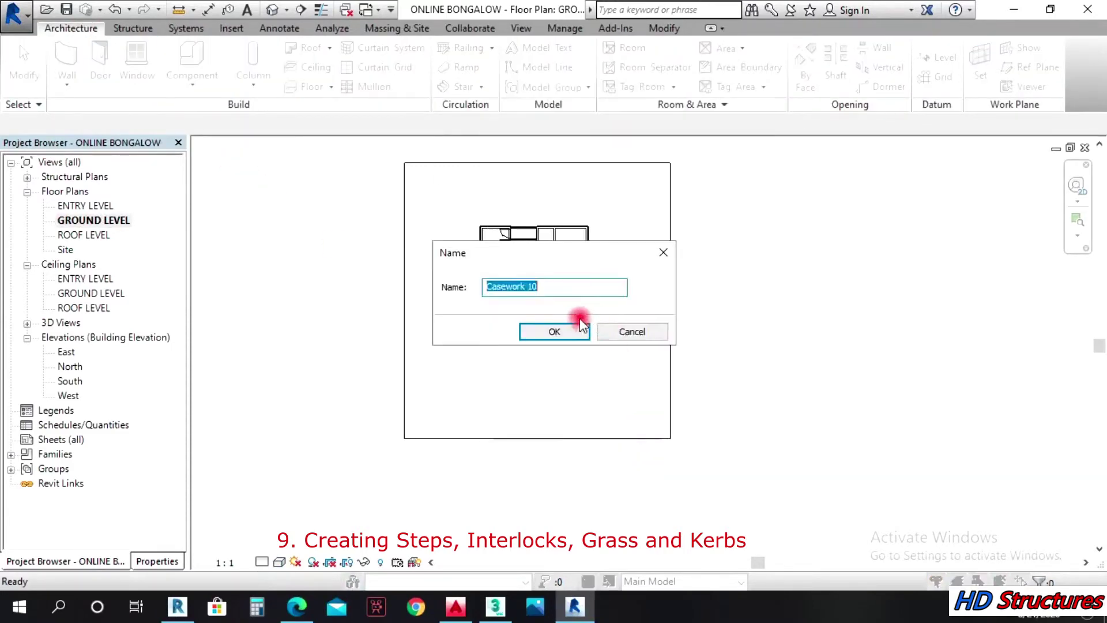
pyautogui.click(577, 326)
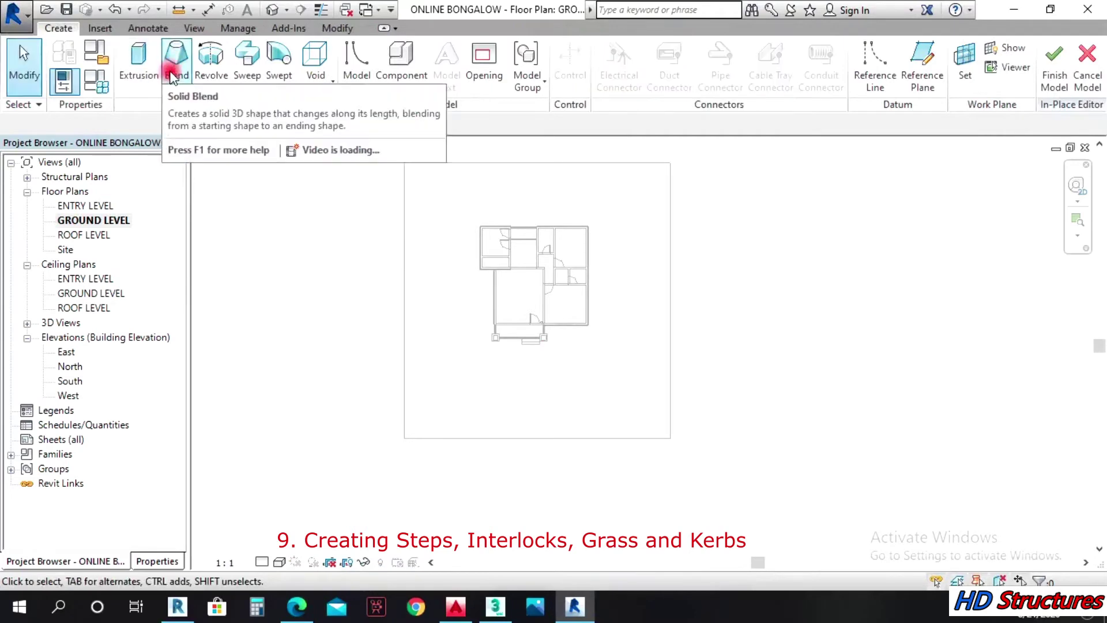
pyautogui.click(145, 73)
# Step: Sketch a rectangle enclosing the house plus a driveway outline running down from its bottom edge
pyautogui.click(609, 65)
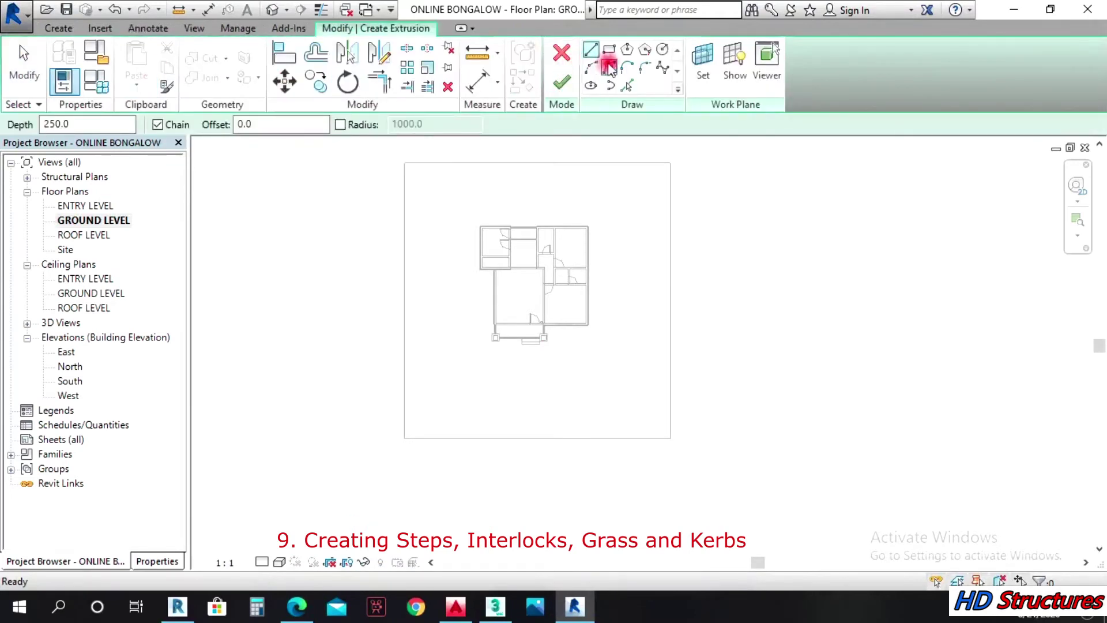
pyautogui.click(461, 200)
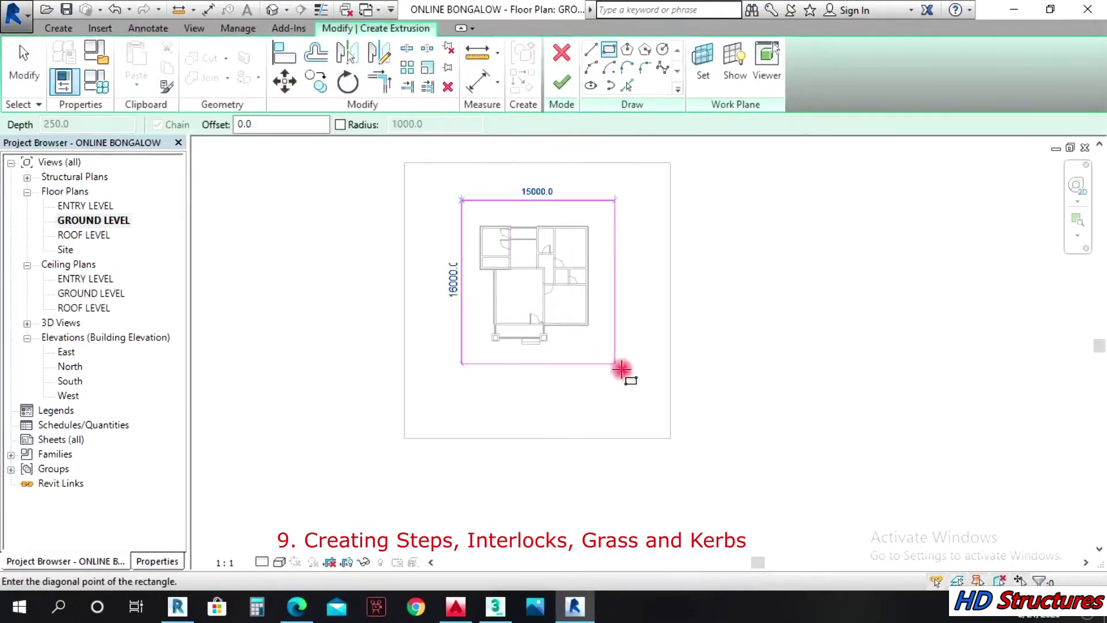
pyautogui.click(607, 367)
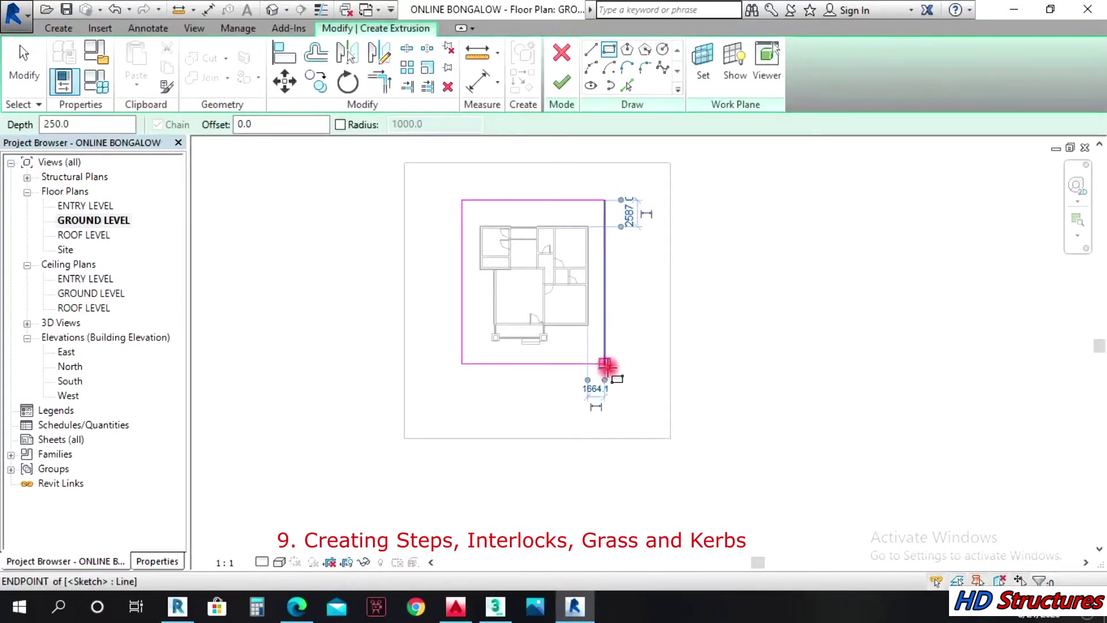
pyautogui.click(592, 51)
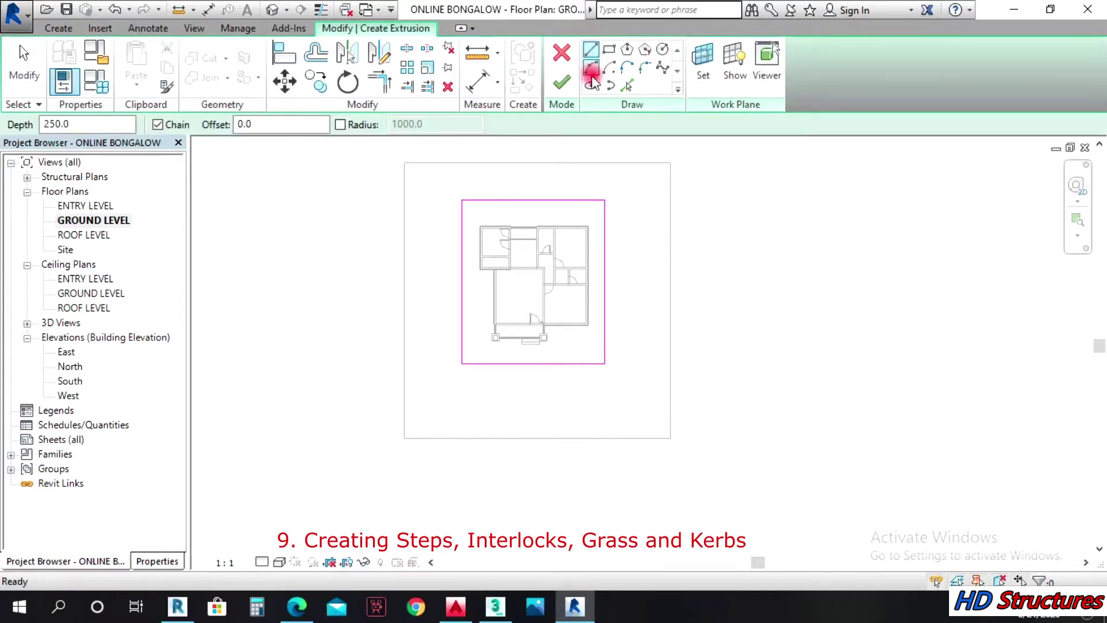
pyautogui.click(570, 367)
pyautogui.click(569, 496)
pyautogui.click(605, 497)
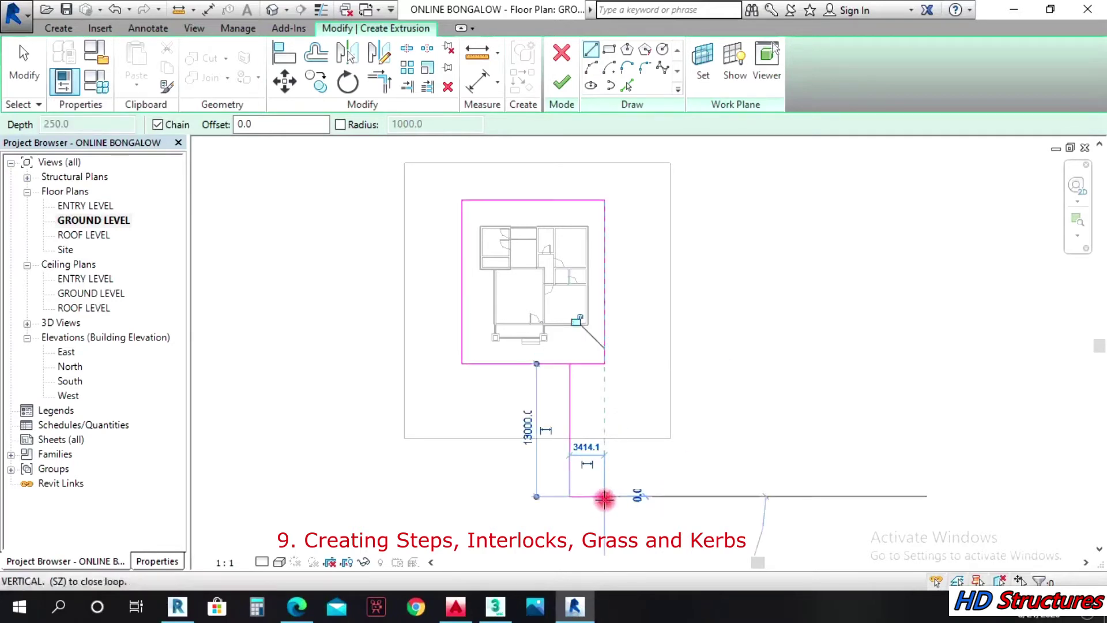
pyautogui.press('Escape')
pyautogui.press('Escape')
# Step: Join the rectangle's right edge to the driveway line and nudge the bottom edge down
pyautogui.click(379, 82)
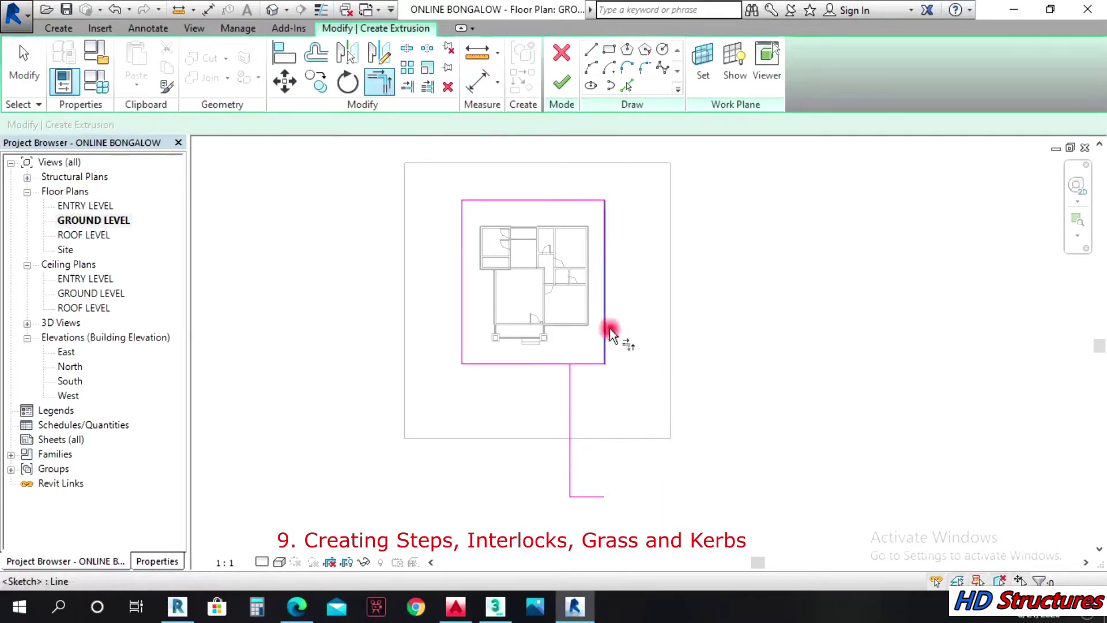
pyautogui.click(603, 496)
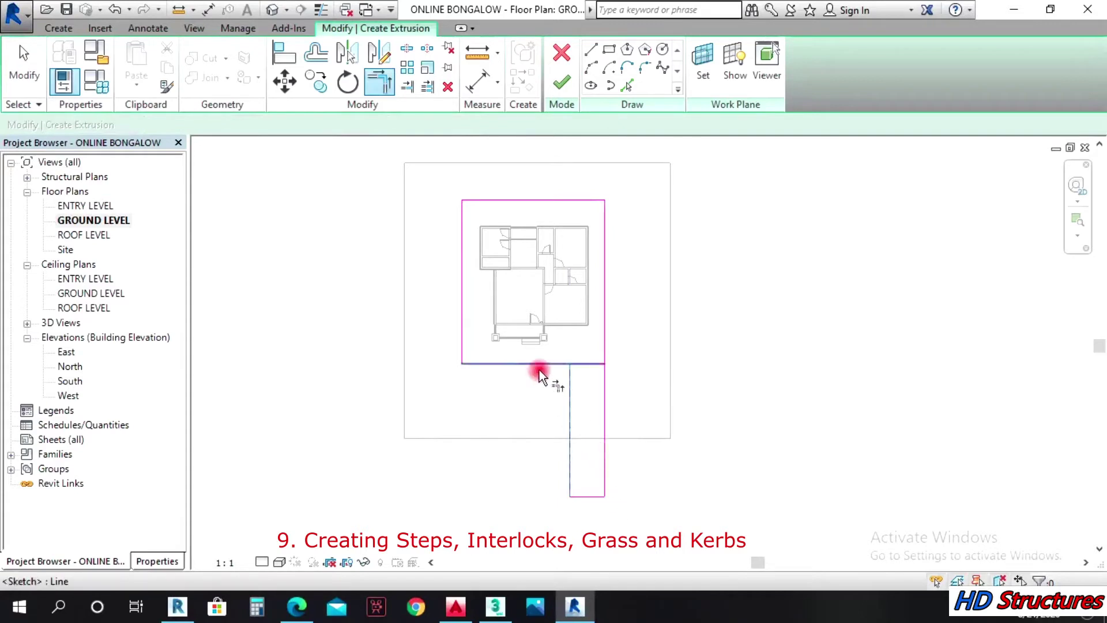
pyautogui.press('Escape')
pyautogui.click(511, 364)
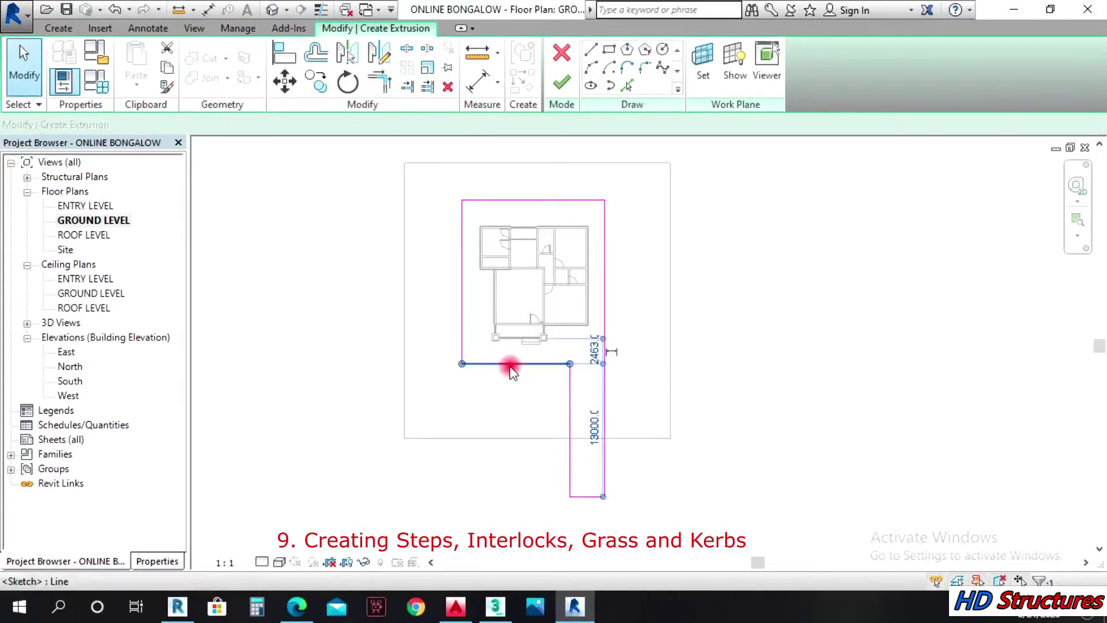
pyautogui.press('Down')
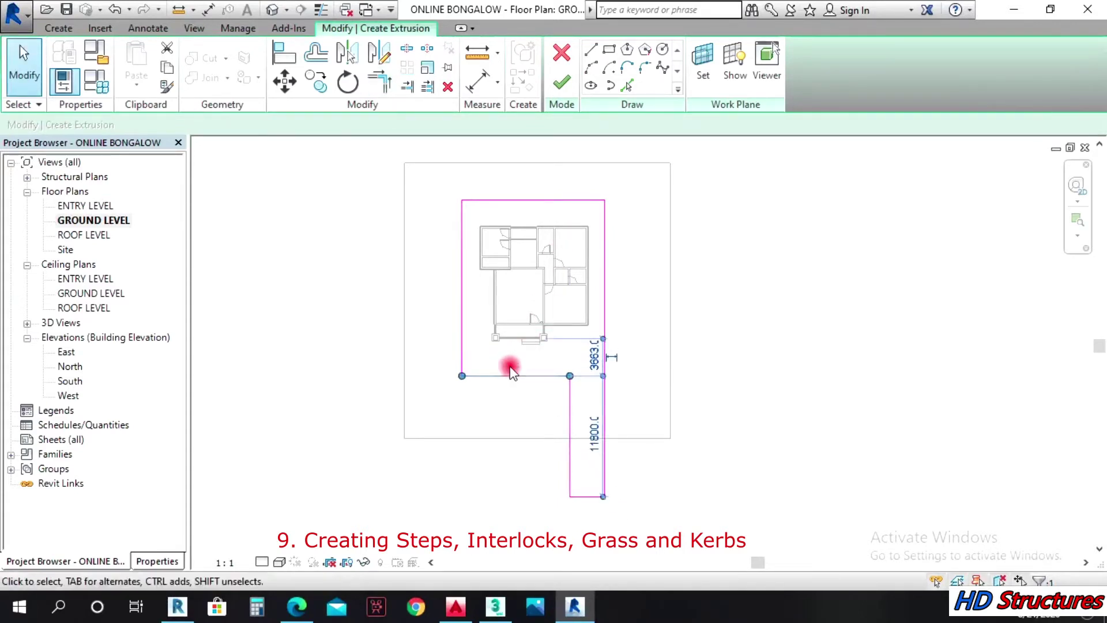
pyautogui.press('Down')
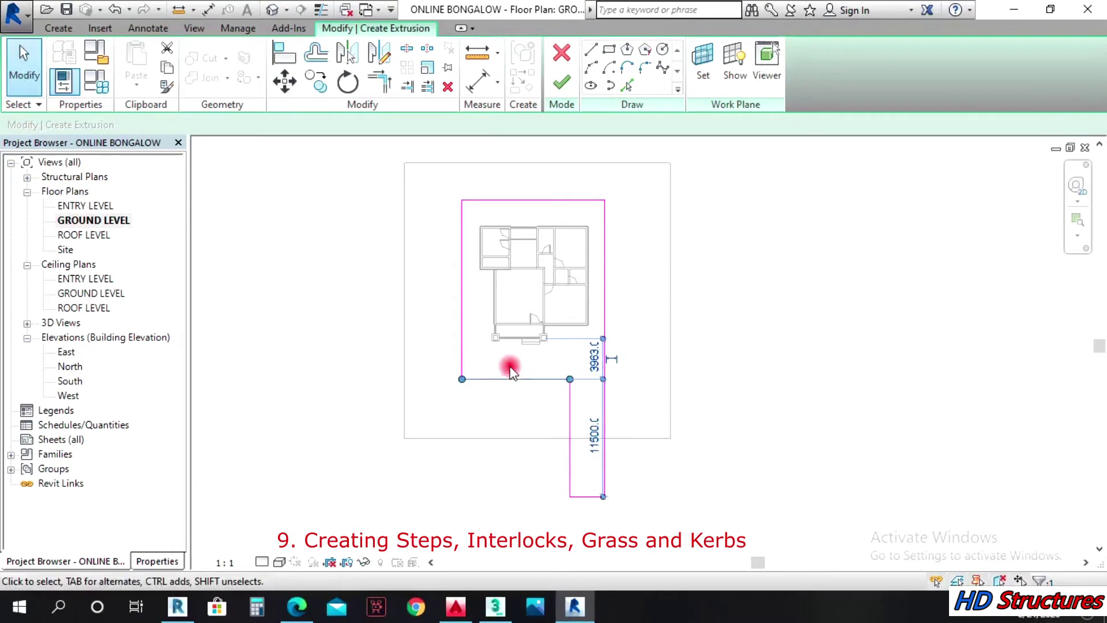
# Step: Draw a Start-End-Radius arc rounding the corner between the bottom edge and the driveway edge
pyautogui.click(592, 68)
pyautogui.scroll(3, 501, 438)
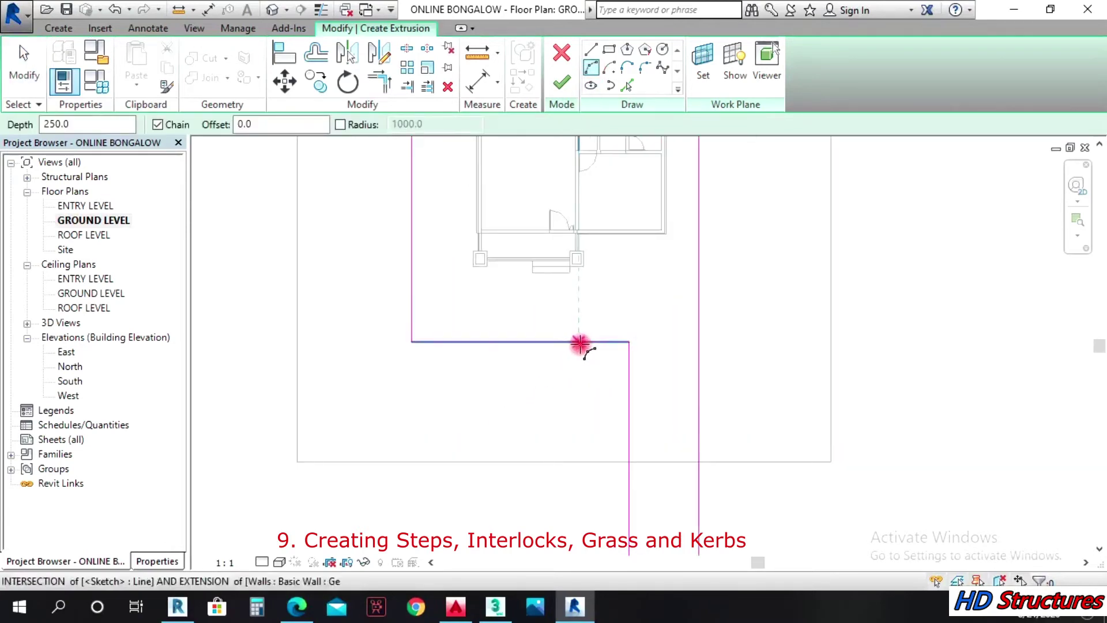
pyautogui.click(580, 344)
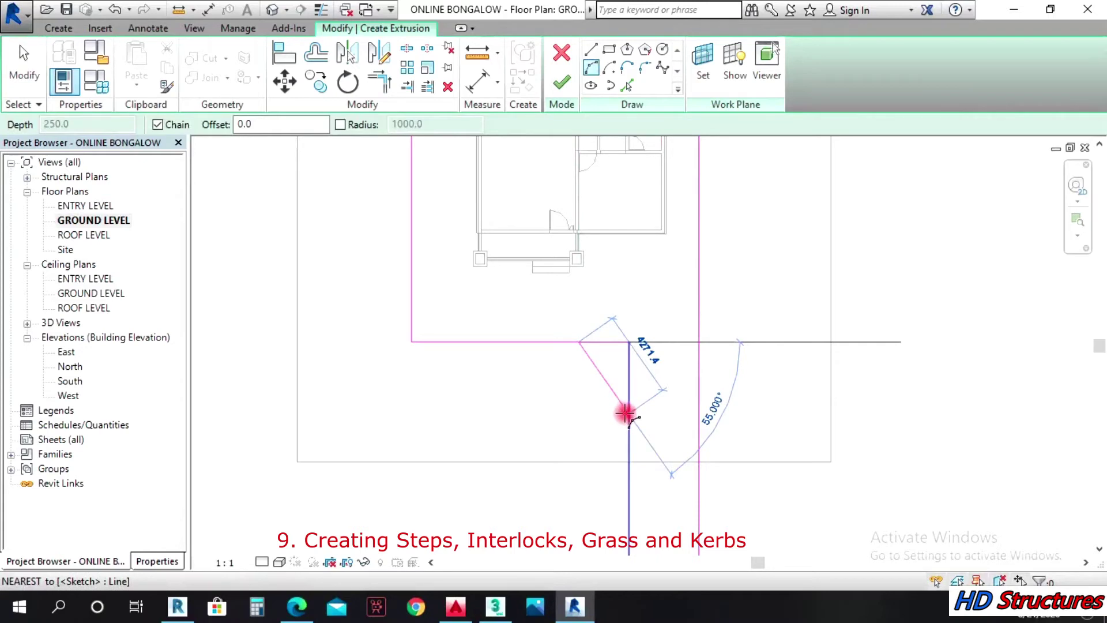
pyautogui.click(628, 414)
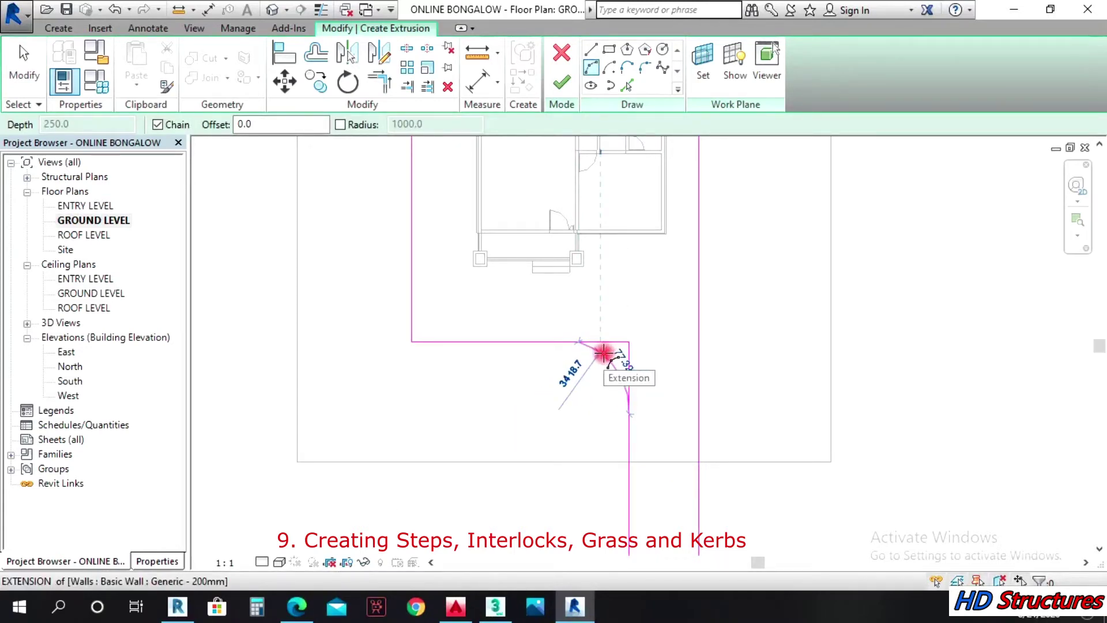
pyautogui.press('Escape')
pyautogui.click(581, 343)
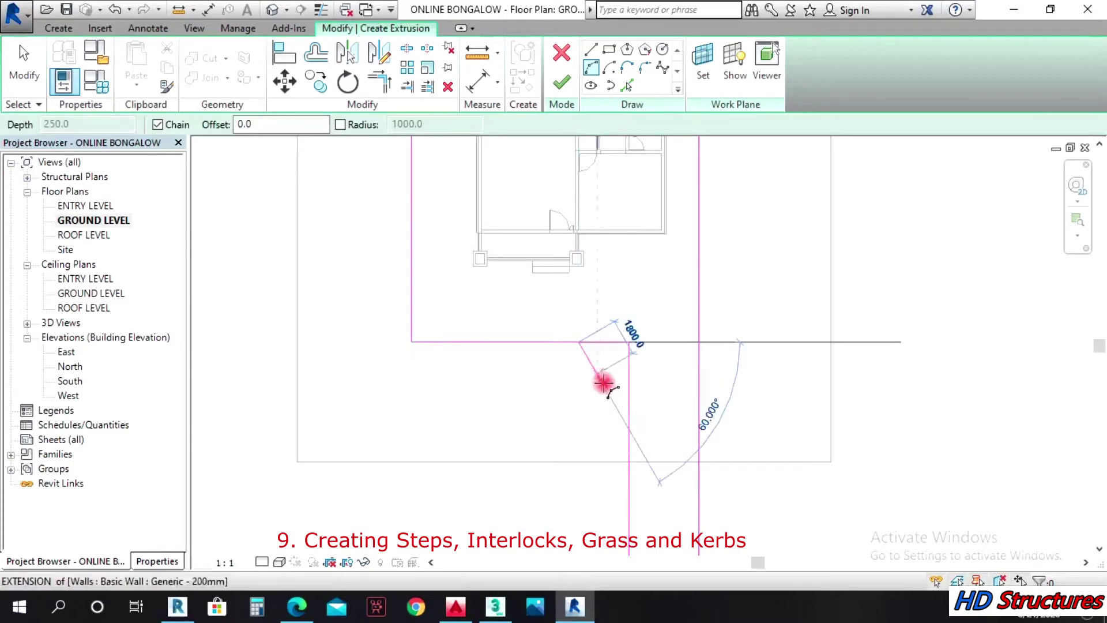
pyautogui.click(629, 428)
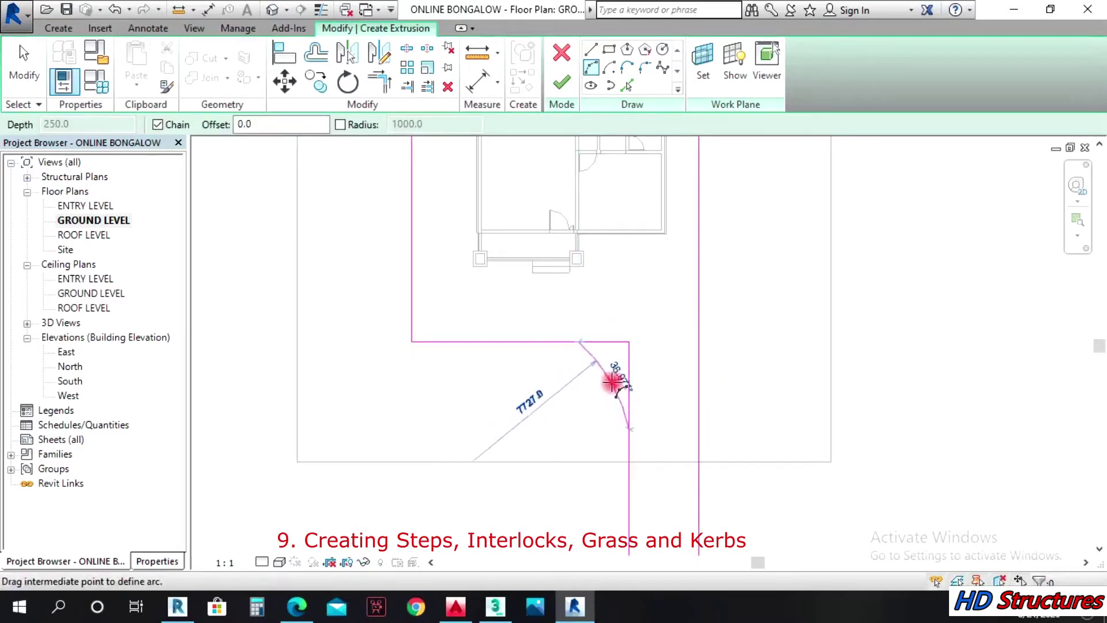
pyautogui.press('Escape')
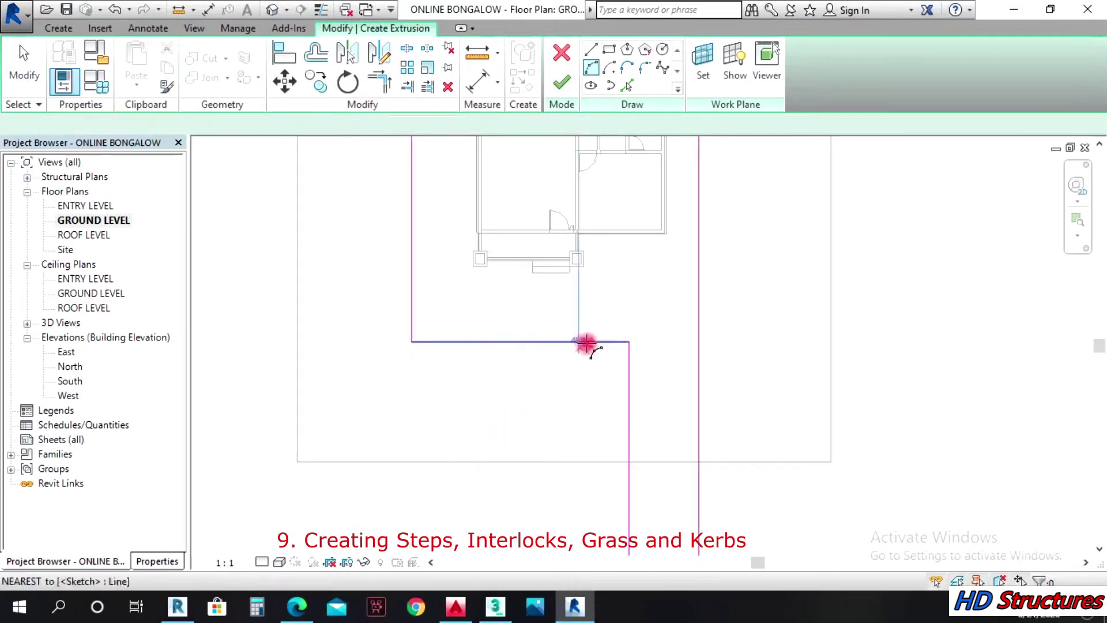
pyautogui.click(582, 343)
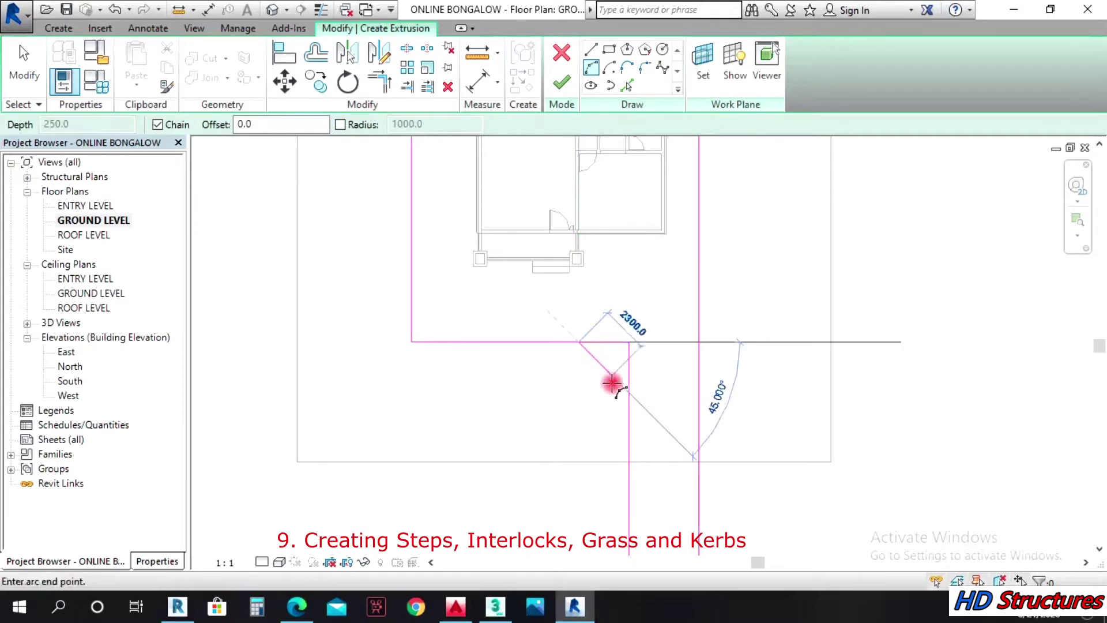
pyautogui.click(629, 412)
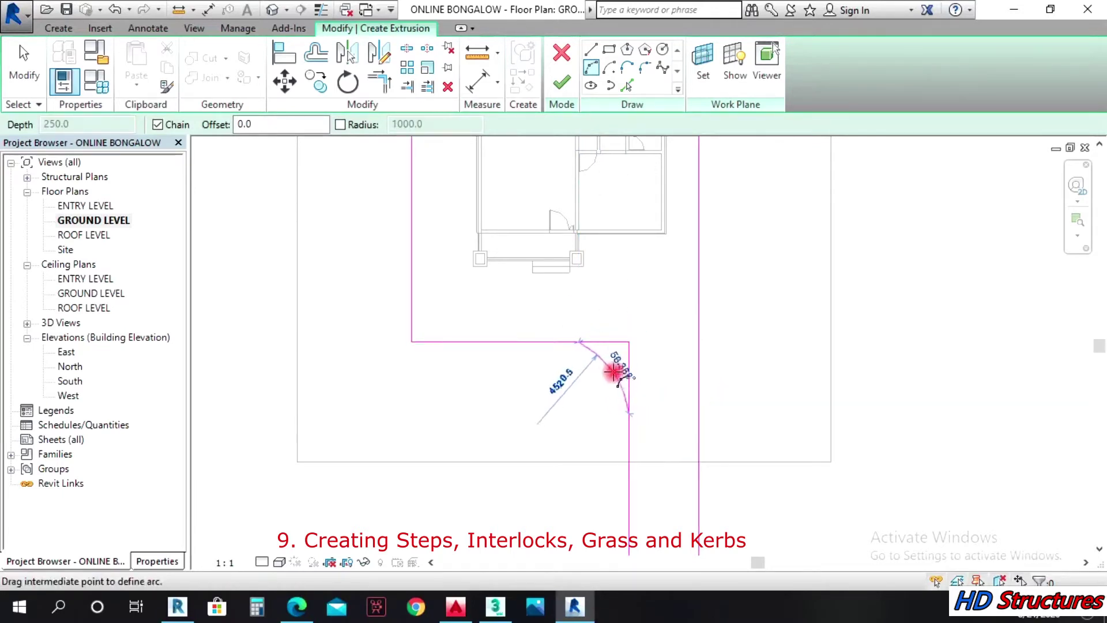
pyautogui.press('Escape')
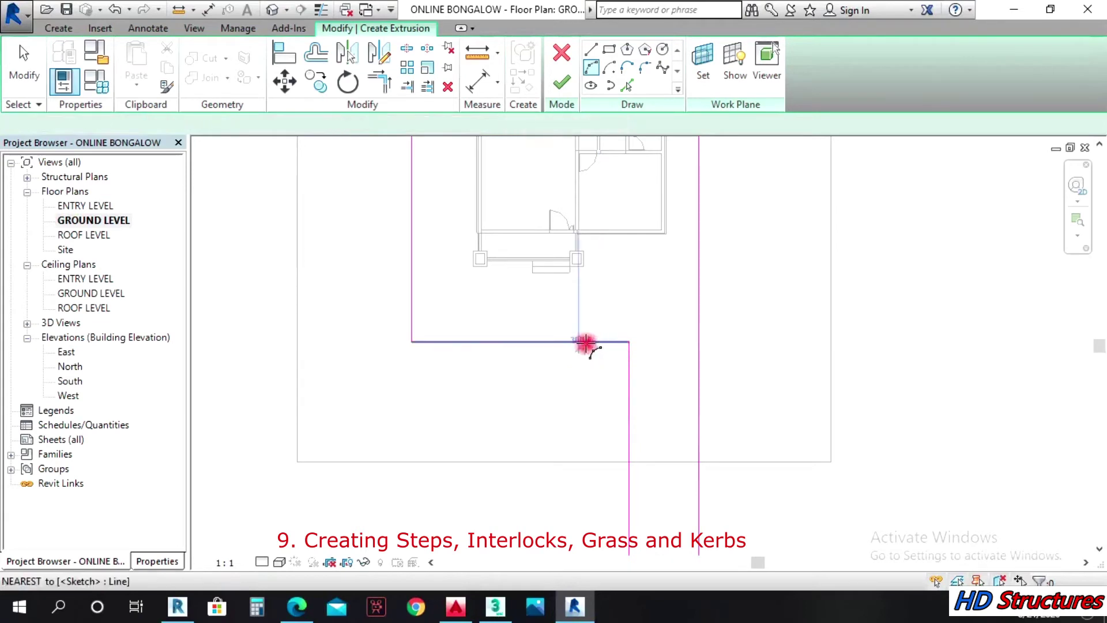
pyautogui.click(586, 343)
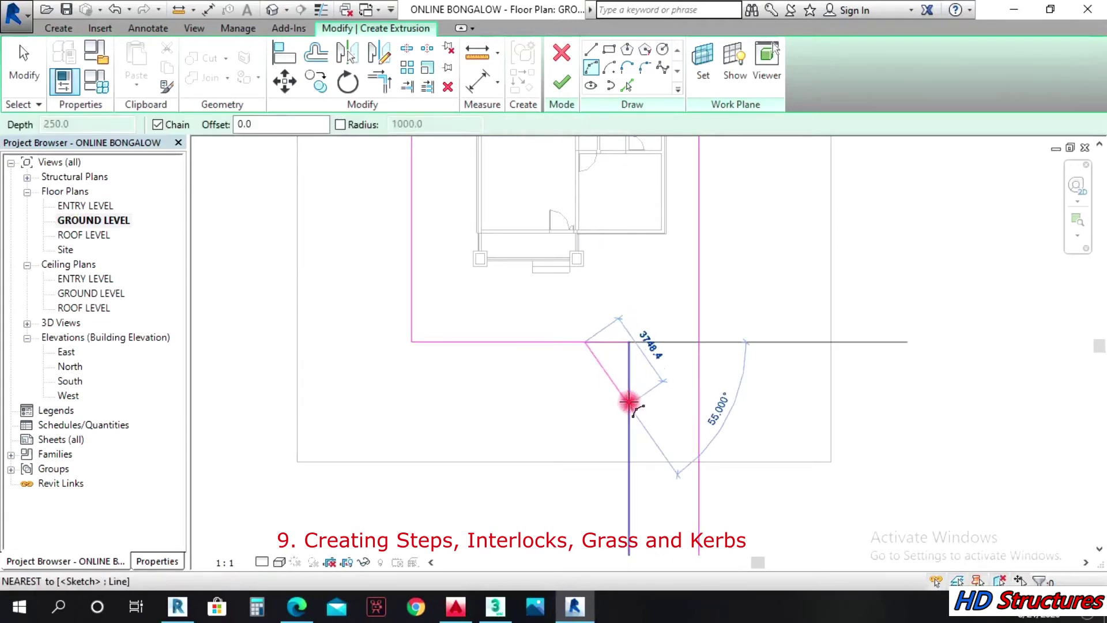
pyautogui.click(630, 402)
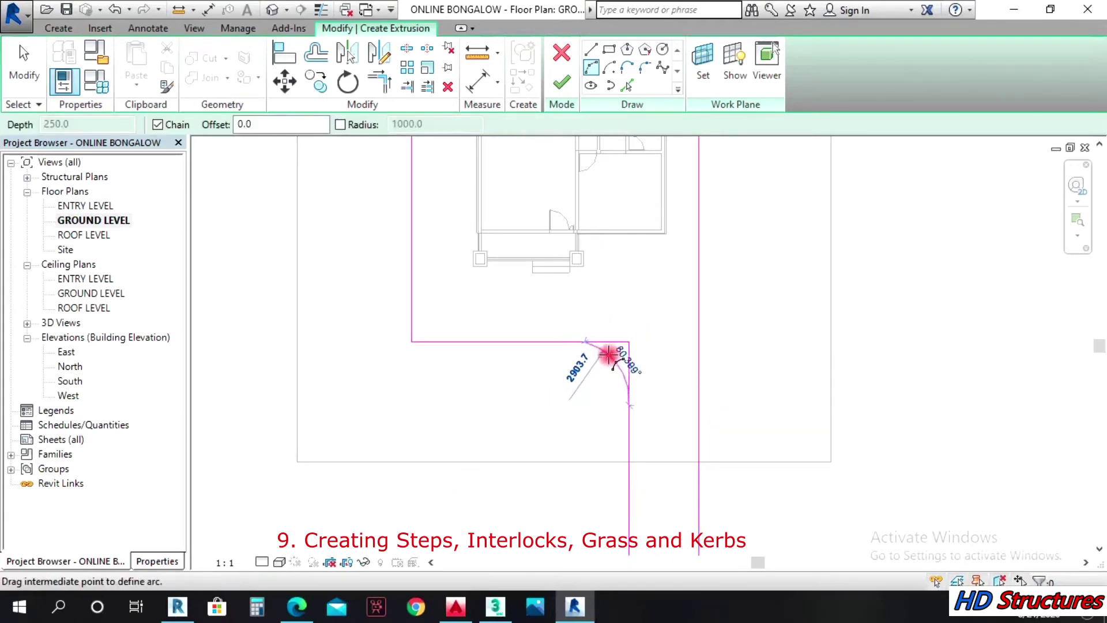
pyautogui.click(608, 354)
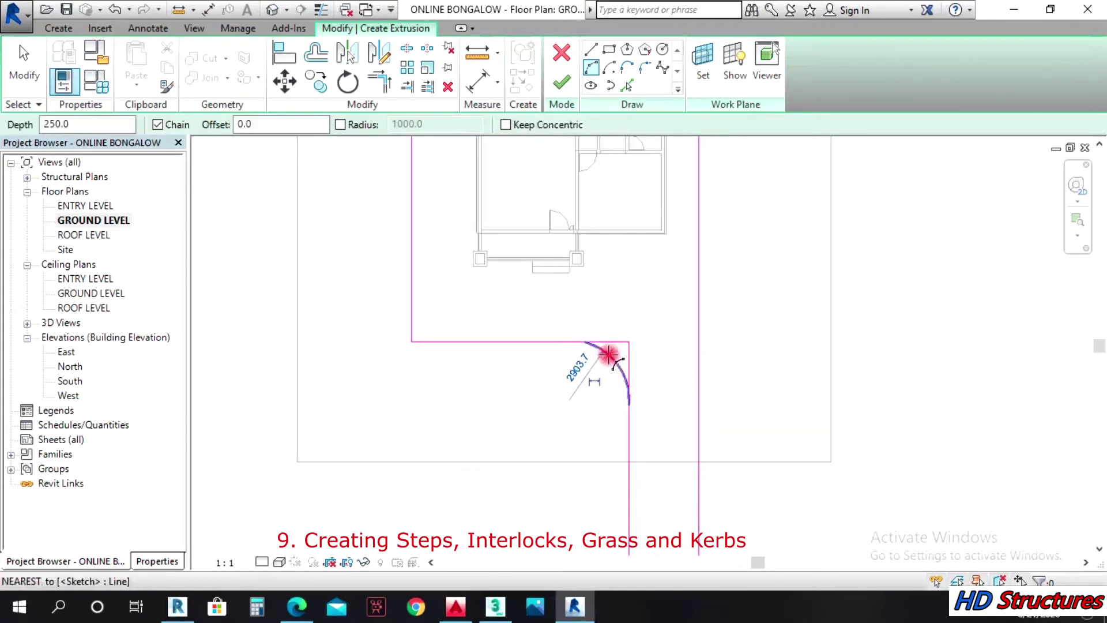
# Step: Trim the vertical and horizontal outline edges so they meet the arc
pyautogui.click(380, 81)
pyautogui.click(629, 418)
pyautogui.click(624, 372)
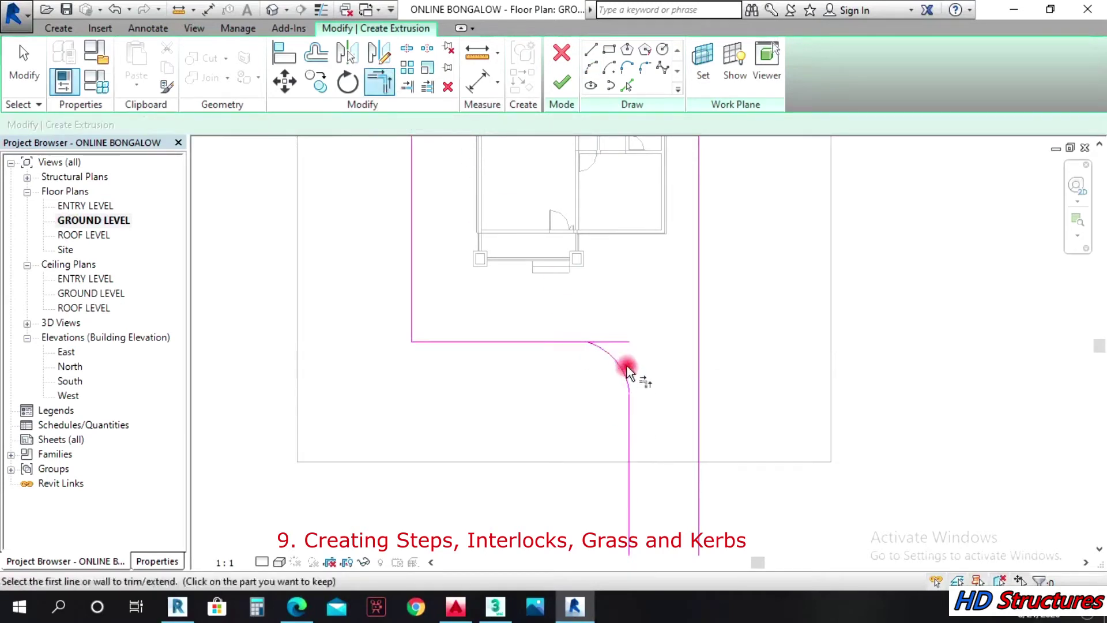
pyautogui.click(623, 372)
pyautogui.click(563, 342)
pyautogui.scroll(-3, 542, 329)
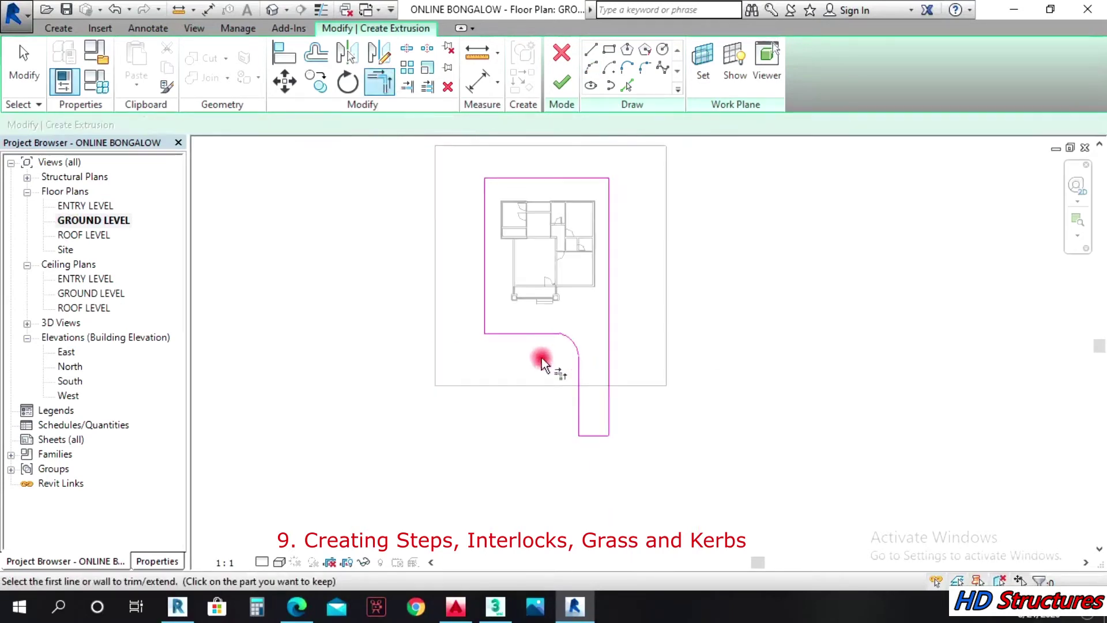
# Step: Finish the paving sketch, view it in 3D, and set the slab's depth to 2.0
pyautogui.click(560, 81)
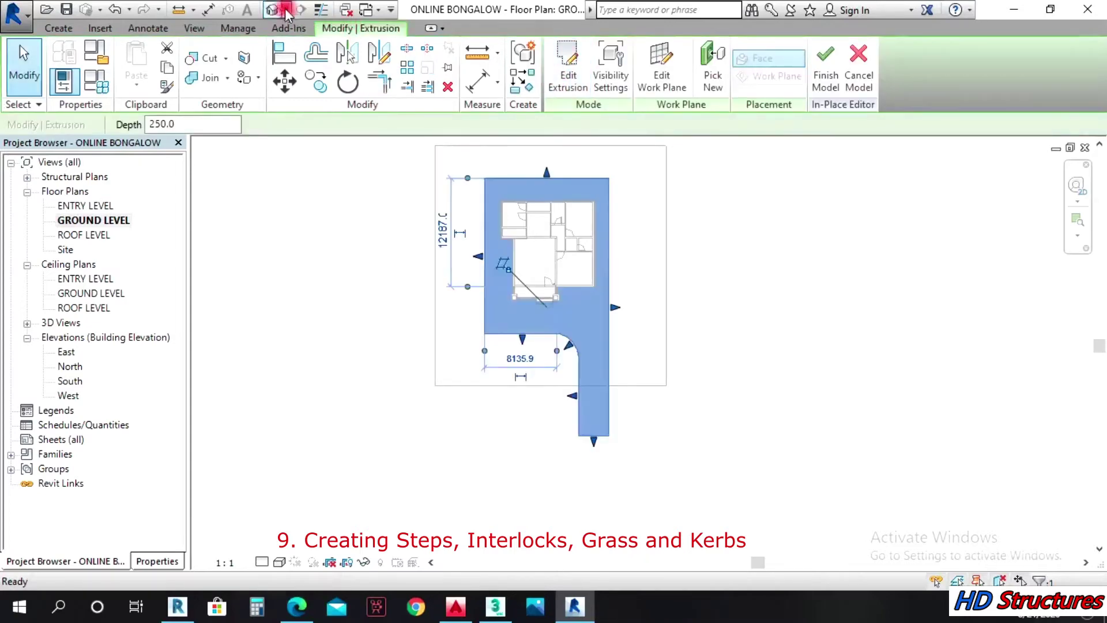
pyautogui.click(270, 9)
pyautogui.scroll(-2, 601, 288)
pyautogui.keyDown('shift'); pyautogui.moveTo(601, 288); pyautogui.dragTo(620, 368, button='middle'); pyautogui.keyUp('shift')
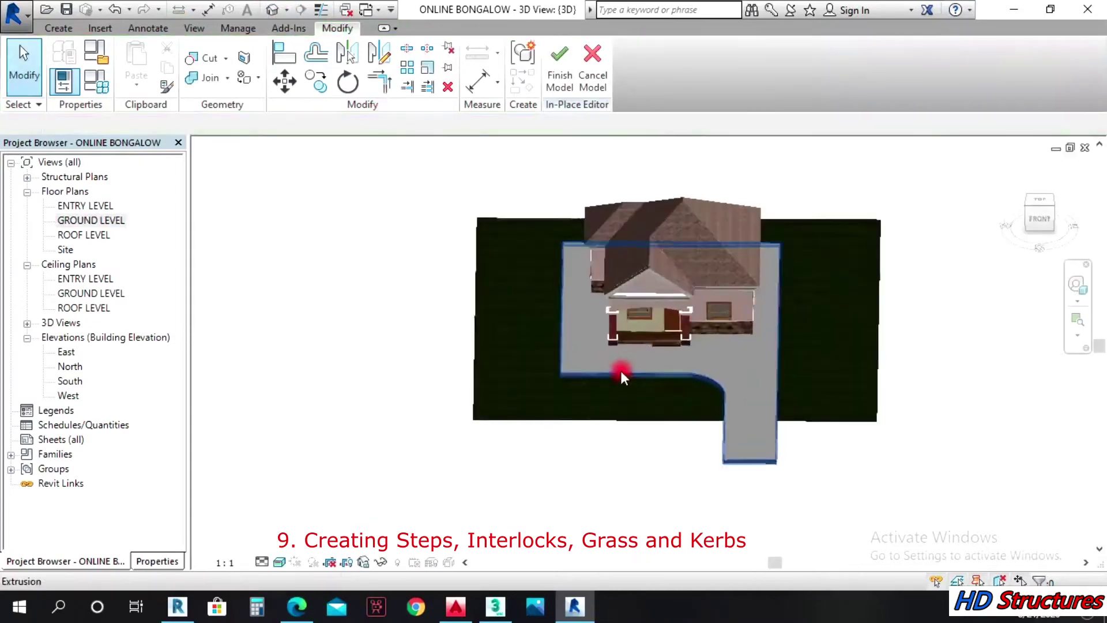
pyautogui.click(617, 371)
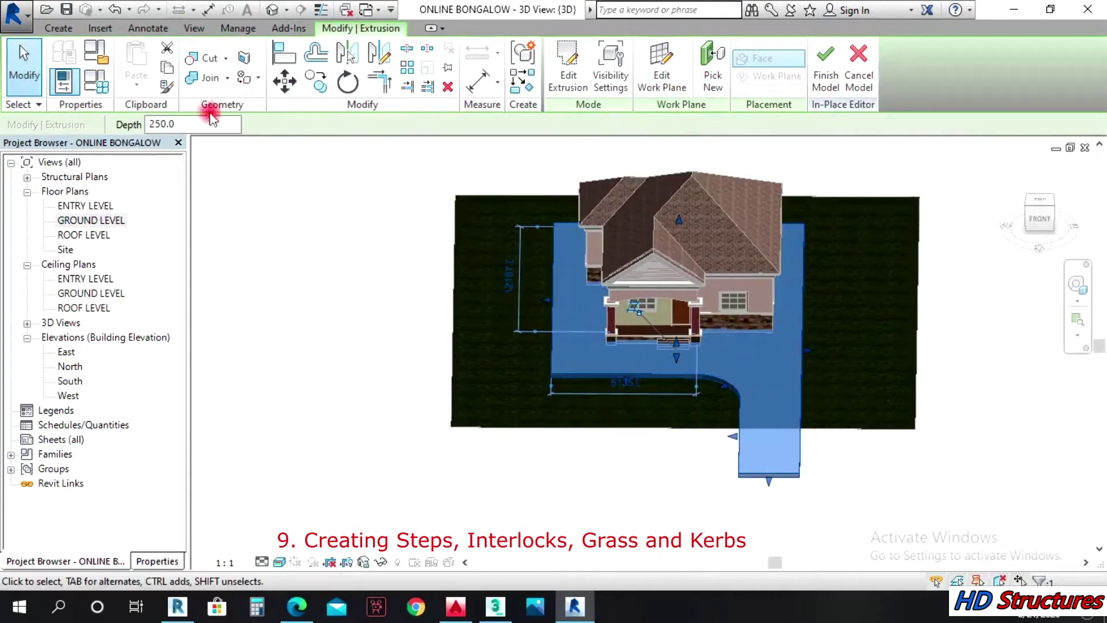
pyautogui.moveTo(210, 118); pyautogui.dragTo(136, 125)
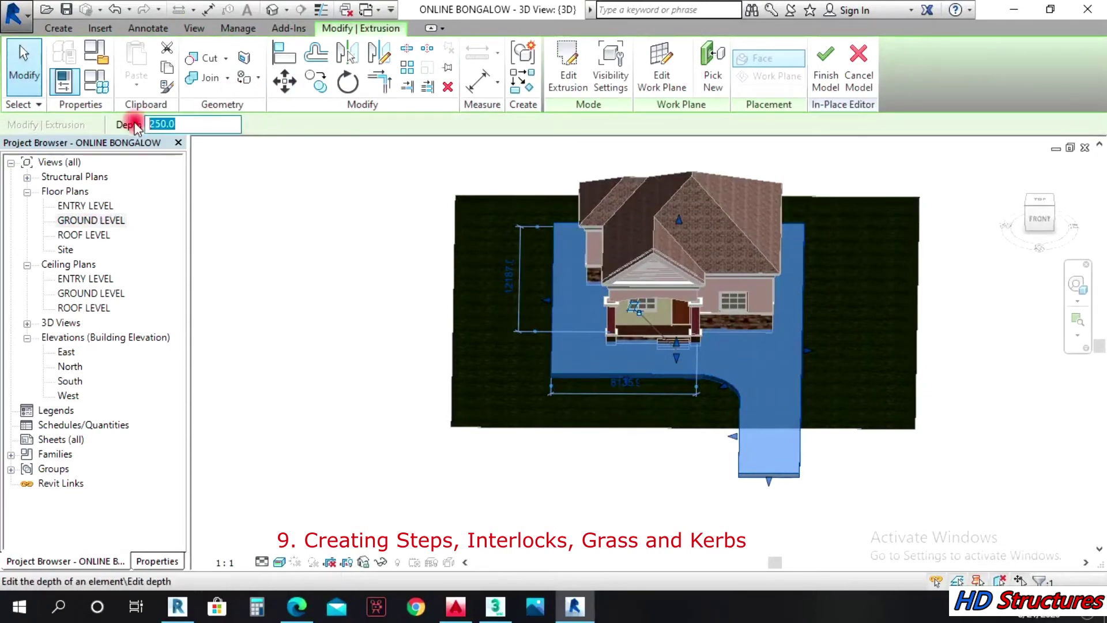
pyautogui.click(498, 319)
# Step: Reselect the paving slab and browse for its material in Properties
pyautogui.click(610, 378)
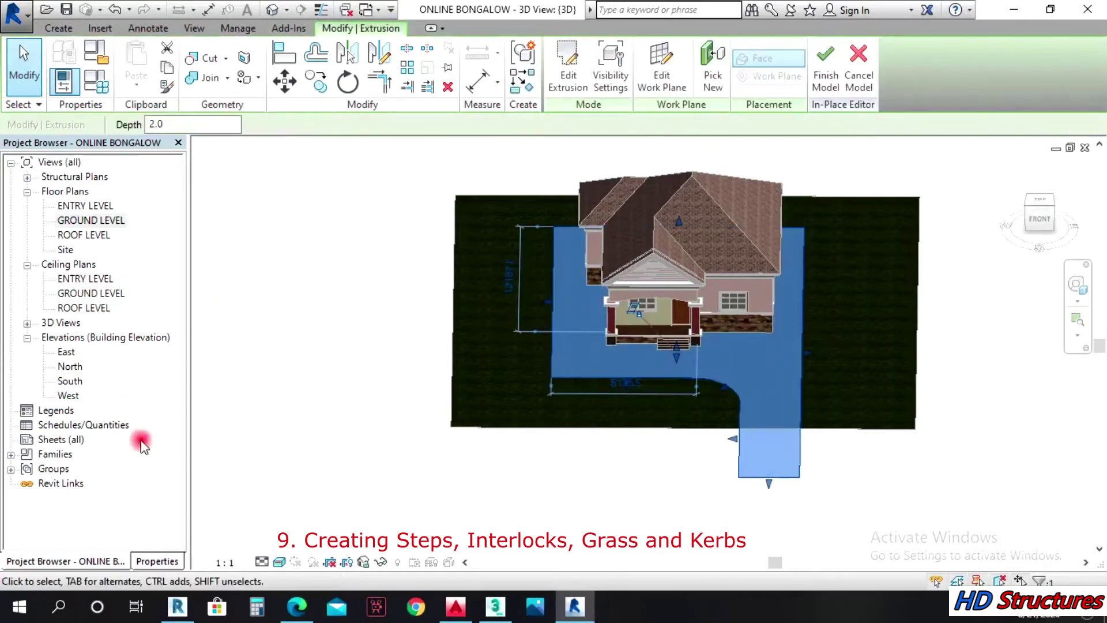
pyautogui.click(175, 562)
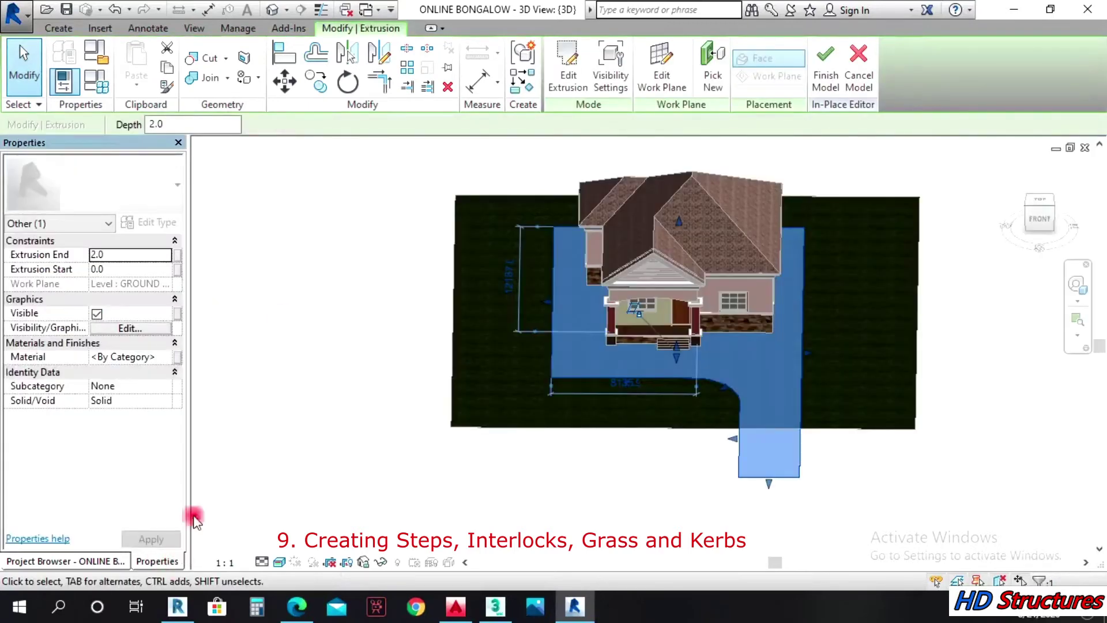
pyautogui.click(168, 358)
pyautogui.click(169, 358)
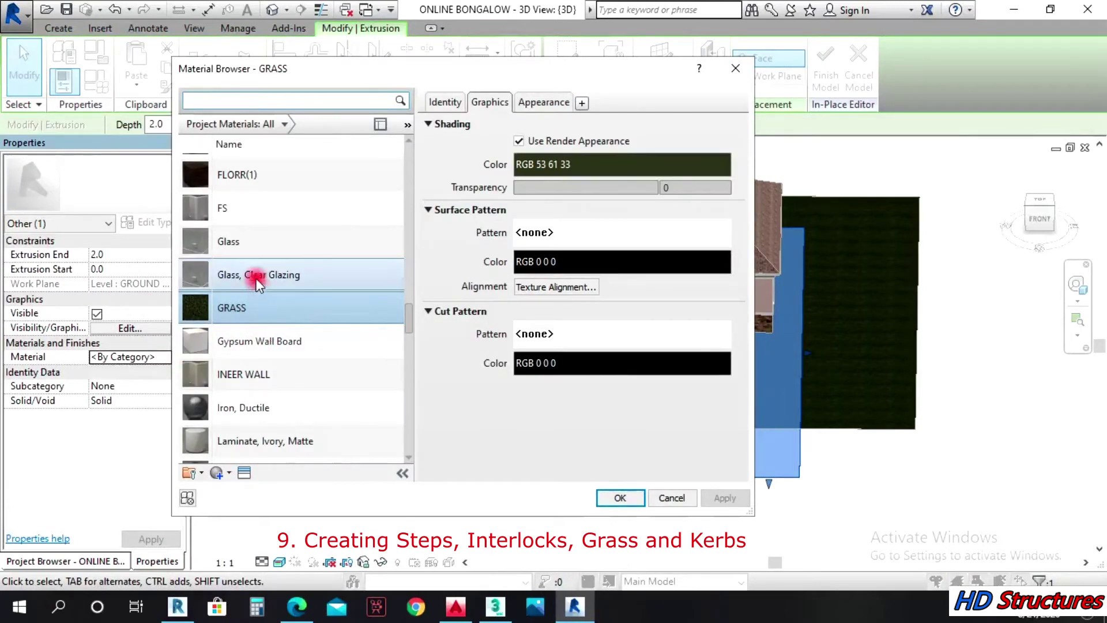
# Step: Duplicate the INEER WALL material, typing 'IN' for the copy's name
pyautogui.click(244, 374)
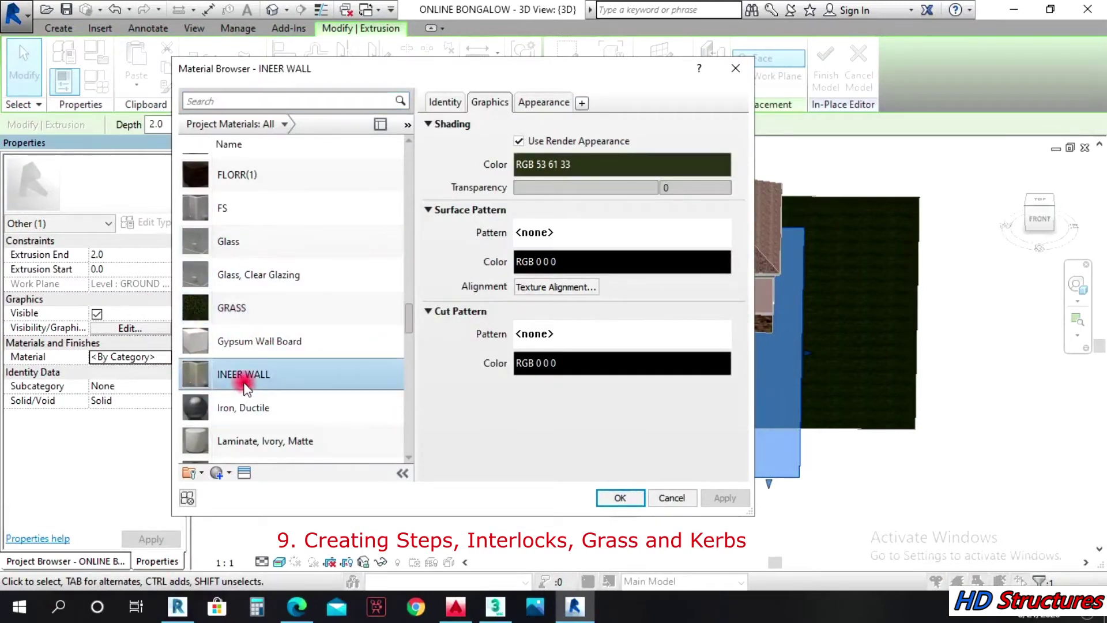
pyautogui.rightClick(248, 381)
pyautogui.click(278, 411)
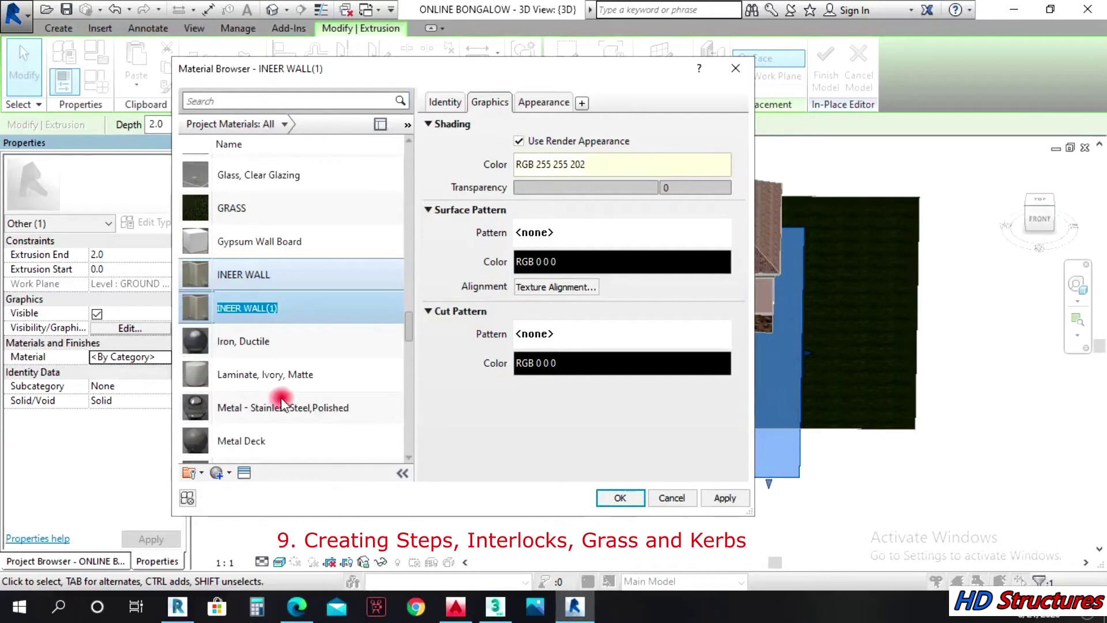
pyautogui.write('INTERLOCKS')
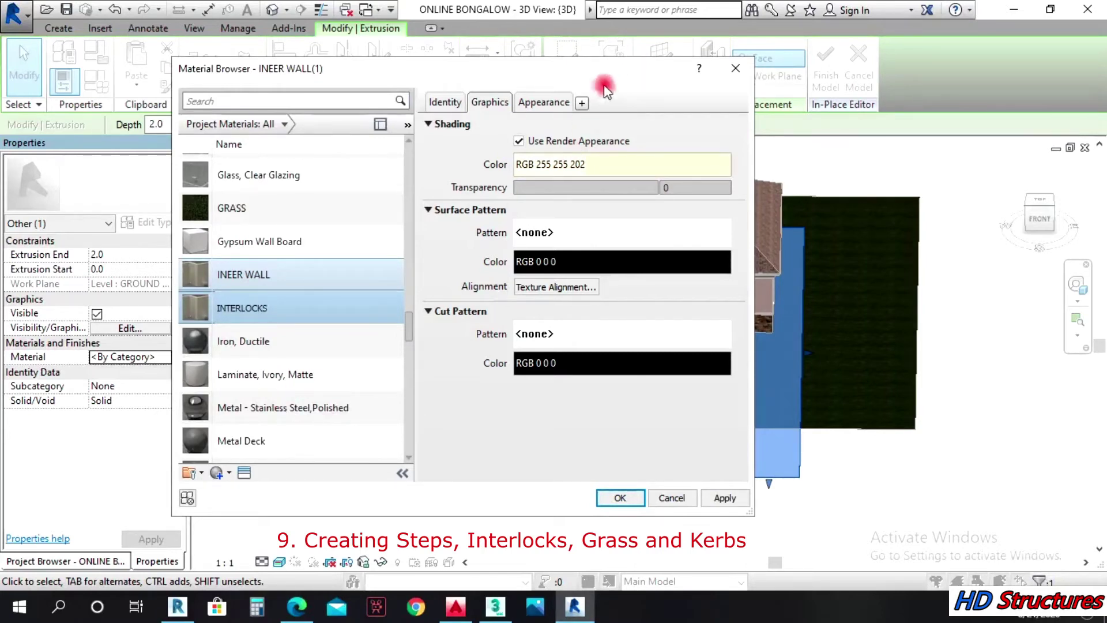
# Step: Replace the new material's appearance with Cobble Stone - Interlocking from the Appearance Library
pyautogui.click(545, 102)
pyautogui.click(735, 125)
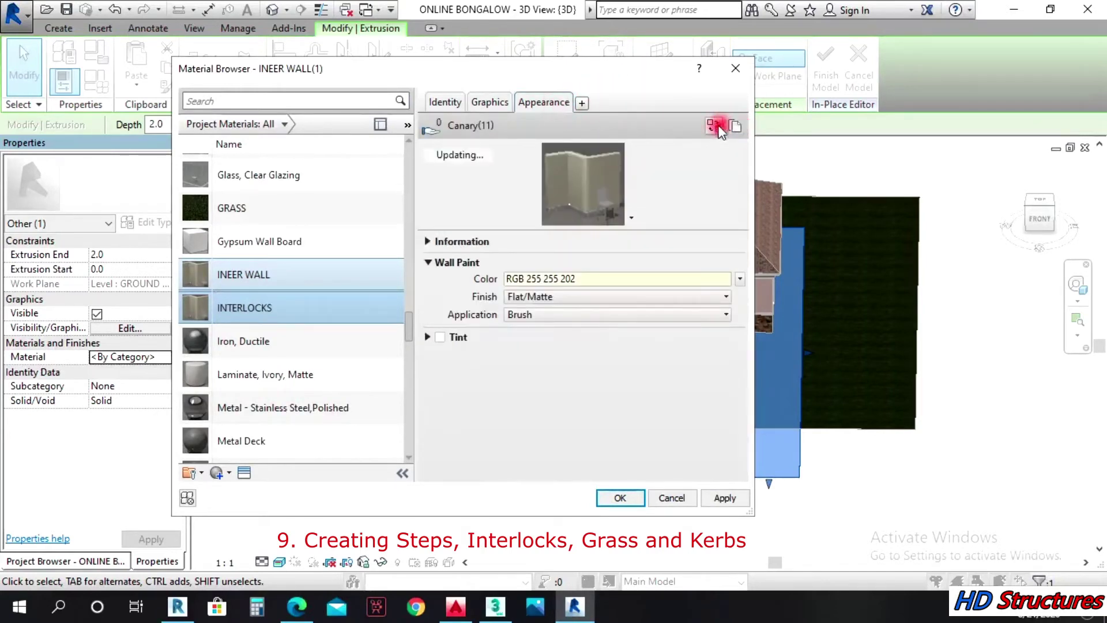
pyautogui.click(495, 103)
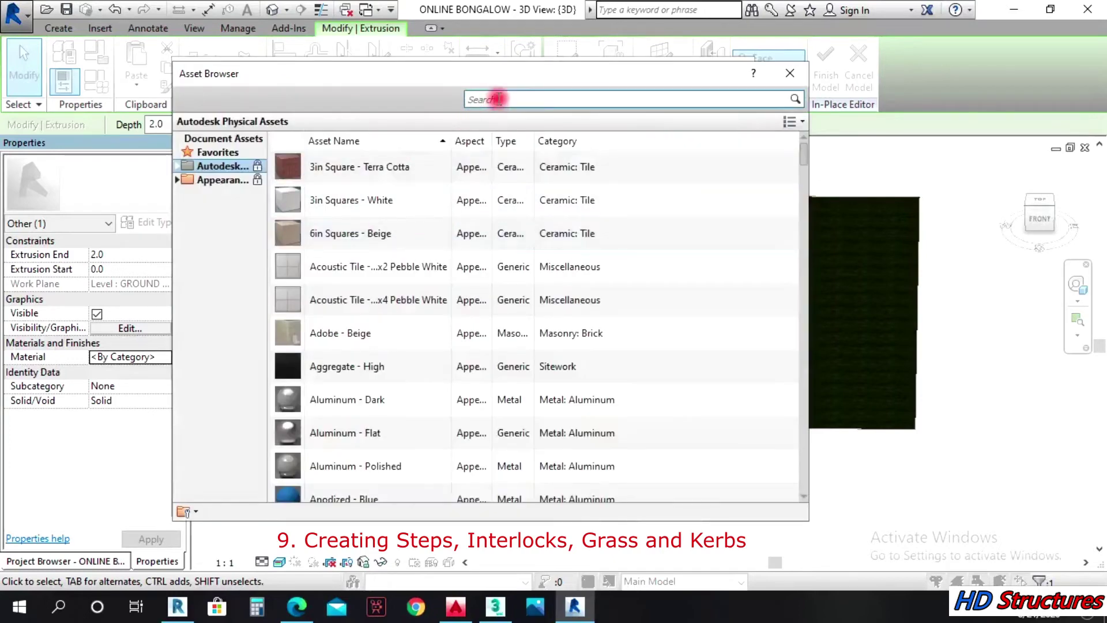
pyautogui.click(215, 179)
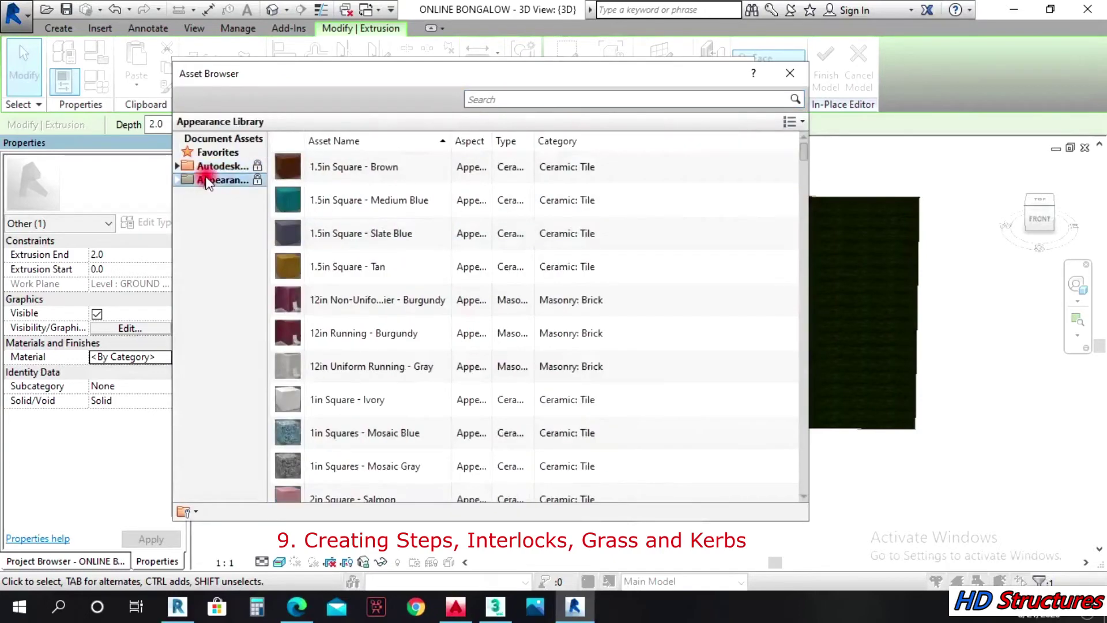
pyautogui.click(494, 100)
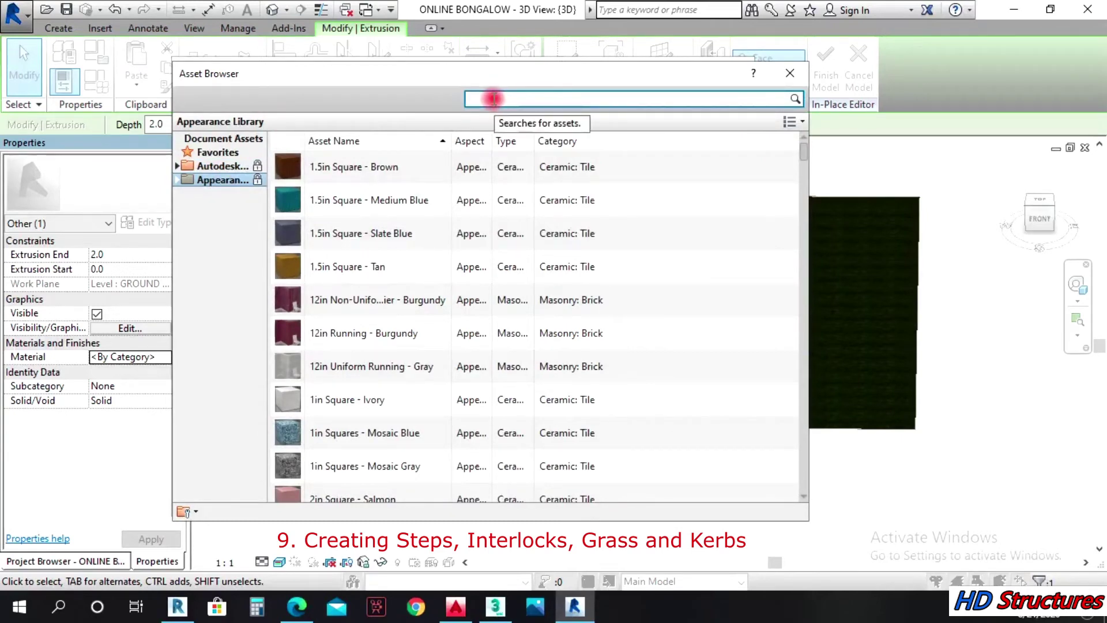
pyautogui.write('INTERL')
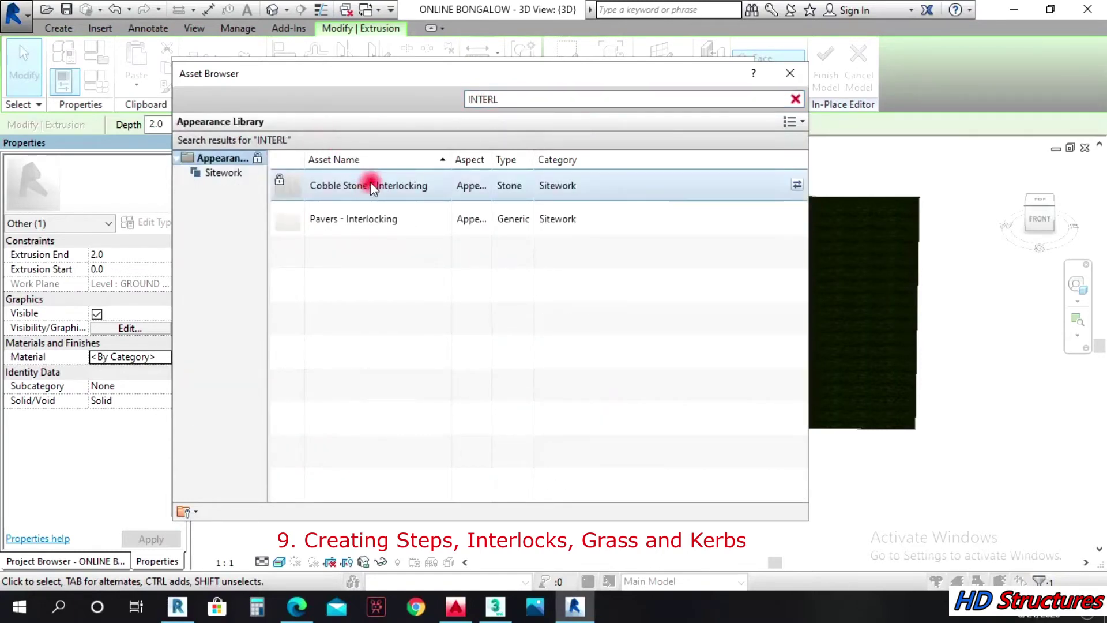
pyautogui.doubleClick(489, 185)
pyautogui.click(791, 73)
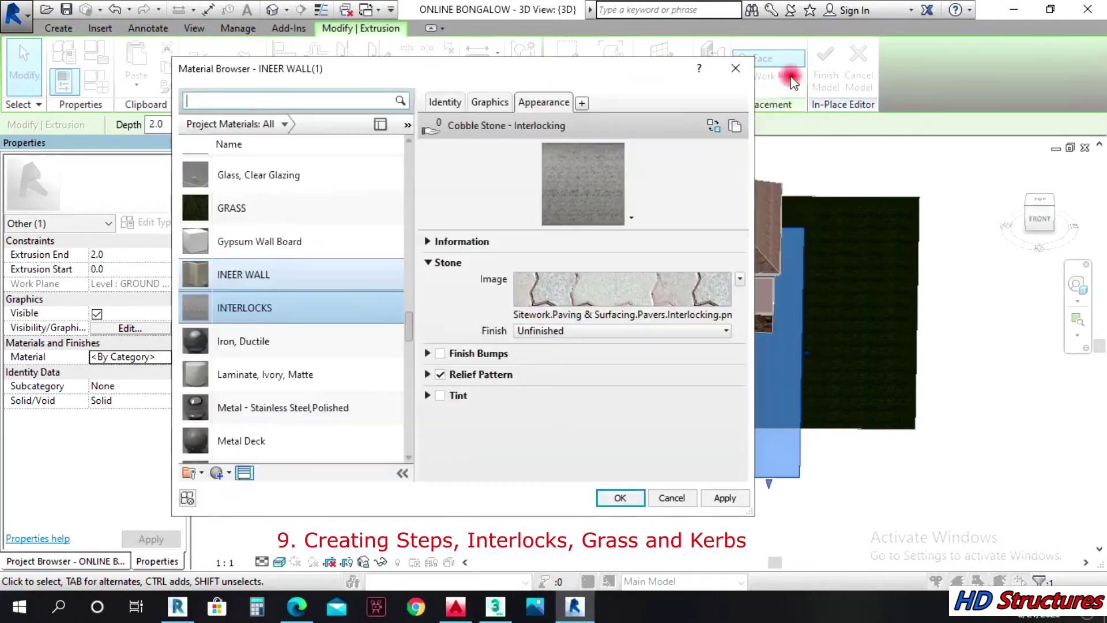
# Step: Scale the paver texture to a 500 mm sample size, then accept the material and deselect
pyautogui.click(620, 283)
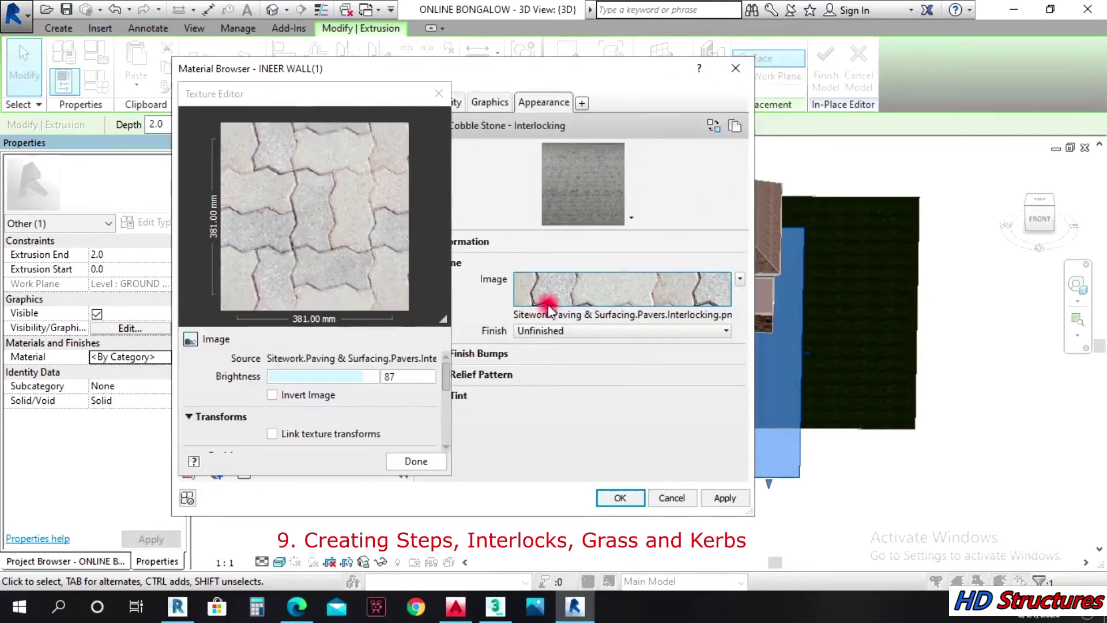
pyautogui.moveTo(449, 376); pyautogui.dragTo(447, 427)
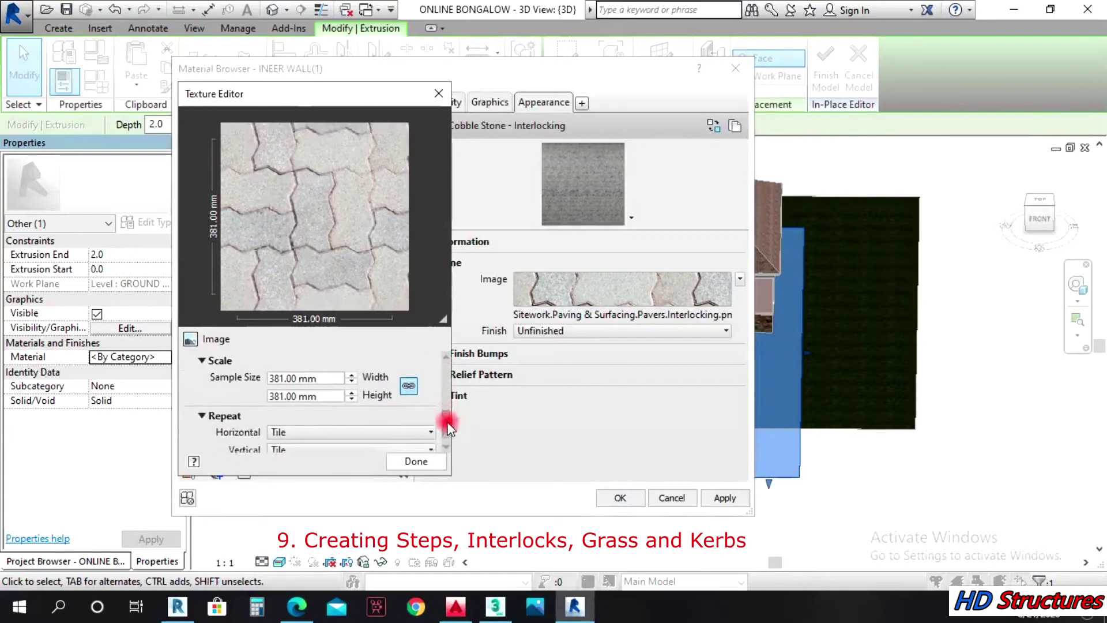
pyautogui.click(318, 385)
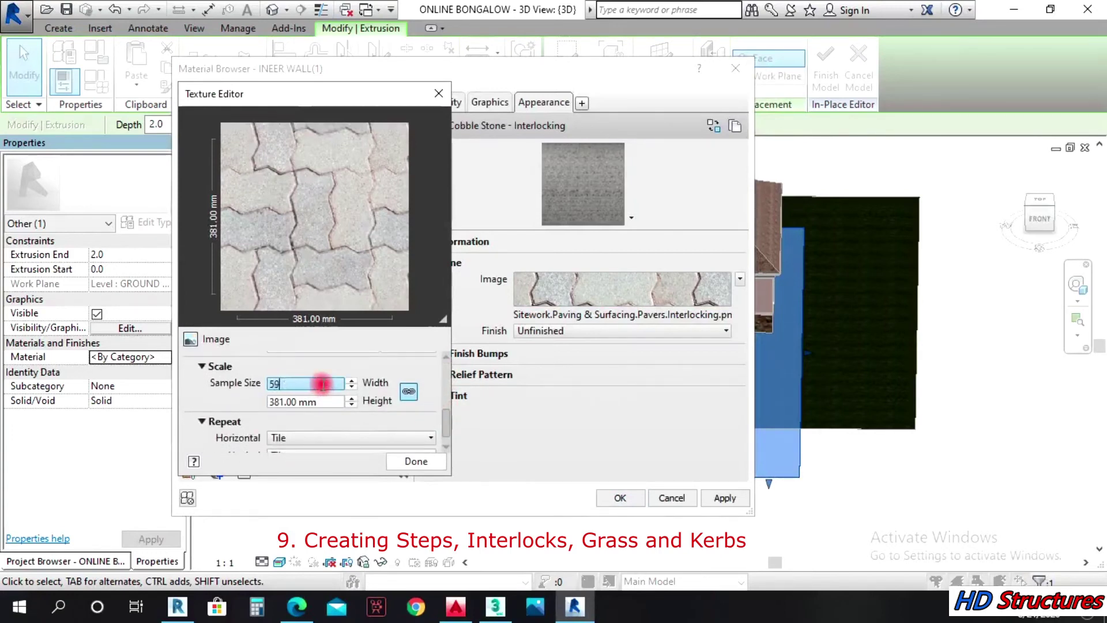
pyautogui.write('500')
pyautogui.click(331, 402)
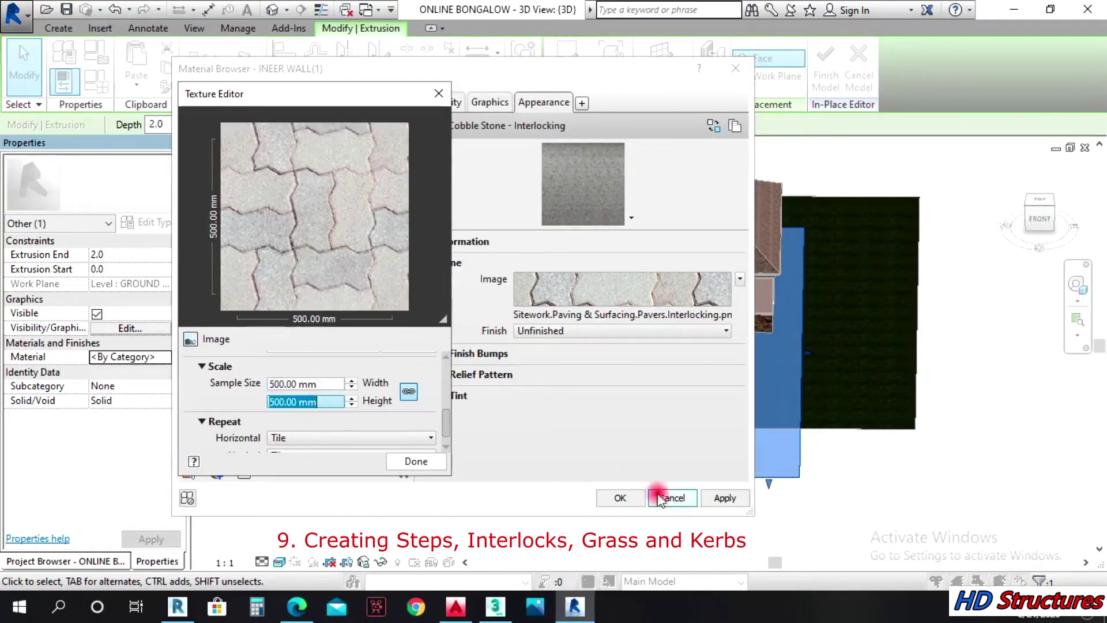
pyautogui.click(701, 499)
pyautogui.click(621, 497)
pyautogui.click(638, 484)
pyautogui.scroll(5, 756, 375)
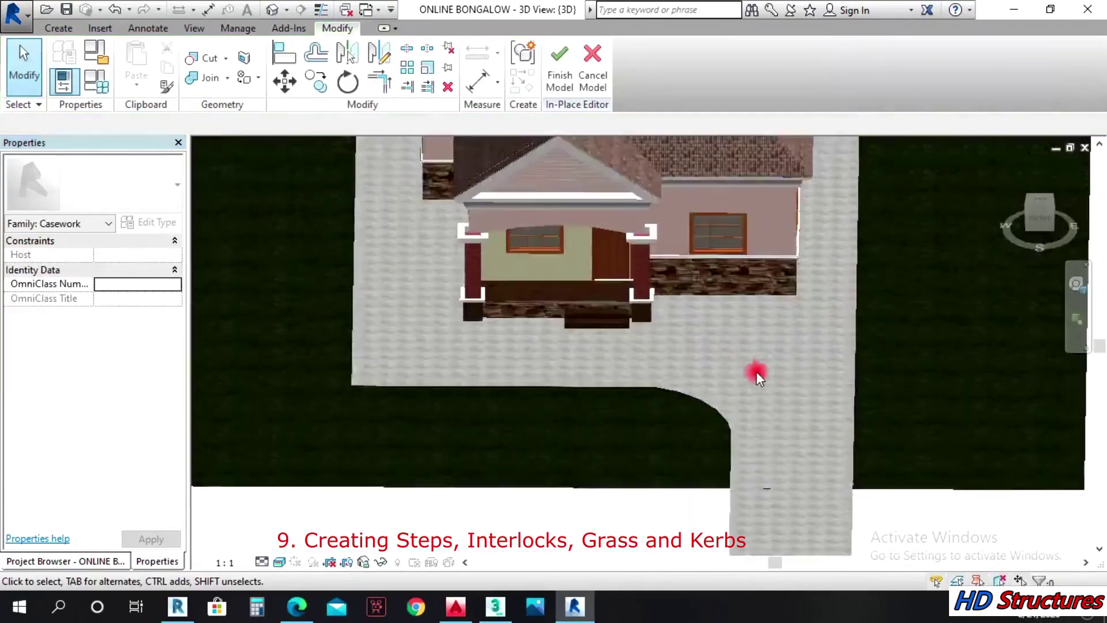
pyautogui.scroll(8, 759, 364)
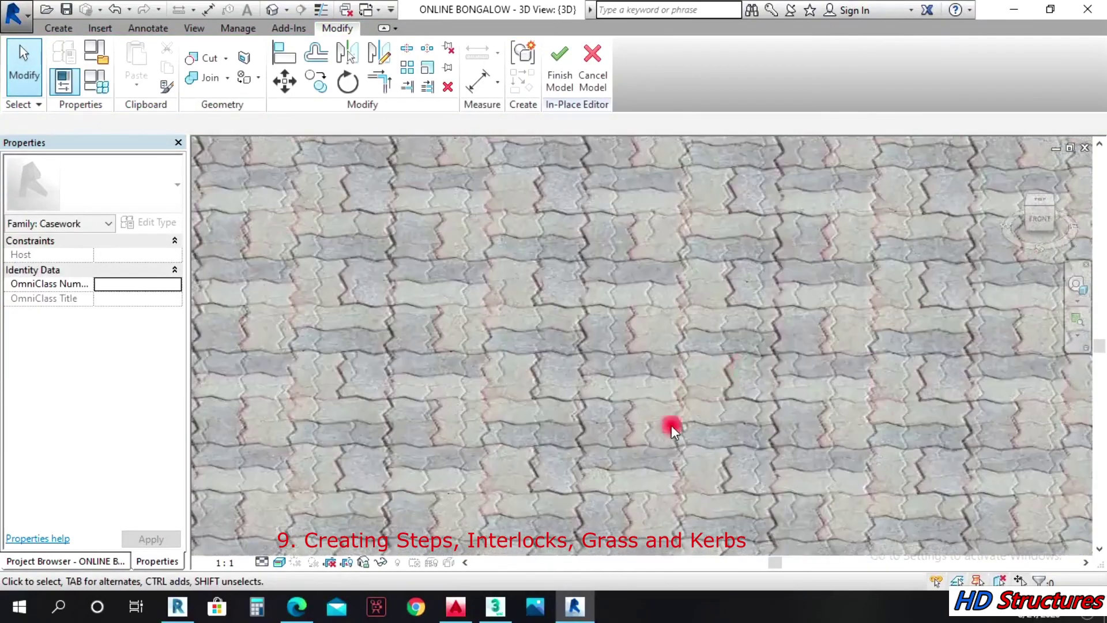
pyautogui.scroll(-10, 671, 424)
pyautogui.click(1076, 283)
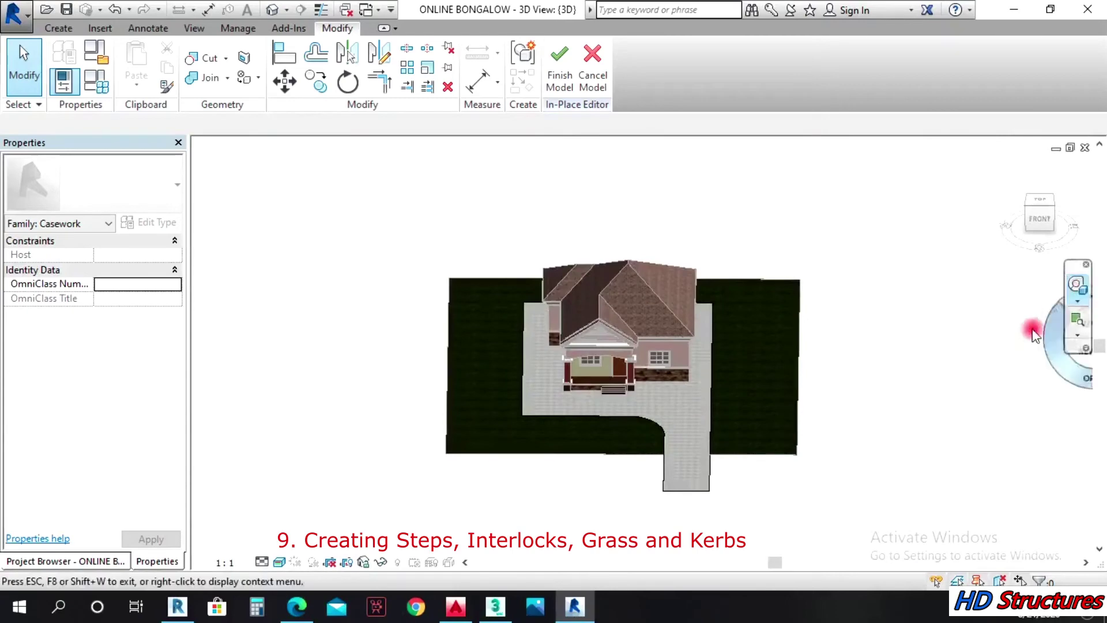
pyautogui.moveTo(1032, 333); pyautogui.dragTo(573, 427)
pyautogui.scroll(5, 541, 430)
pyautogui.scroll(-4, 540, 430)
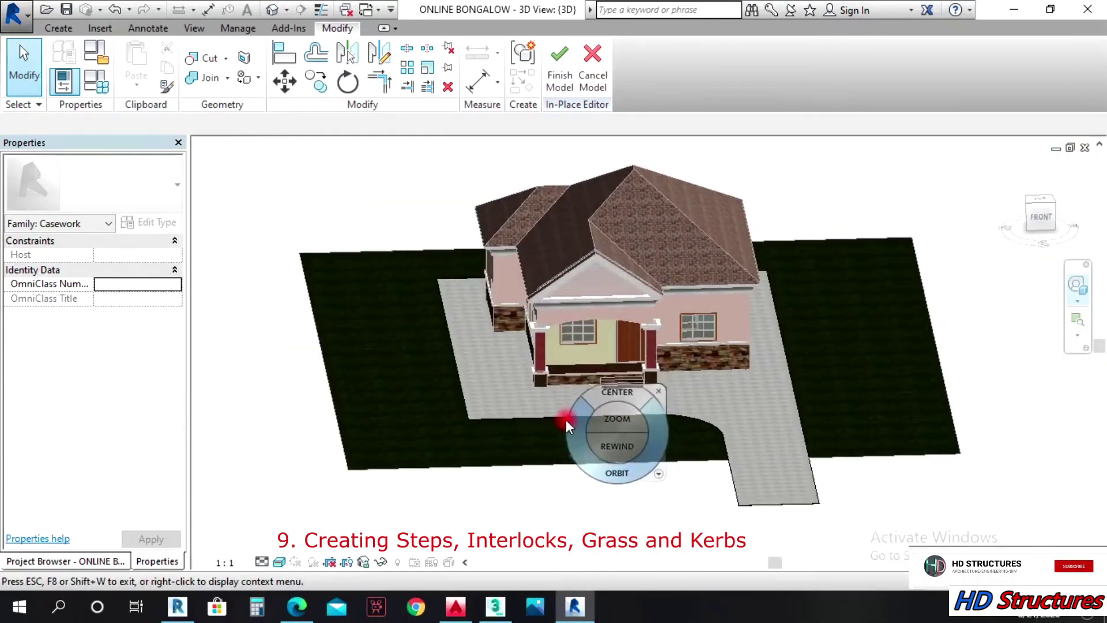
pyautogui.click(556, 75)
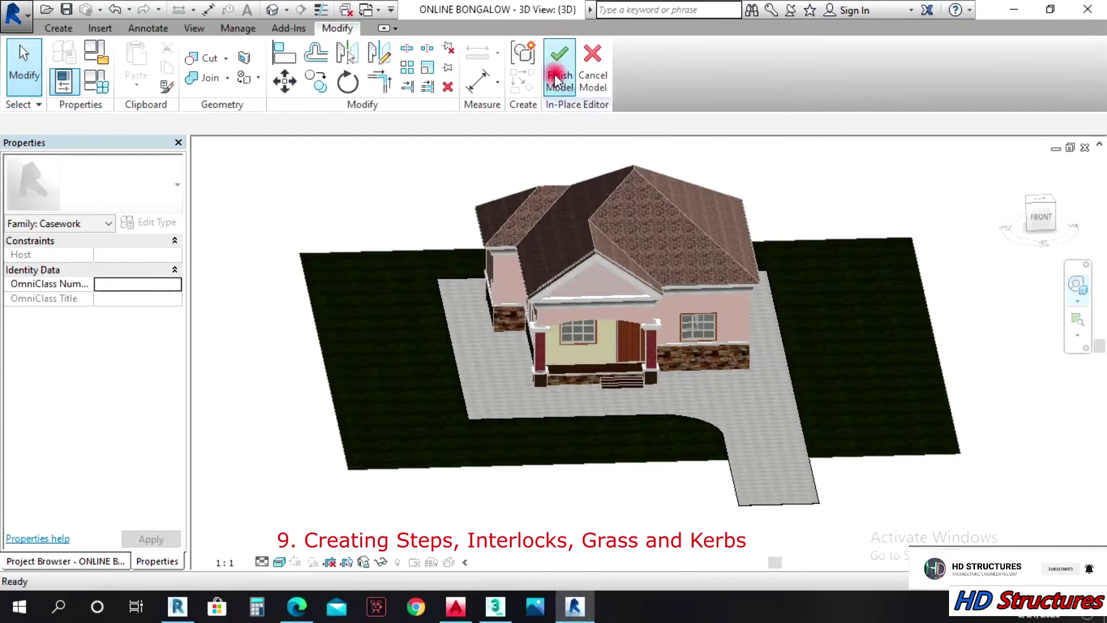
# Step: Open the GROUND LEVEL floor plan and start a new in-place model, confirming its category and name
pyautogui.click(65, 561)
pyautogui.doubleClick(100, 221)
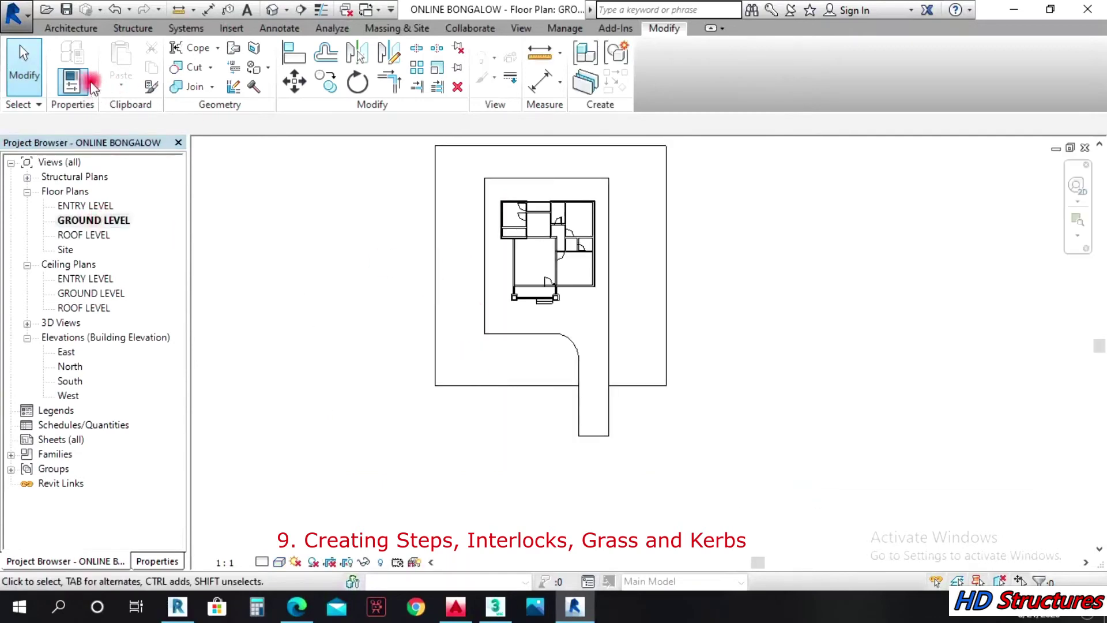
pyautogui.click(69, 28)
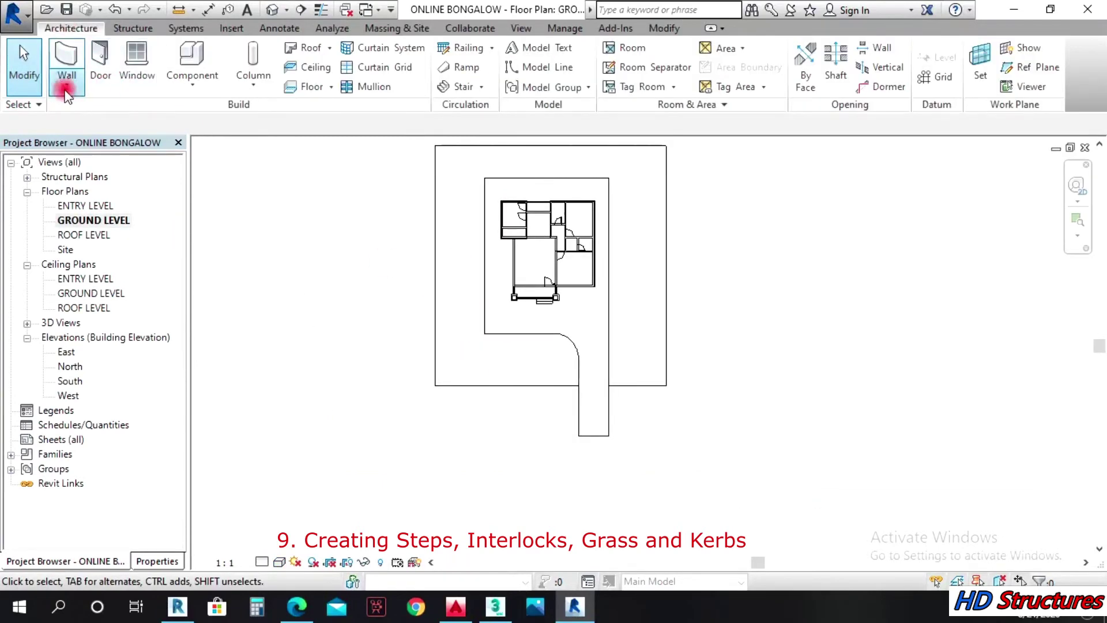
pyautogui.click(66, 86)
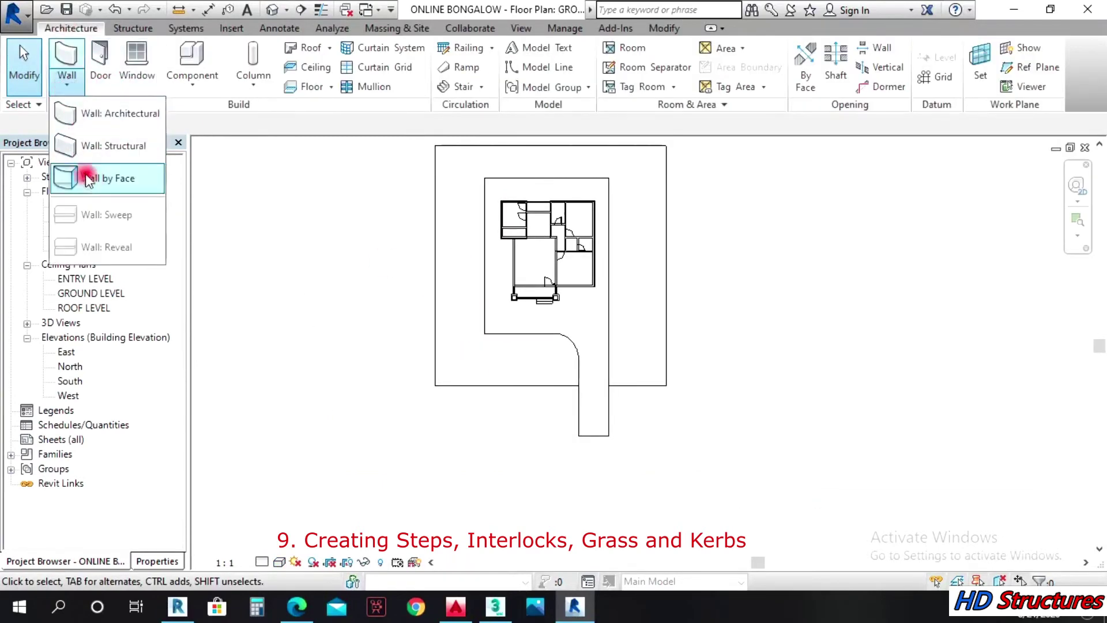
pyautogui.click(192, 81)
pyautogui.click(176, 148)
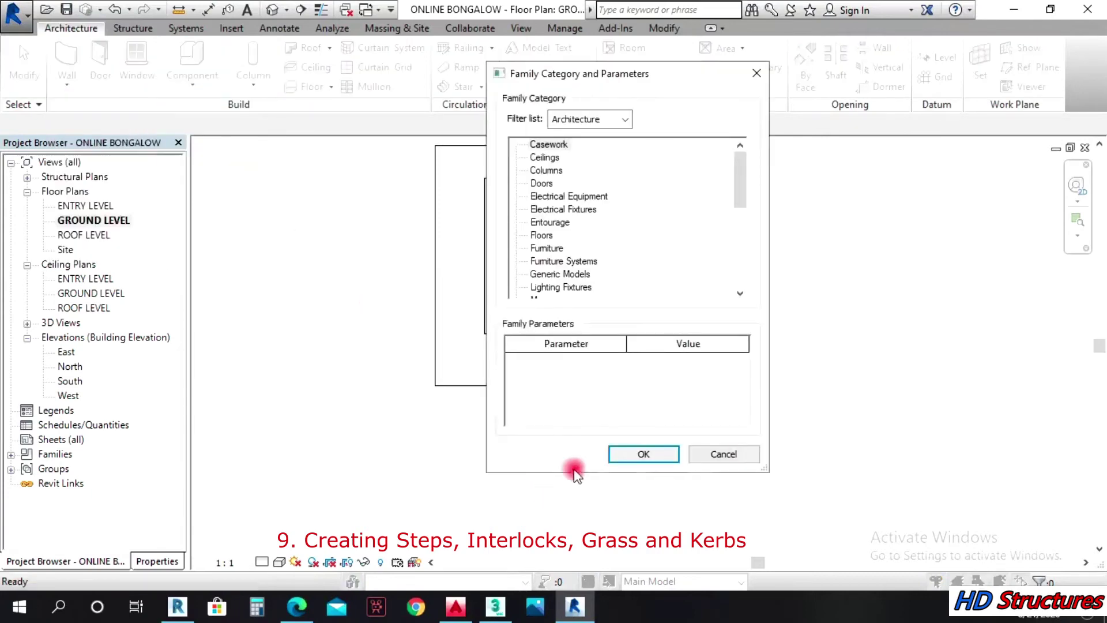
pyautogui.click(625, 454)
pyautogui.click(568, 326)
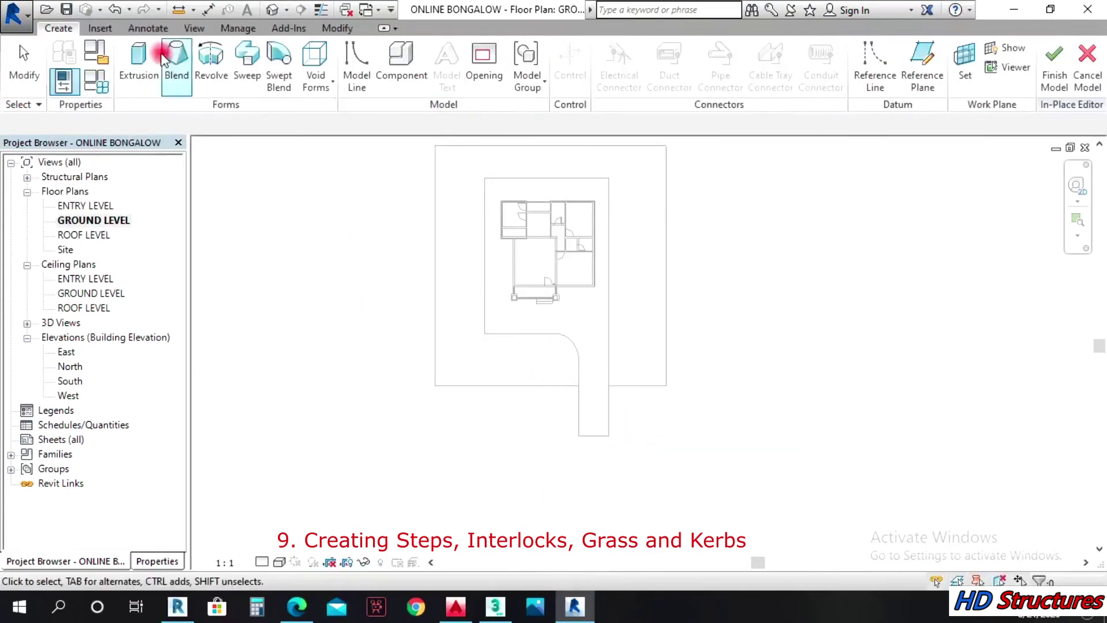
# Step: Start an extrusion sketch and trace the paved driveway's edges, including the curved corner
pyautogui.click(140, 75)
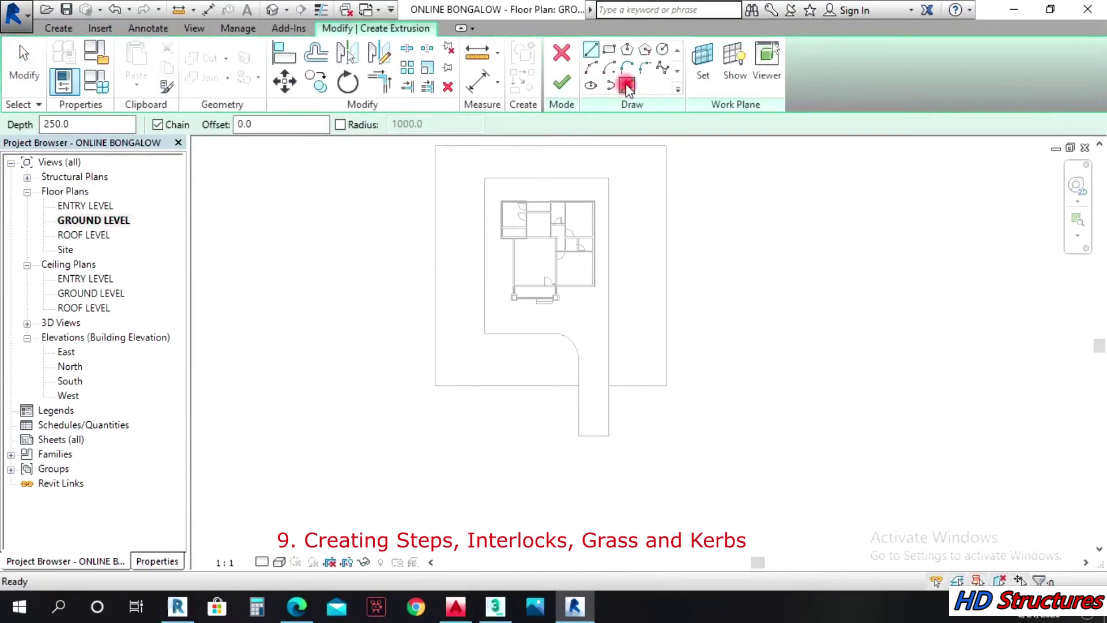
pyautogui.click(627, 86)
pyautogui.click(579, 407)
pyautogui.scroll(2, 578, 340)
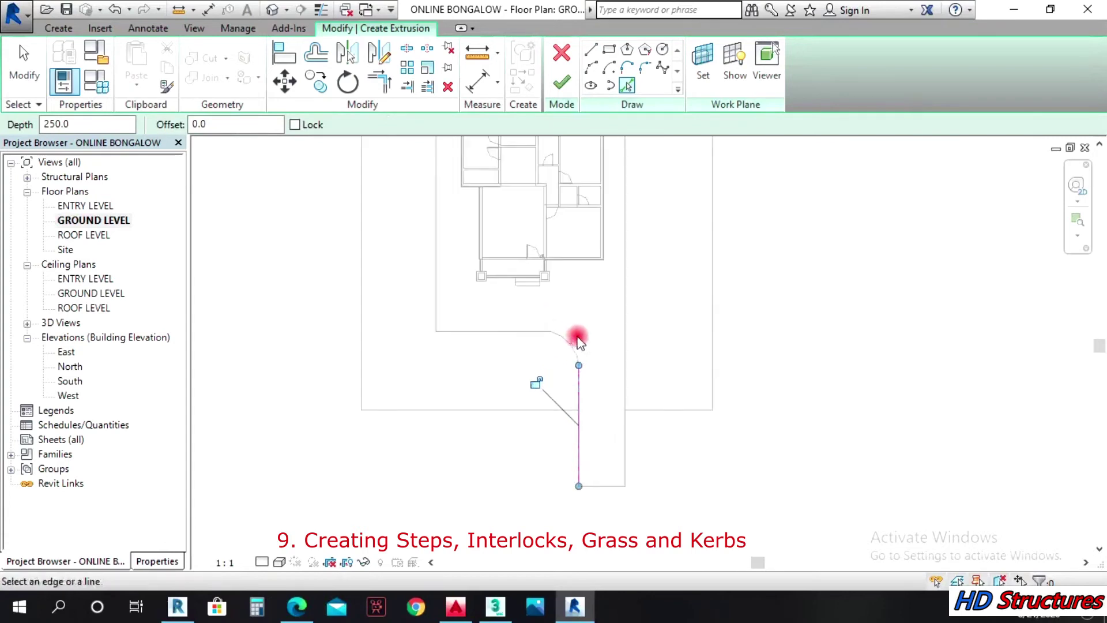
pyautogui.click(578, 340)
pyautogui.click(511, 331)
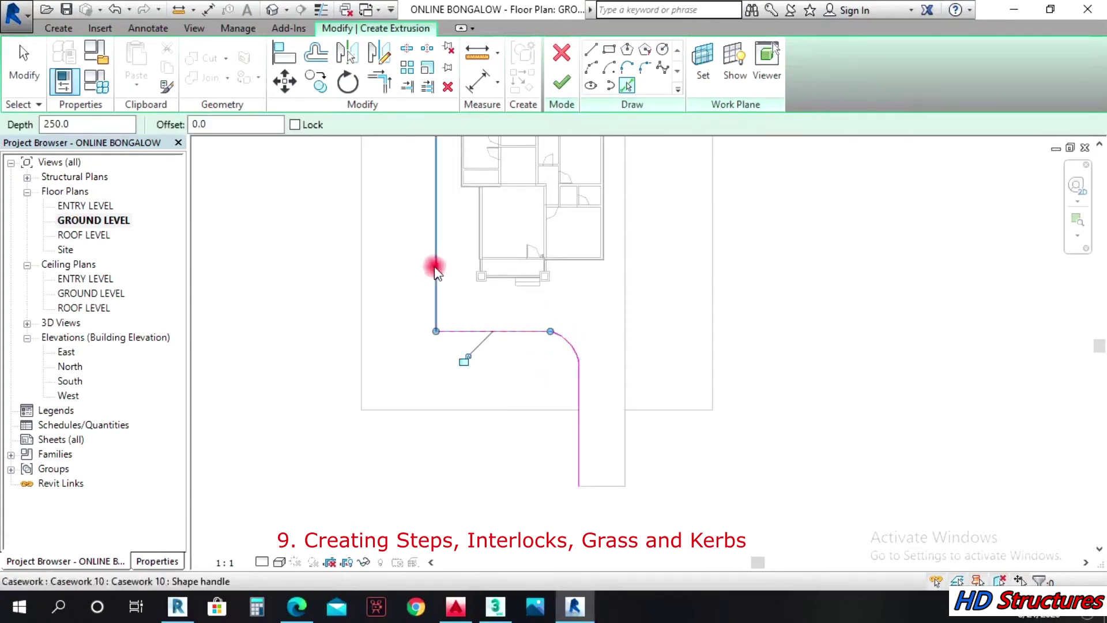
pyautogui.click(436, 271)
pyautogui.scroll(-2, 439, 331)
pyautogui.click(492, 198)
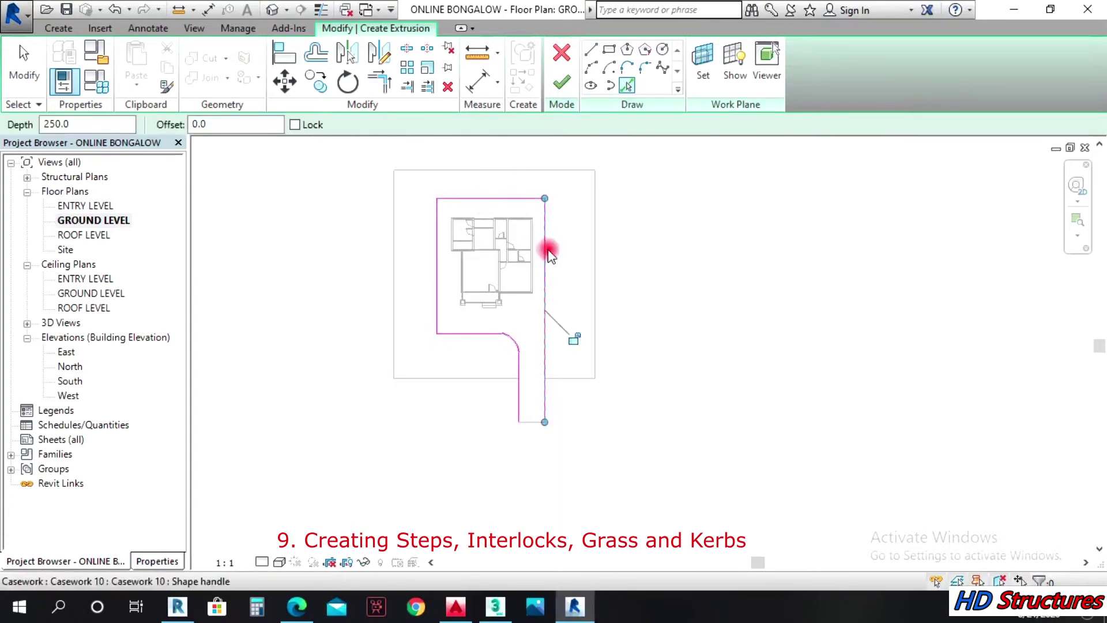
pyautogui.click(549, 254)
# Step: Copy-offset each traced driveway edge by 100 to form the kerb strip outline
pyautogui.click(316, 50)
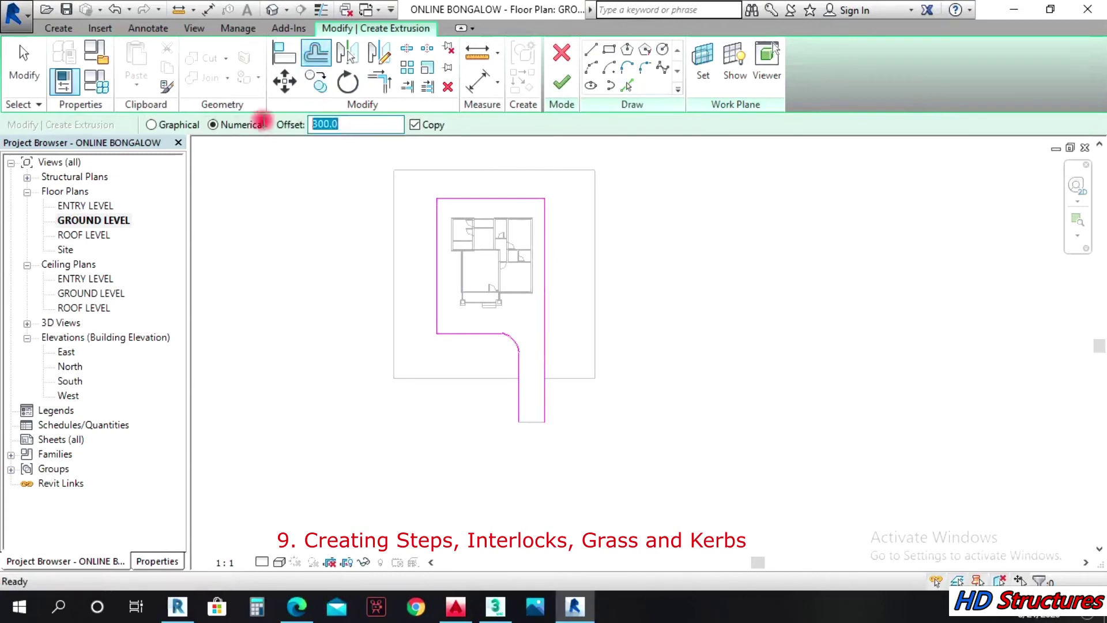
pyautogui.write('100')
pyautogui.press('Return')
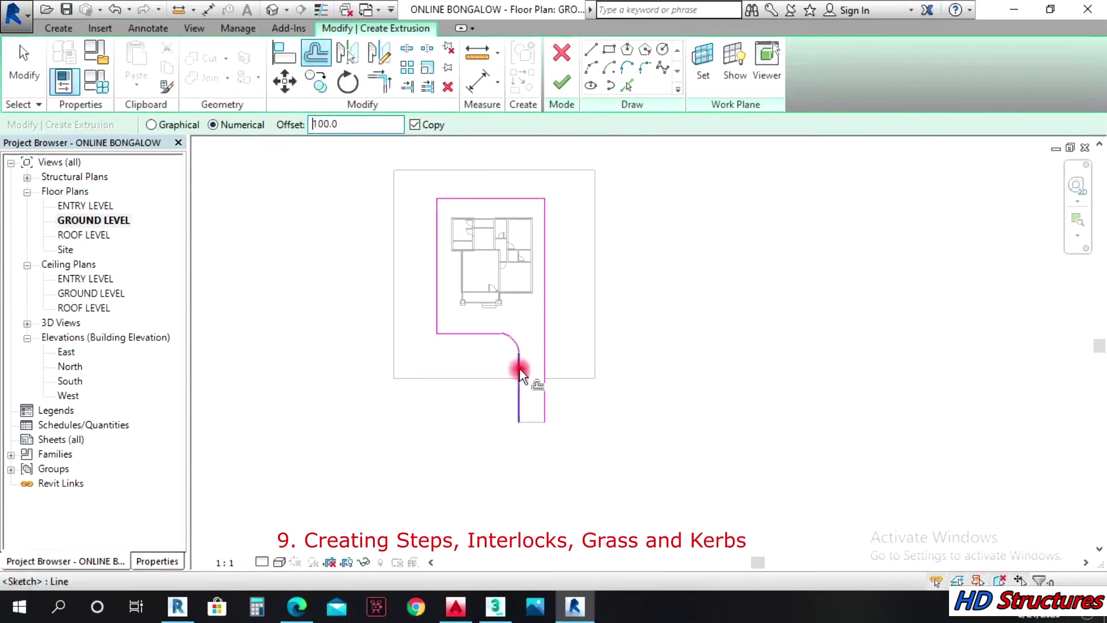
pyautogui.scroll(5, 516, 392)
pyautogui.click(523, 395)
pyautogui.scroll(-3, 540, 407)
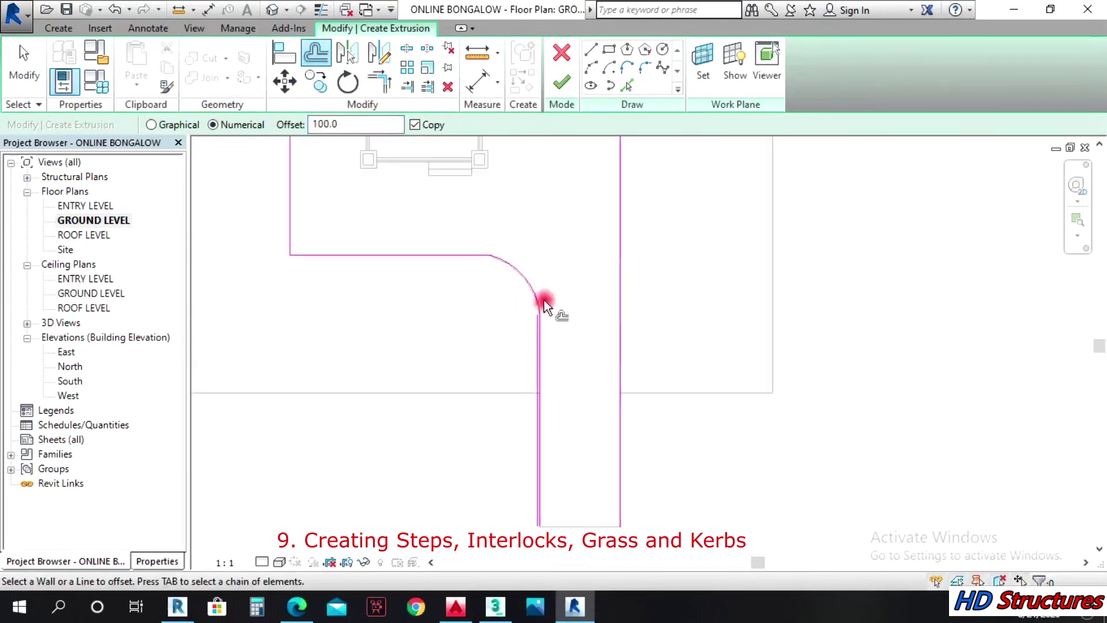
pyautogui.click(534, 302)
pyautogui.click(452, 258)
pyautogui.click(291, 201)
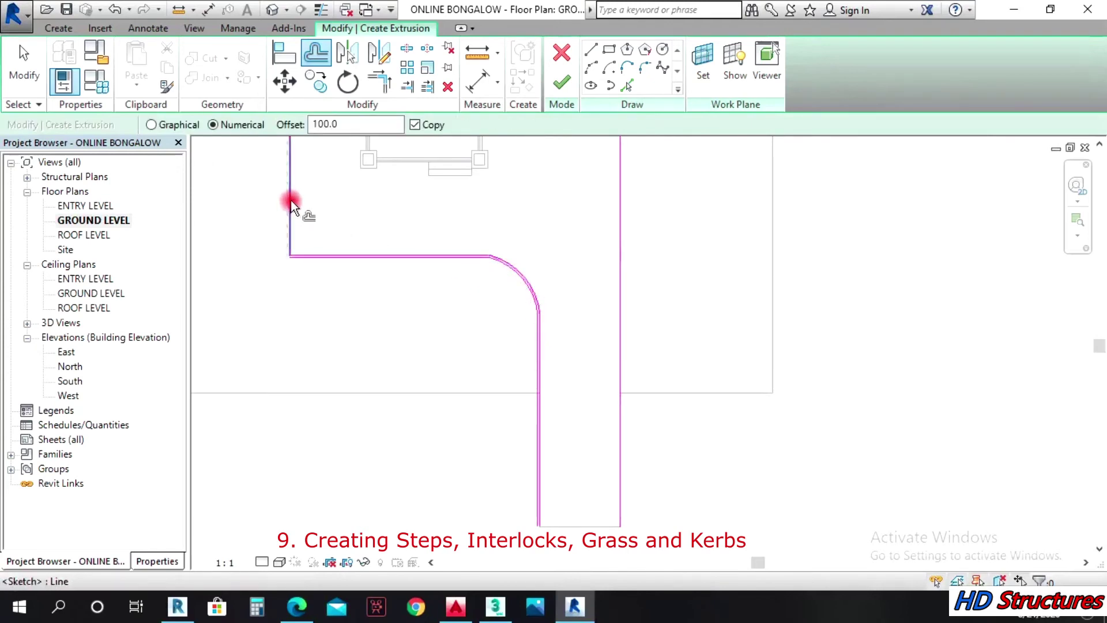
pyautogui.scroll(-4, 455, 456)
pyautogui.scroll(1, 455, 257)
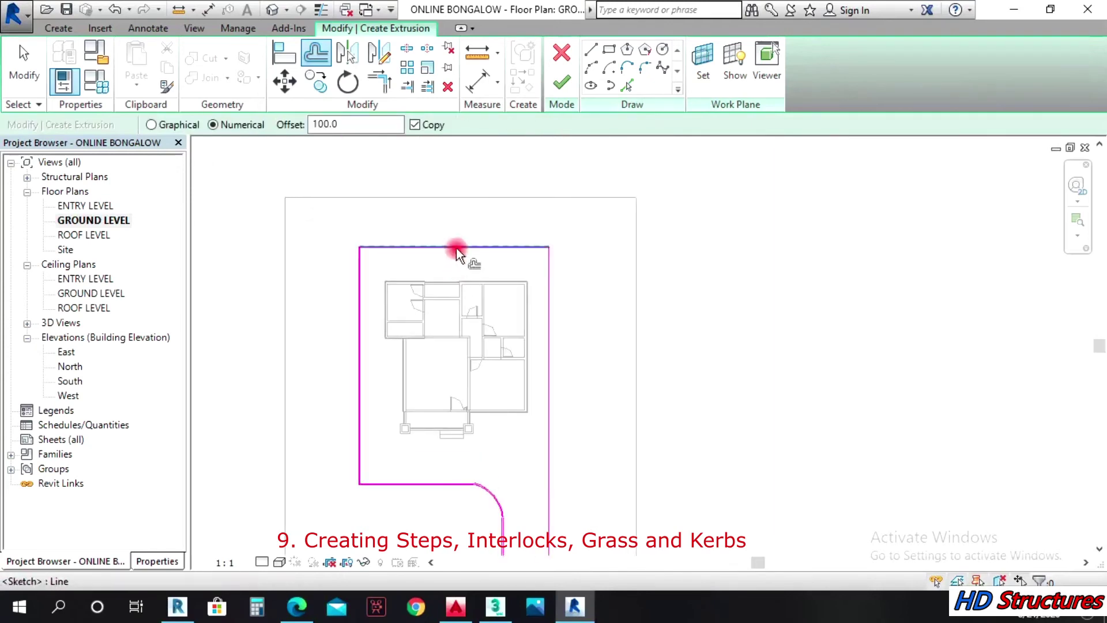
pyautogui.scroll(1, 450, 242)
pyautogui.click(583, 268)
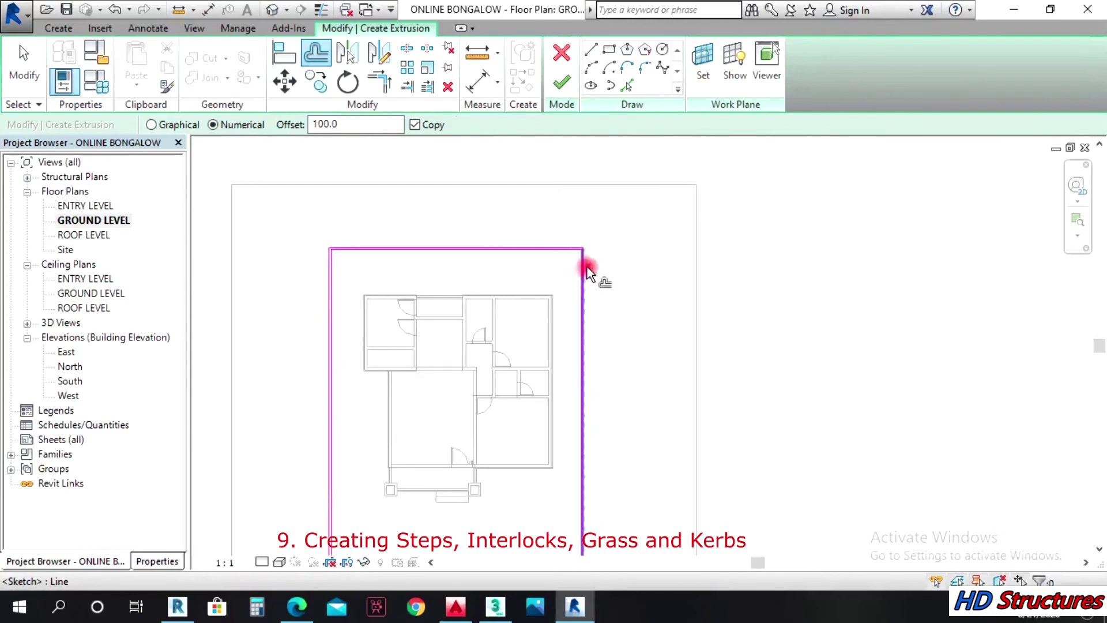
pyautogui.scroll(-3, 587, 268)
# Step: Close the strip's open end with a line and finish the 250-deep kerb extrusion
pyautogui.click(591, 49)
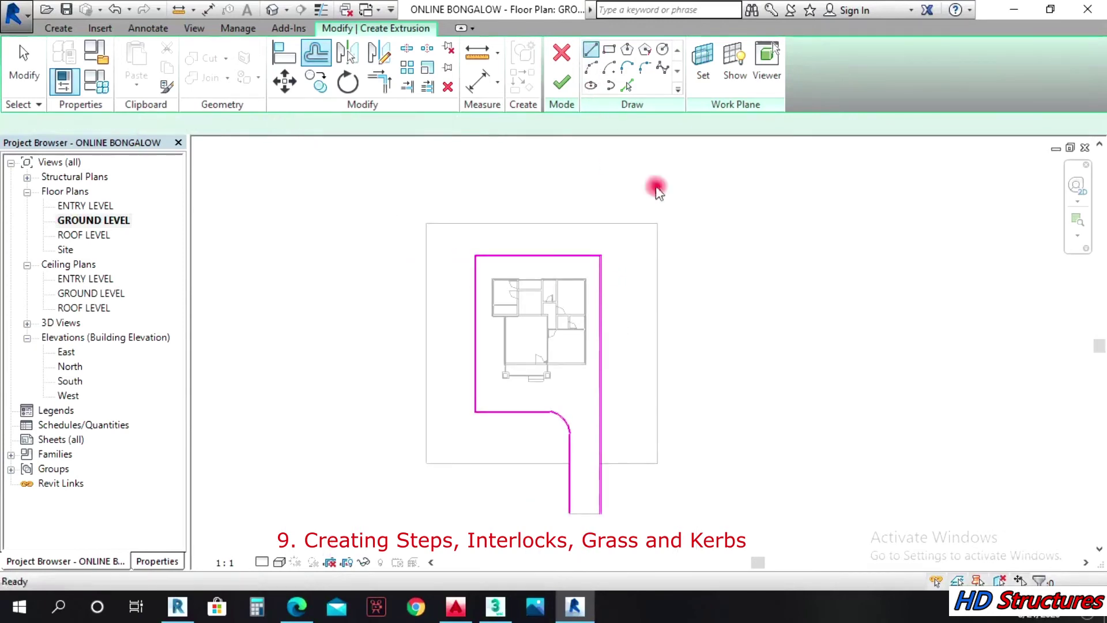
pyautogui.scroll(5, 576, 517)
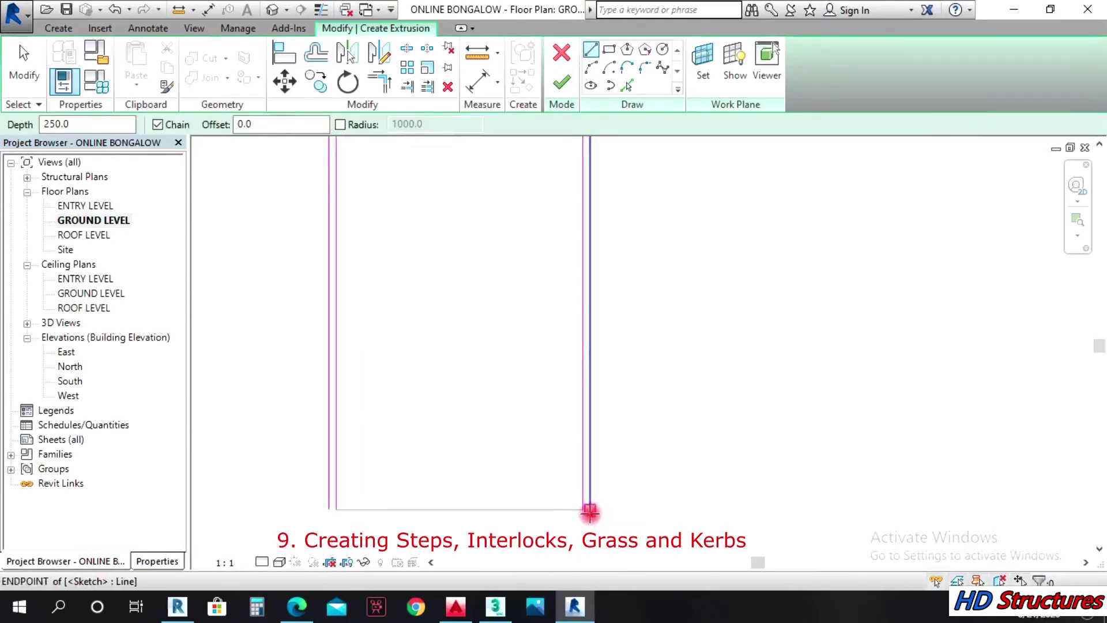
pyautogui.scroll(1, 586, 510)
pyautogui.scroll(3, 323, 507)
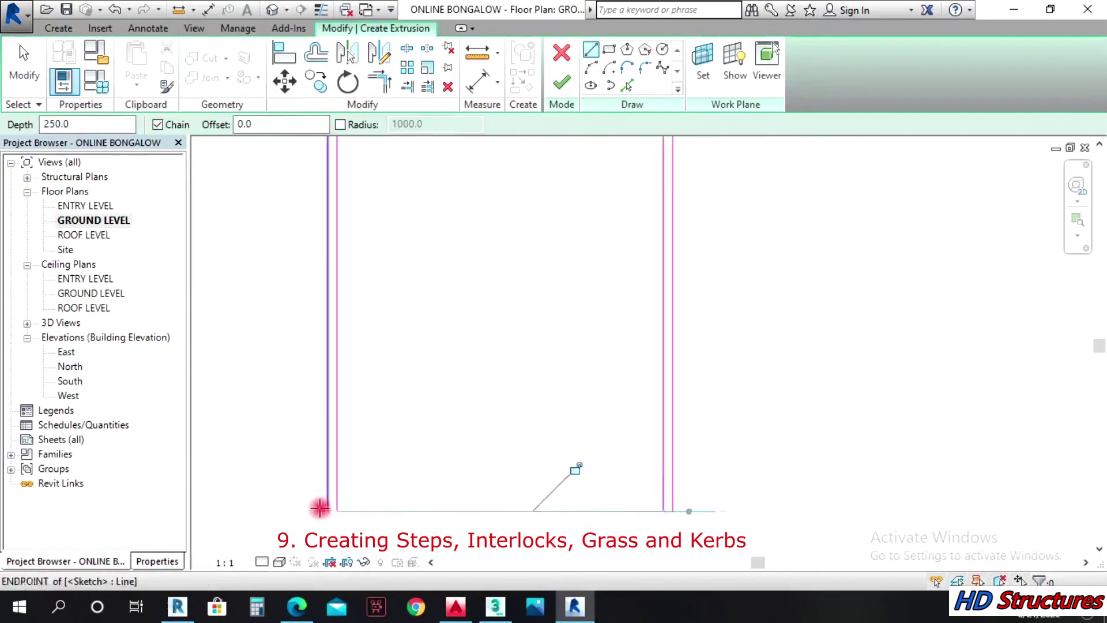
pyautogui.click(345, 511)
pyautogui.click(326, 511)
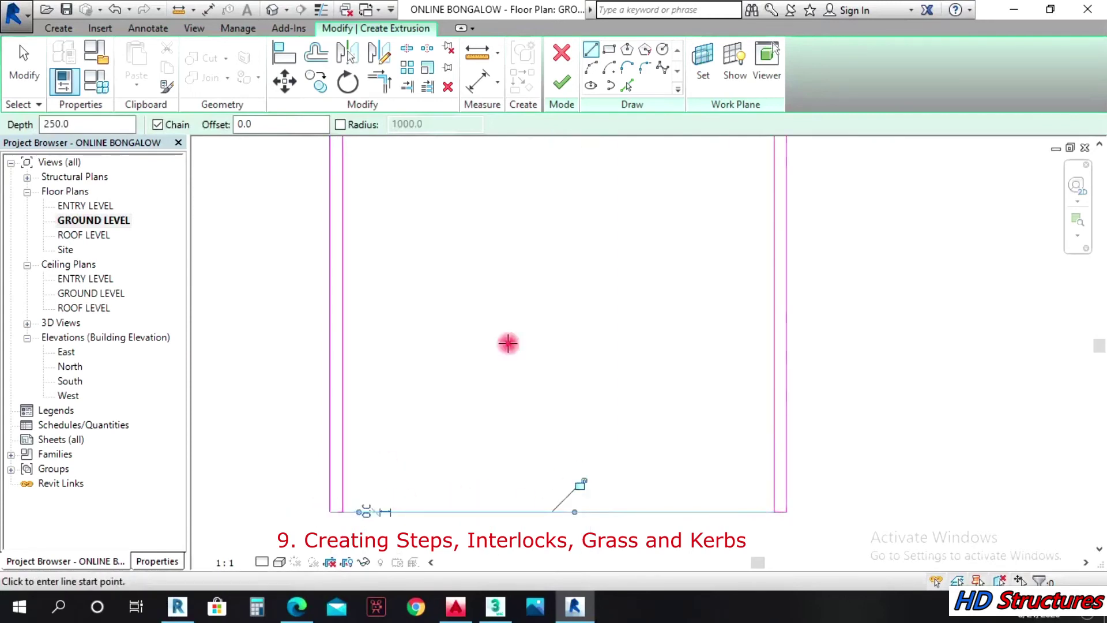
pyautogui.scroll(-2, 611, 306)
pyautogui.click(552, 77)
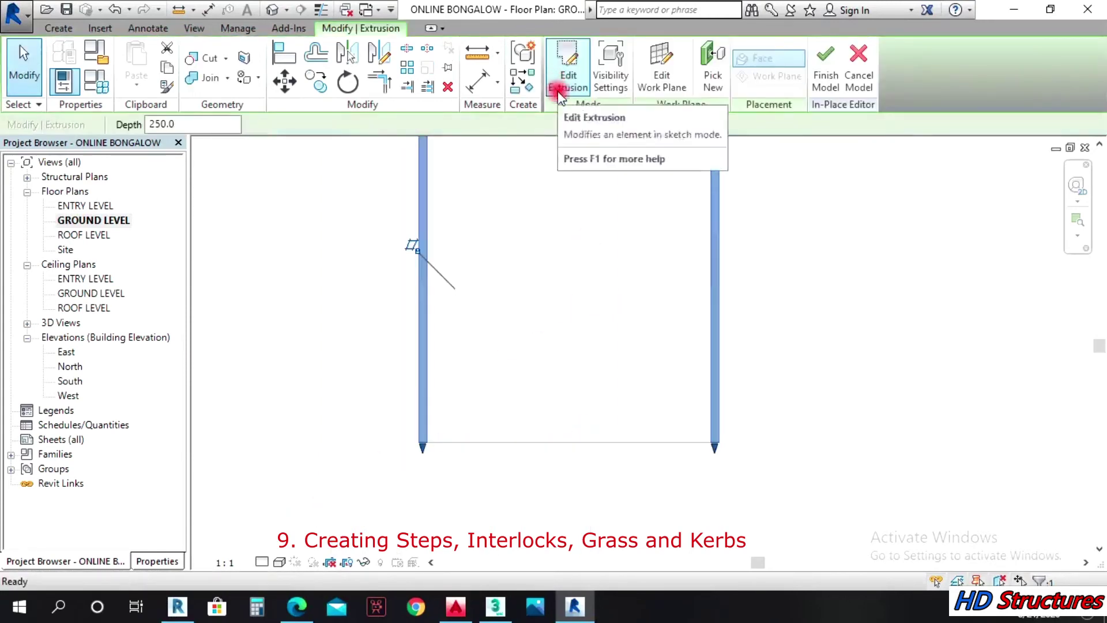
# Step: In the default 3D view, select the kerb extrusion and change its depth to 100
pyautogui.click(269, 11)
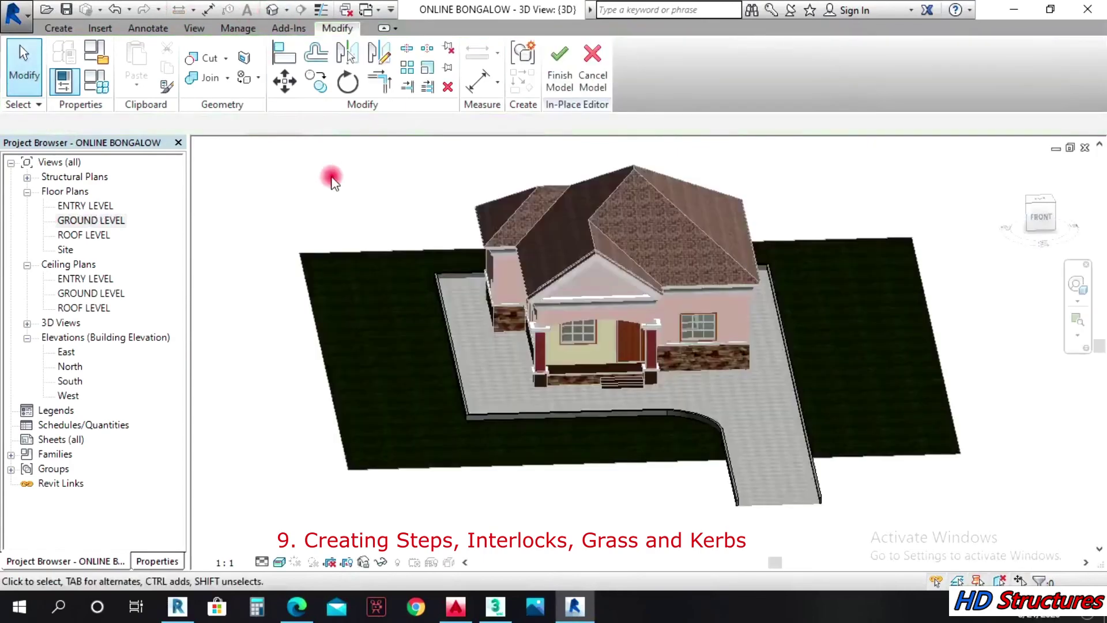
pyautogui.scroll(4, 420, 288)
pyautogui.click(455, 283)
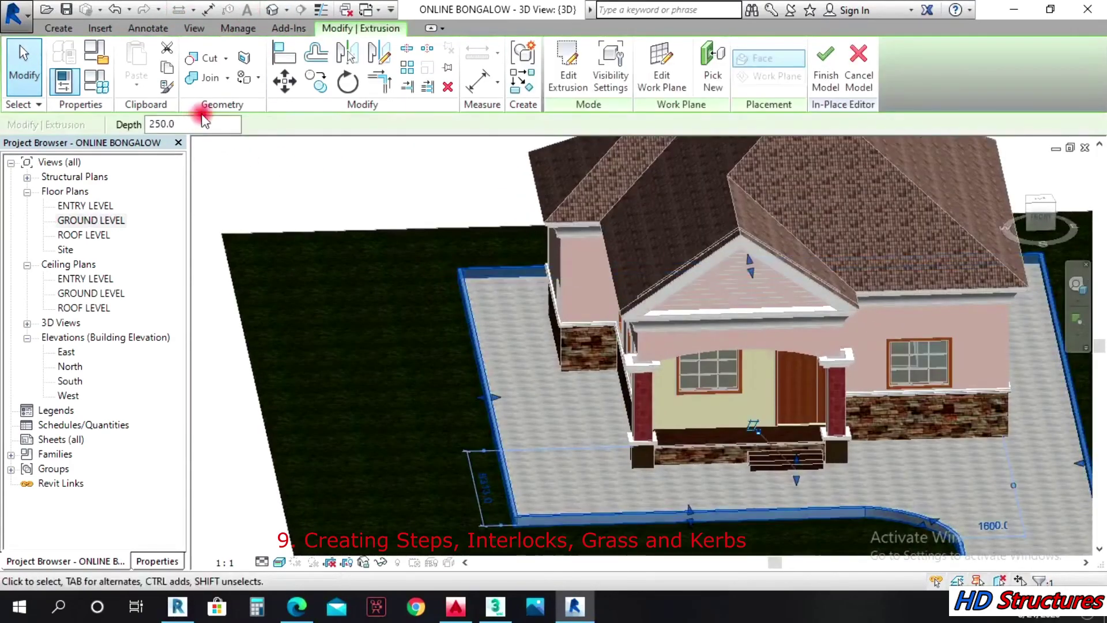
pyautogui.moveTo(192, 123); pyautogui.dragTo(130, 129)
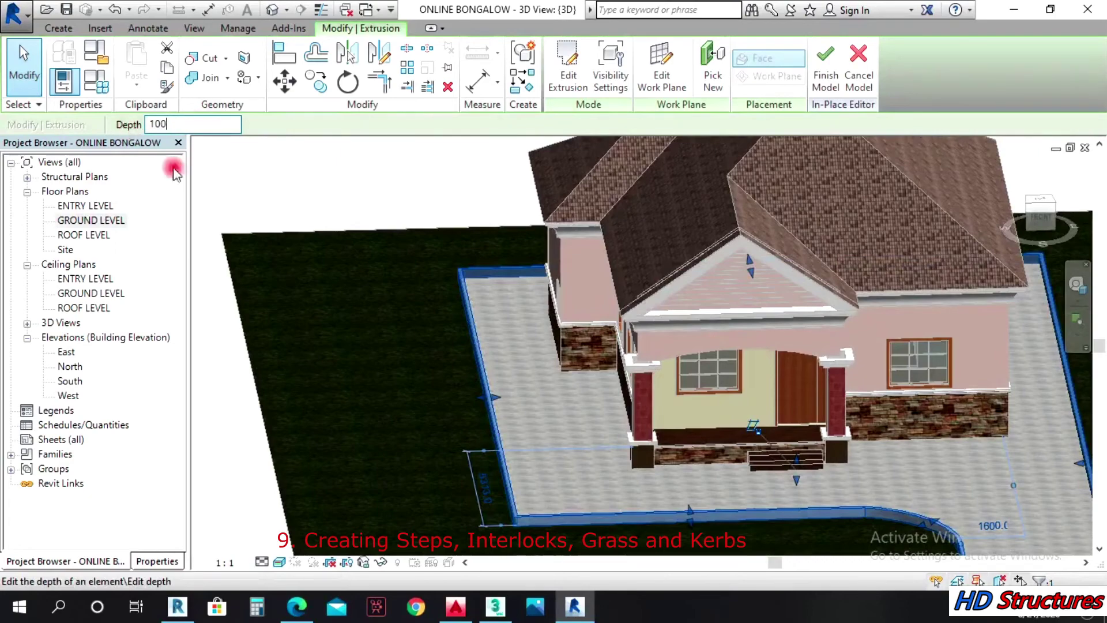
pyautogui.write('100')
pyautogui.press('Return')
# Step: Reselect the kerb extrusion and bring up its Properties panel
pyautogui.click(393, 237)
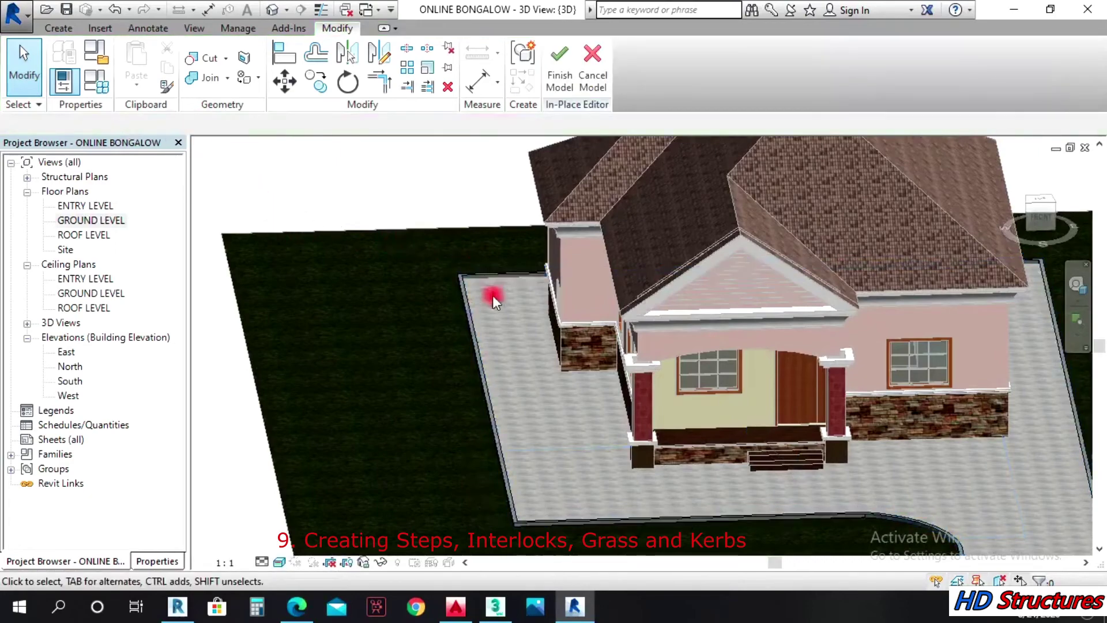
pyautogui.scroll(5, 490, 271)
pyautogui.click(544, 251)
pyautogui.scroll(-6, 521, 224)
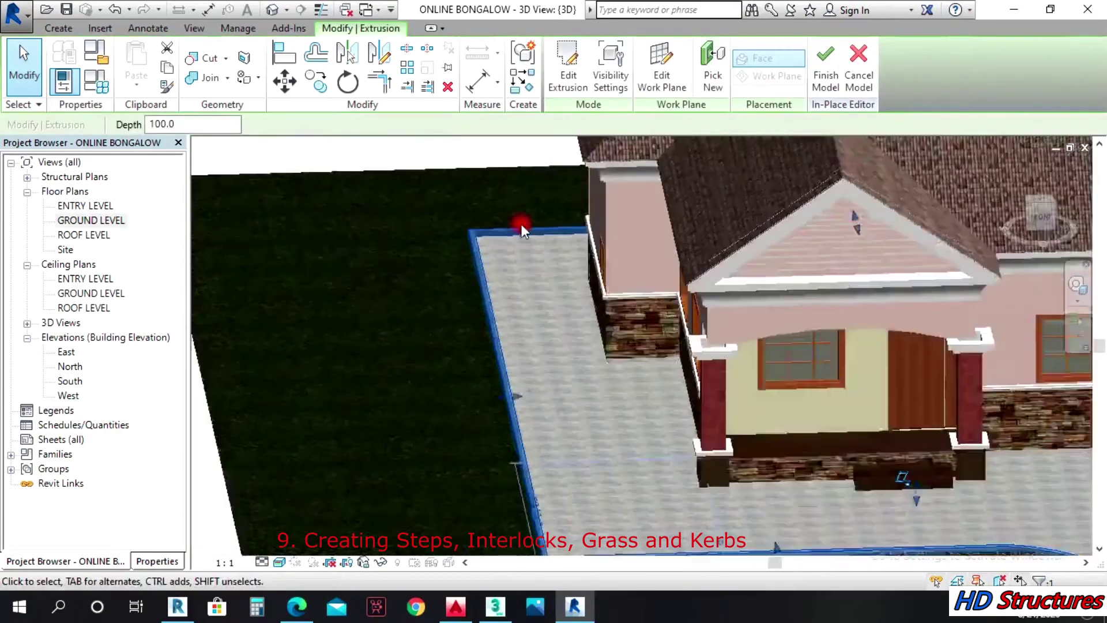
pyautogui.click(95, 560)
pyautogui.click(140, 562)
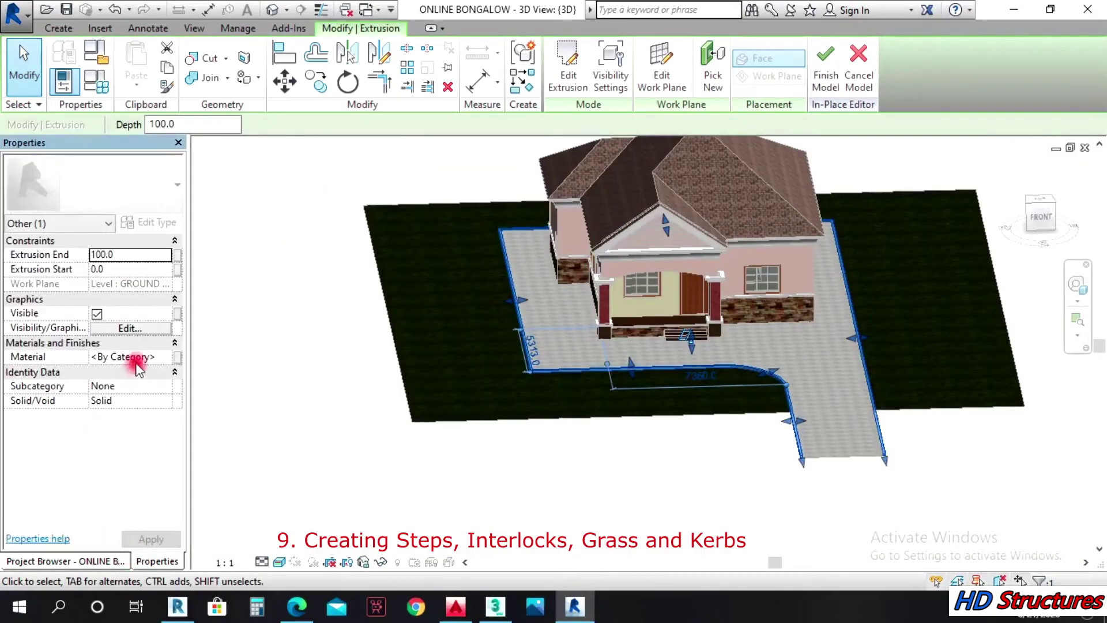
# Step: In the kerb's Material Browser, duplicate INEER WALL as the new KERPS material
pyautogui.click(166, 357)
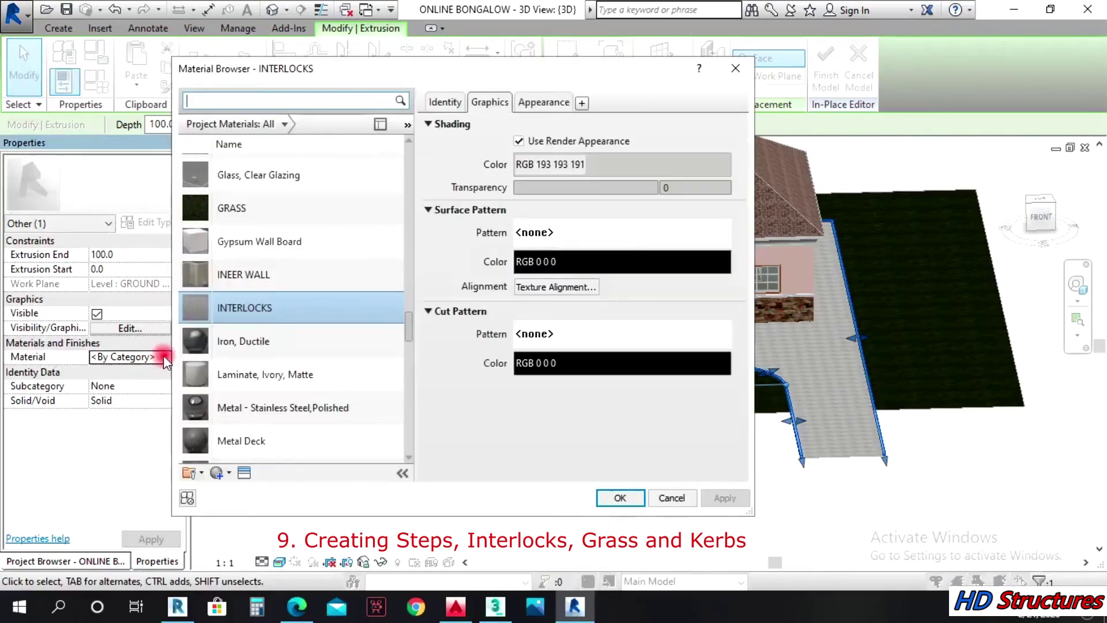
pyautogui.click(245, 275)
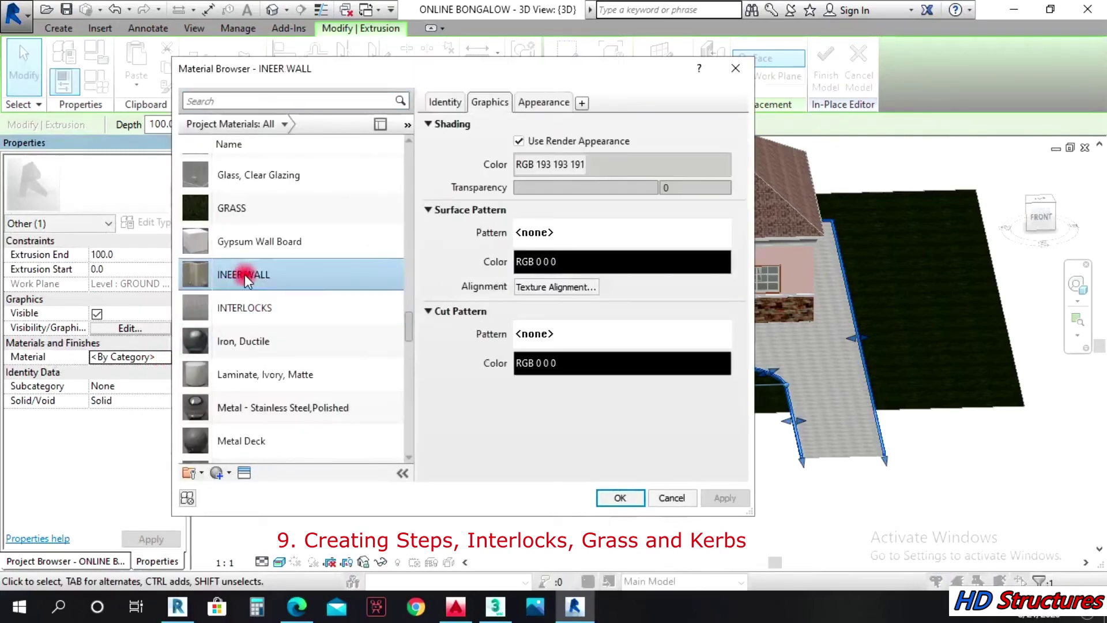
pyautogui.rightClick(246, 277)
pyautogui.click(276, 302)
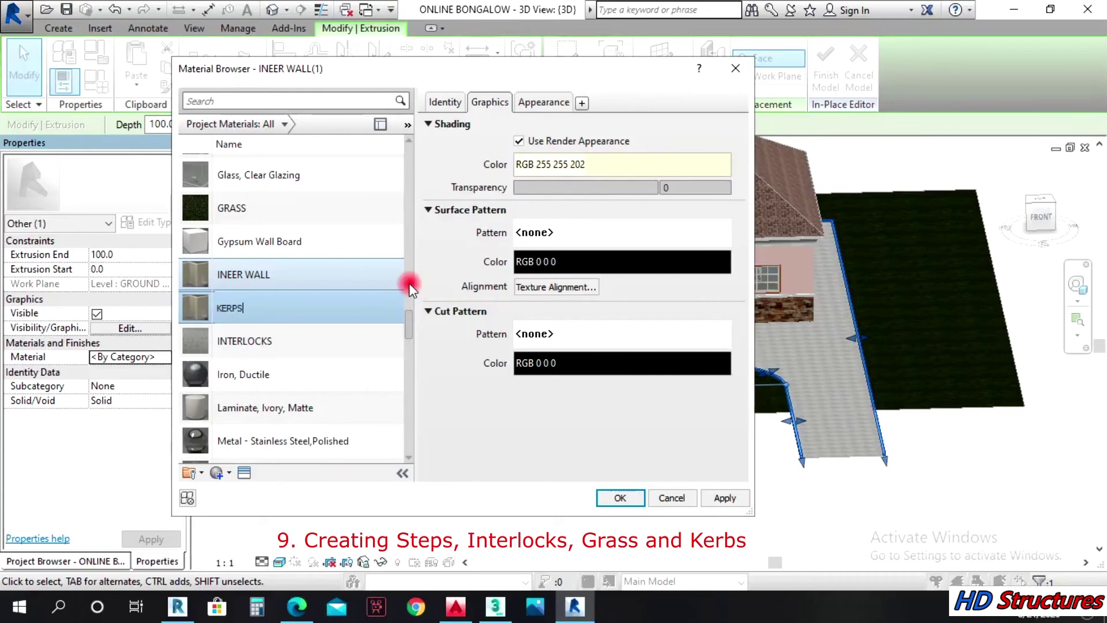
# Step: Set KERPS's appearance colour to dark grey RGB 59-59-59 and assign it to the kerb
pyautogui.click(544, 102)
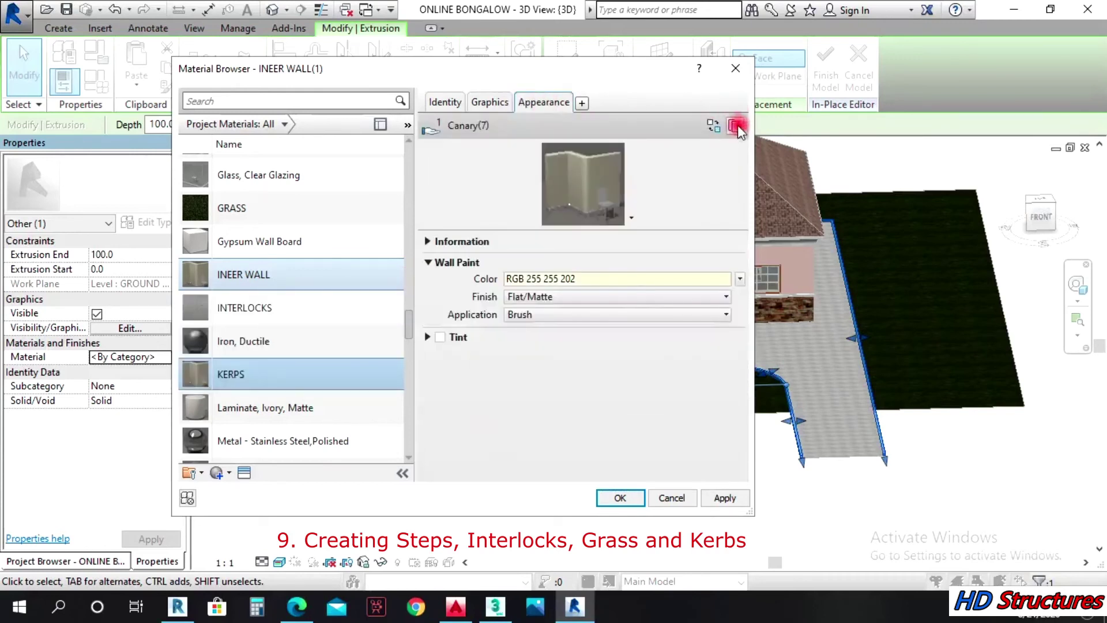
pyautogui.click(620, 278)
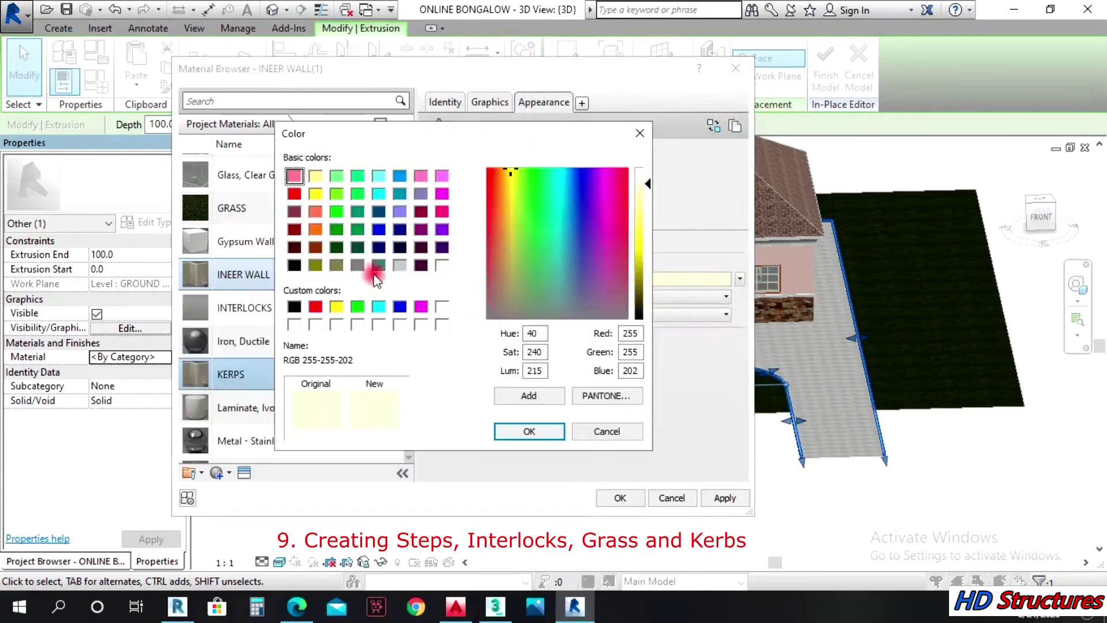
pyautogui.click(399, 266)
pyautogui.click(634, 282)
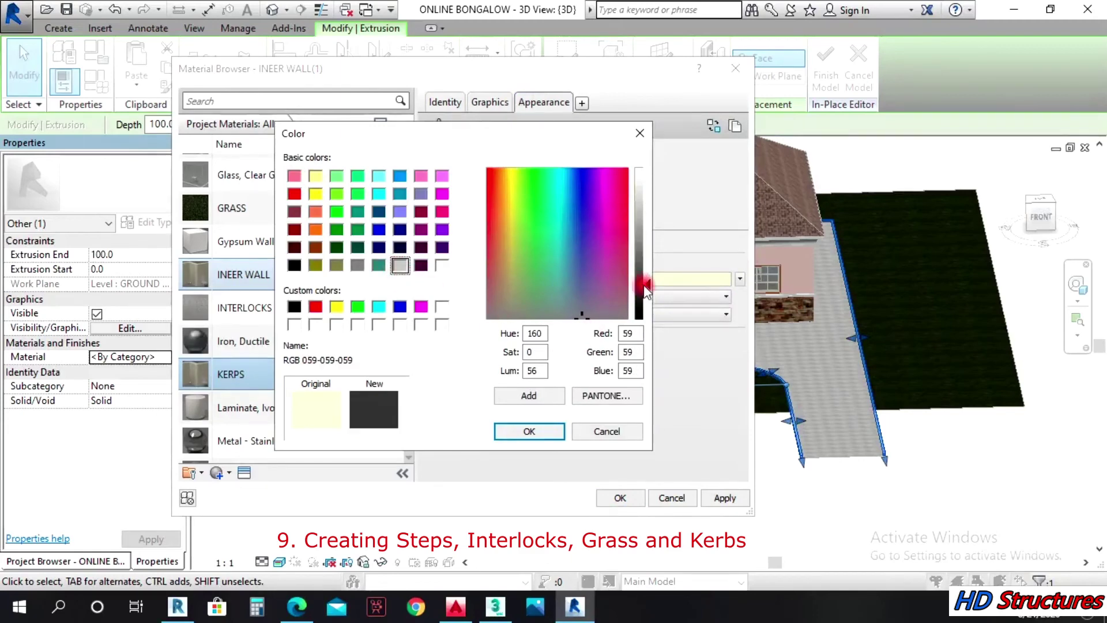
pyautogui.click(529, 432)
pyautogui.click(722, 497)
pyautogui.click(617, 500)
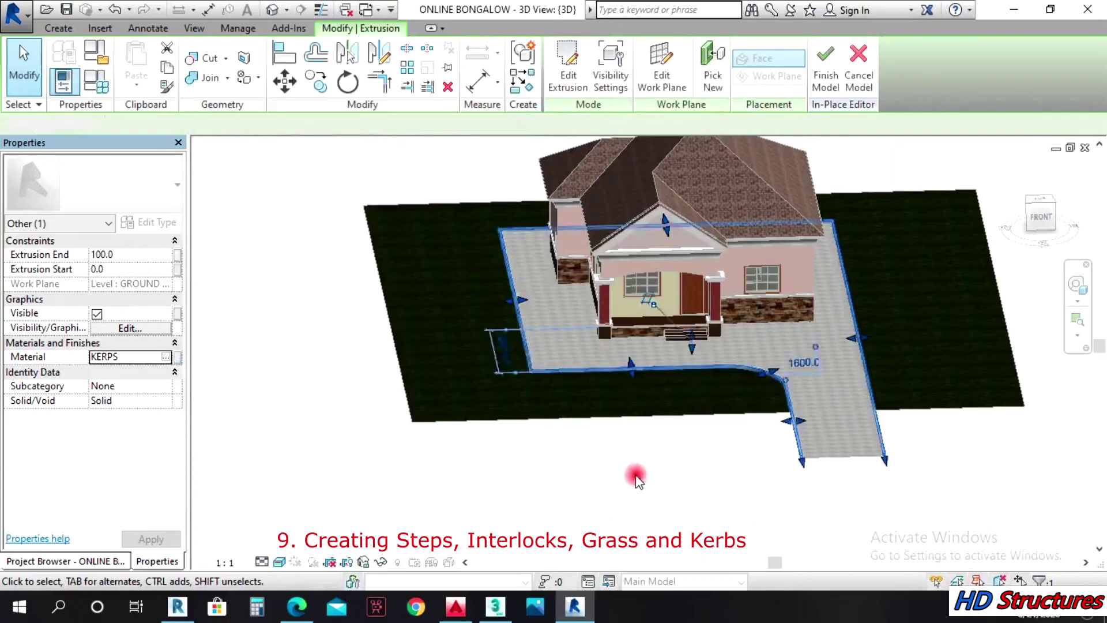
pyautogui.click(520, 247)
# Step: Finish the in-place kerb model and orbit around the site to inspect the kerbs
pyautogui.click(551, 78)
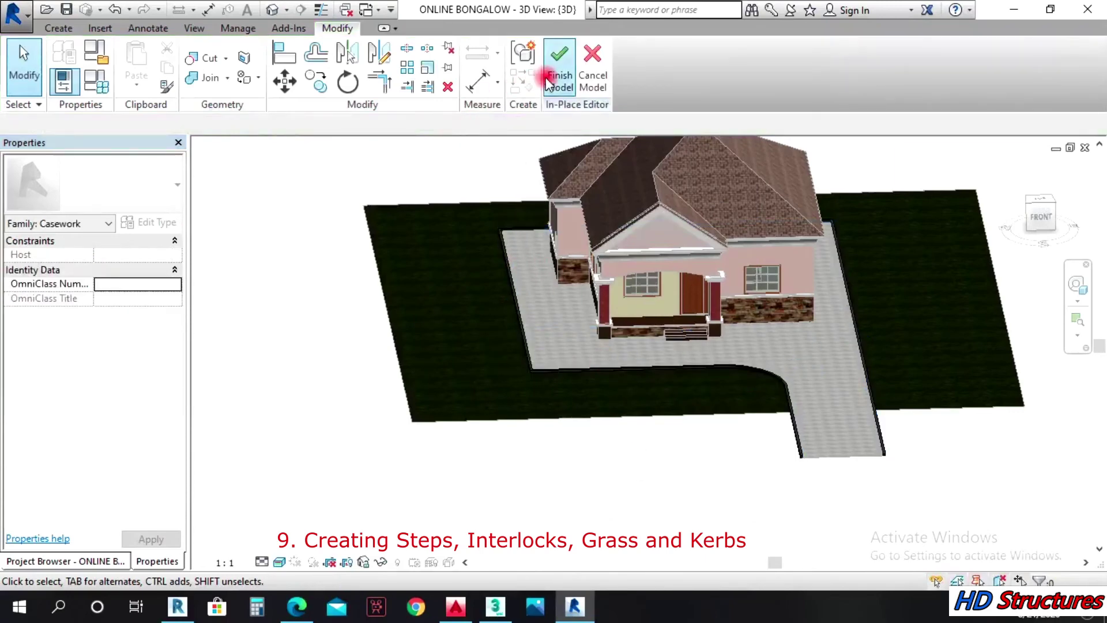
pyautogui.click(1068, 271)
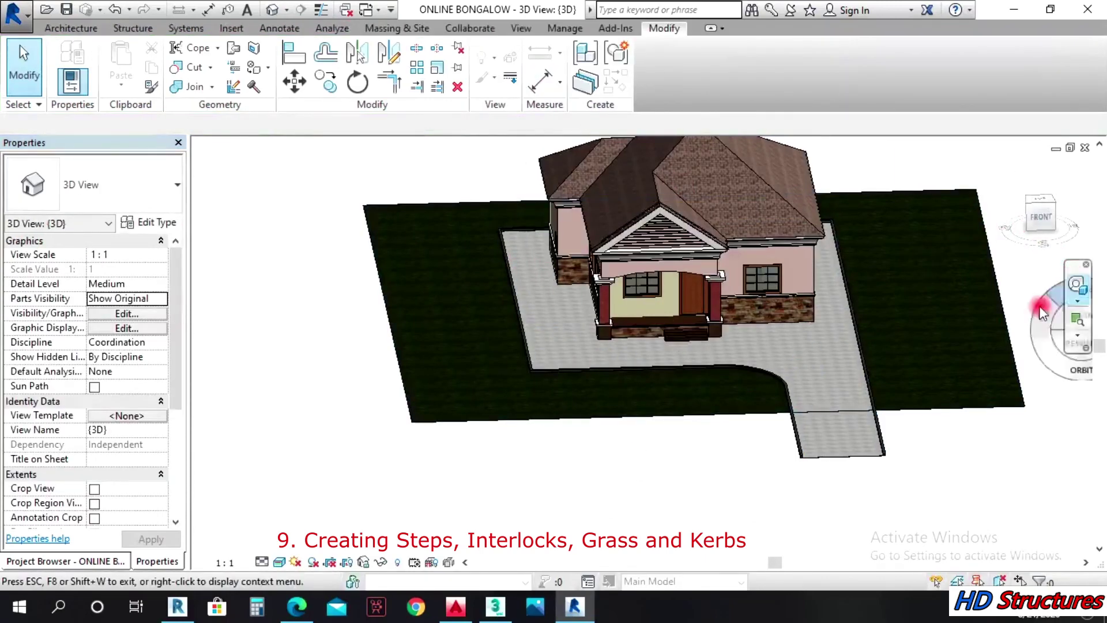
pyautogui.moveTo(1073, 323); pyautogui.dragTo(635, 376)
pyautogui.scroll(3, 636, 375)
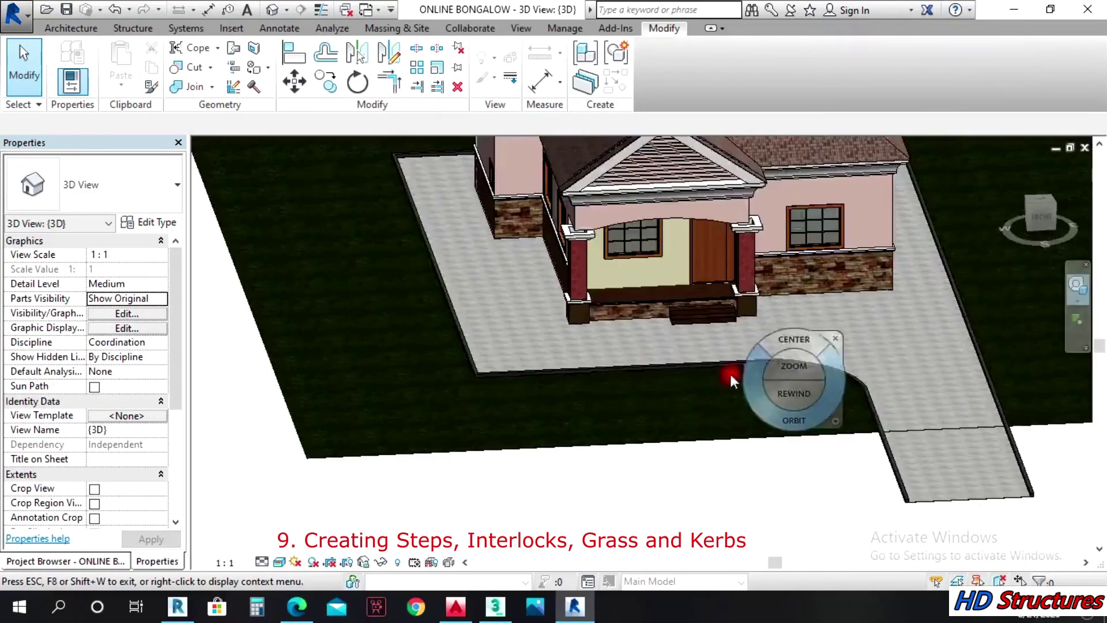
pyautogui.moveTo(729, 371); pyautogui.dragTo(612, 393)
pyautogui.moveTo(834, 397); pyautogui.dragTo(732, 445)
pyautogui.scroll(5, 511, 336)
pyautogui.scroll(-5, 510, 337)
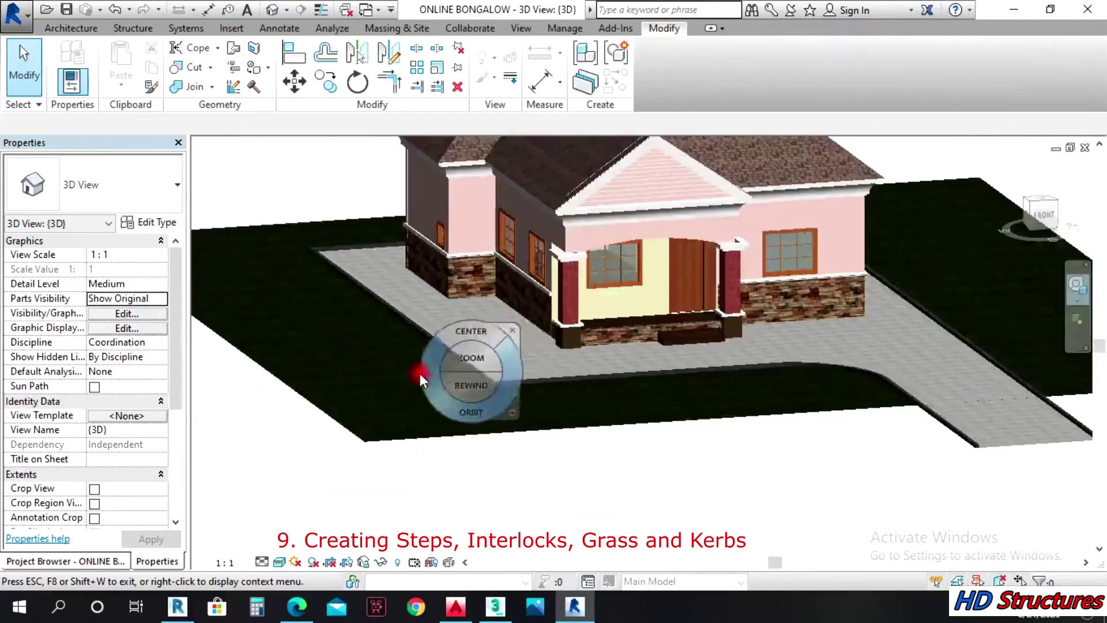
pyautogui.moveTo(467, 429); pyautogui.dragTo(519, 413)
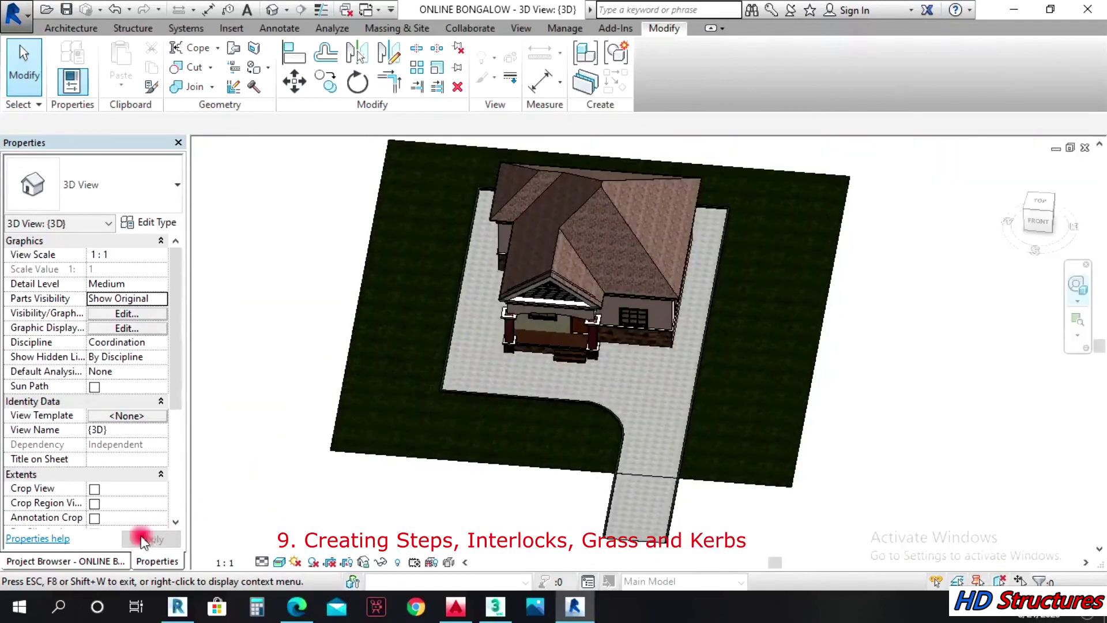
# Step: Orbit to a perspective of the house front, then open the GROUND LEVEL floor plan
pyautogui.click(103, 562)
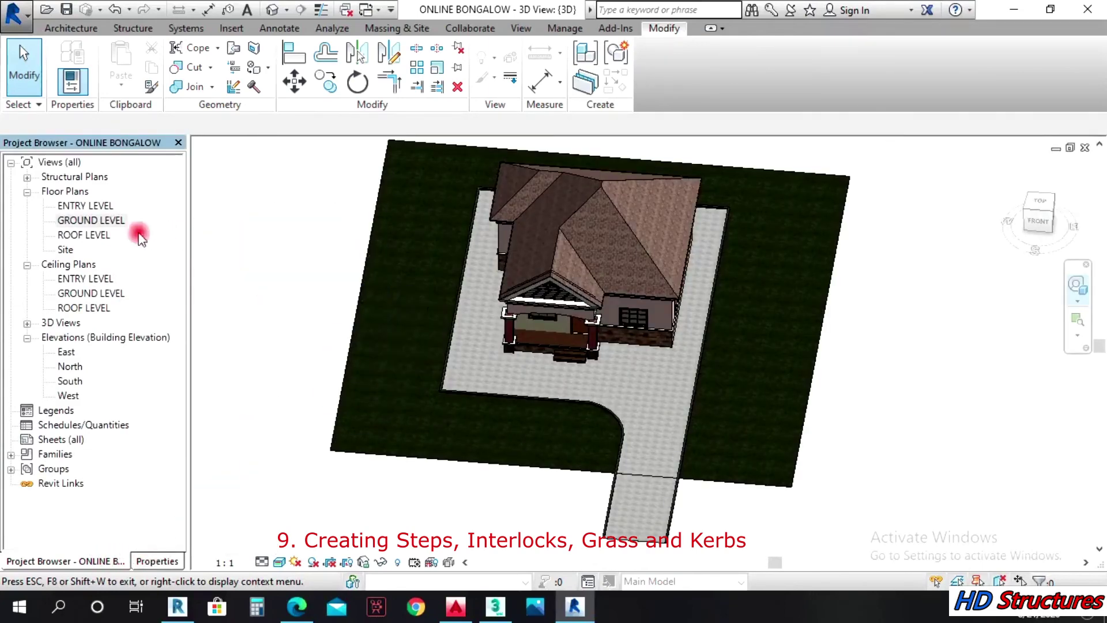
pyautogui.moveTo(248, 243); pyautogui.dragTo(636, 369)
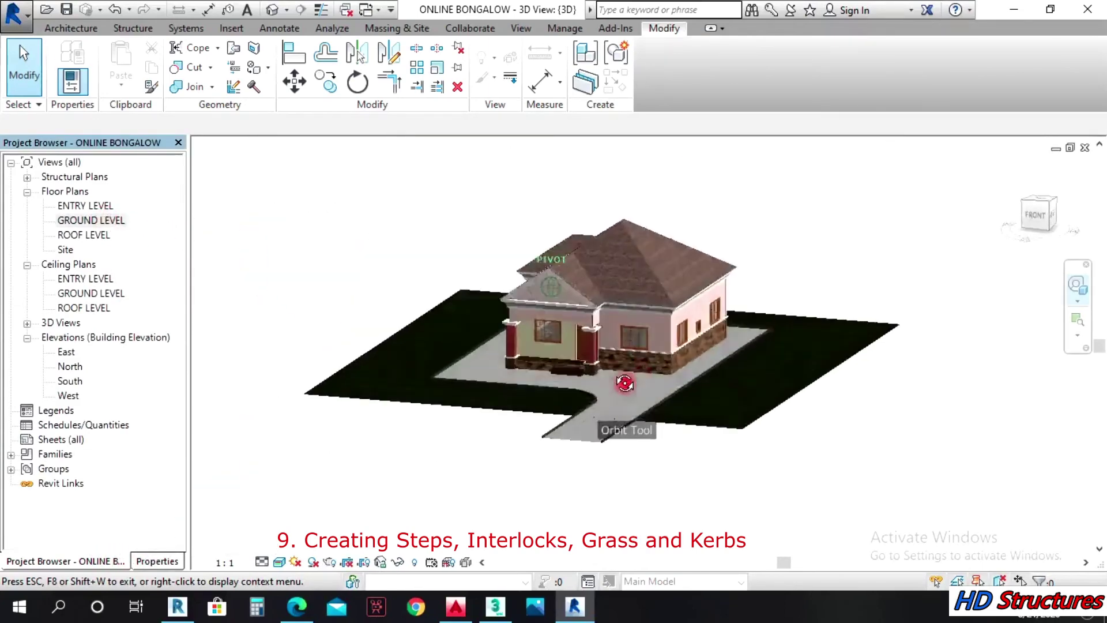
pyautogui.scroll(5, 642, 382)
pyautogui.scroll(-6, 642, 381)
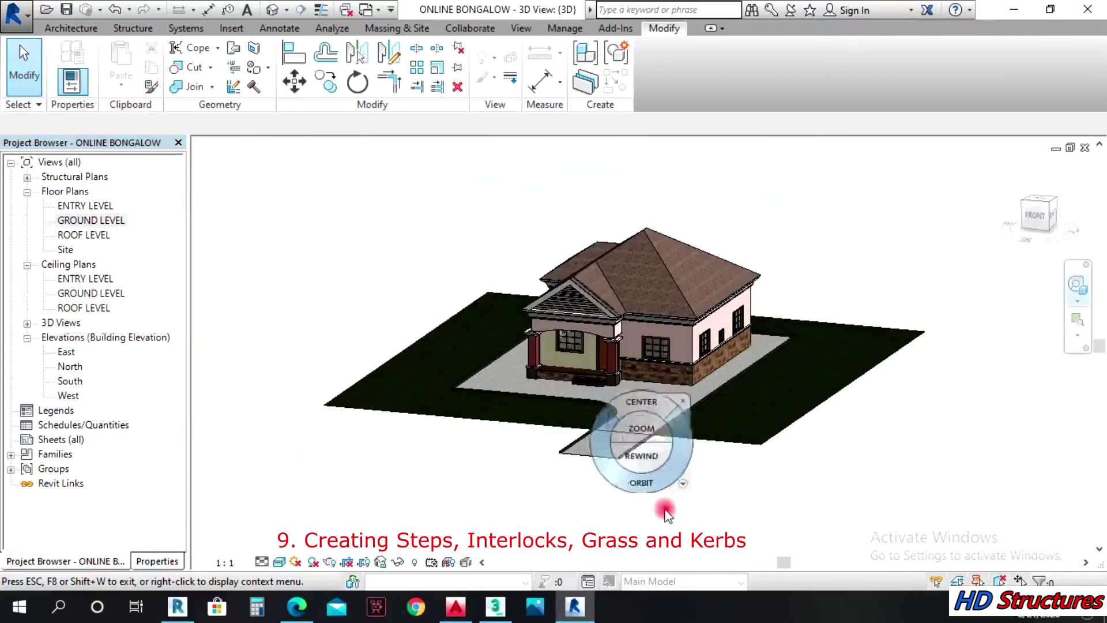
pyautogui.moveTo(576, 421); pyautogui.dragTo(472, 426)
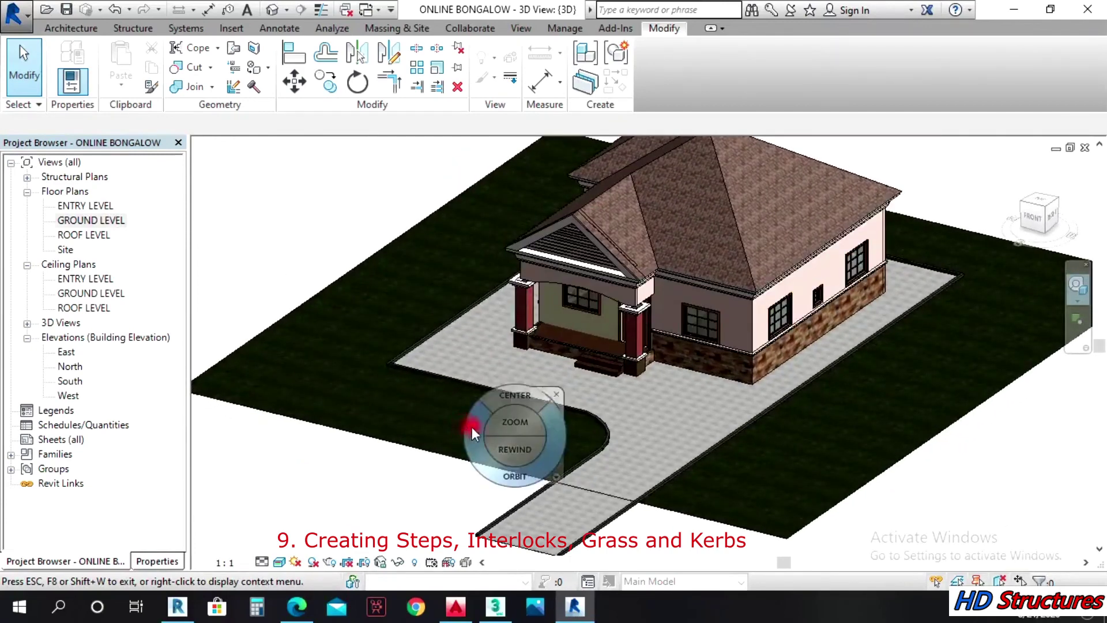
pyautogui.doubleClick(106, 223)
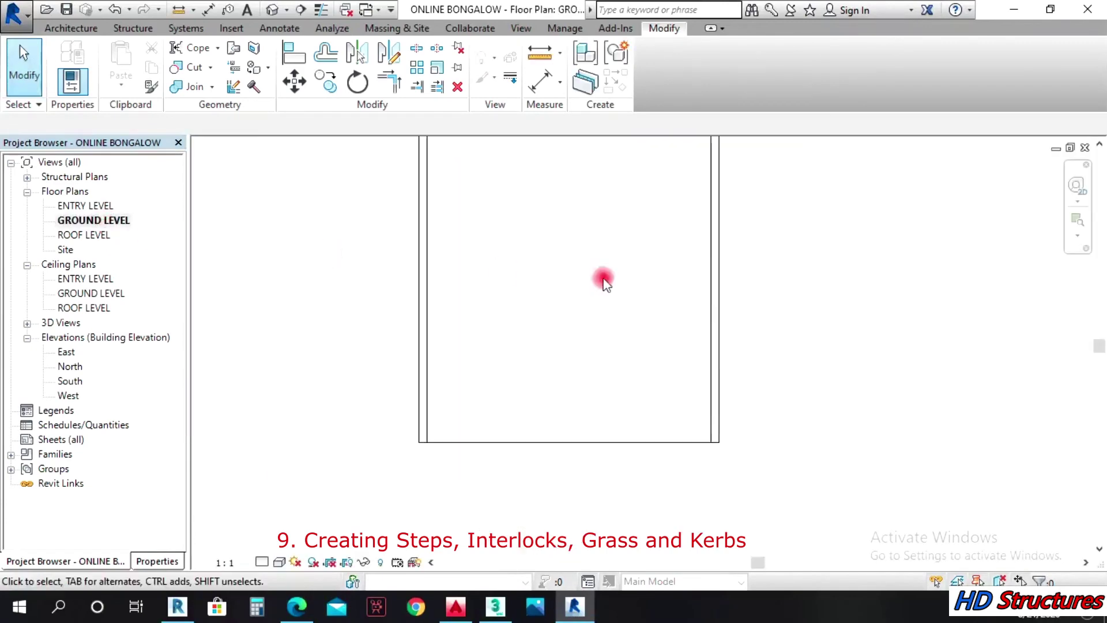
# Step: Return to the default 3D view and orbit around the bungalow to inspect the kerbs
pyautogui.scroll(-5, 577, 374)
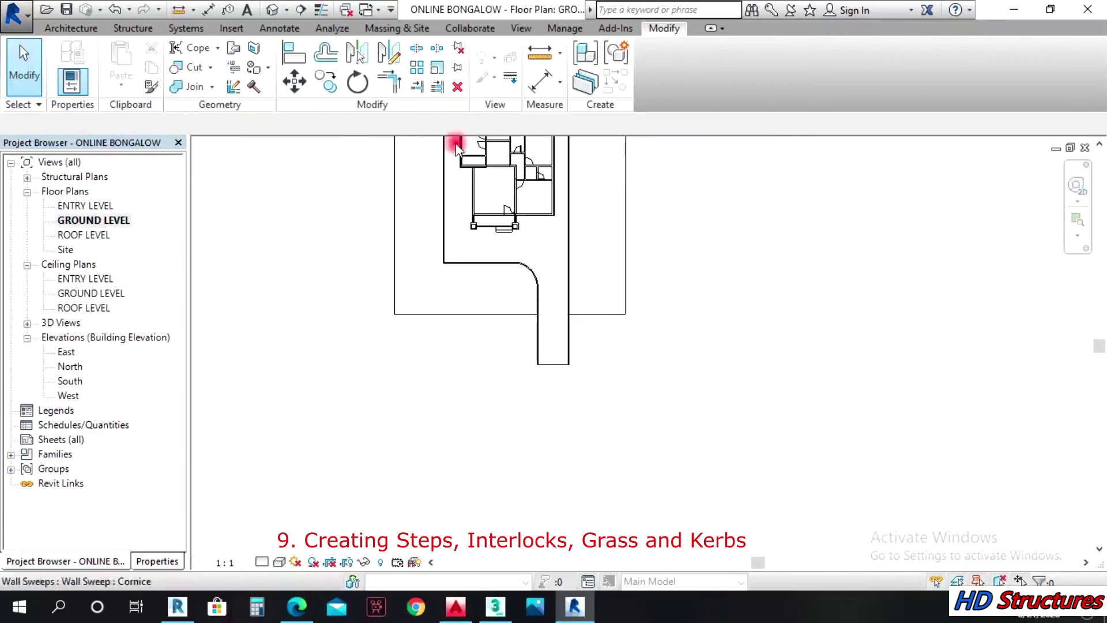
pyautogui.scroll(3, 474, 190)
pyautogui.click(273, 10)
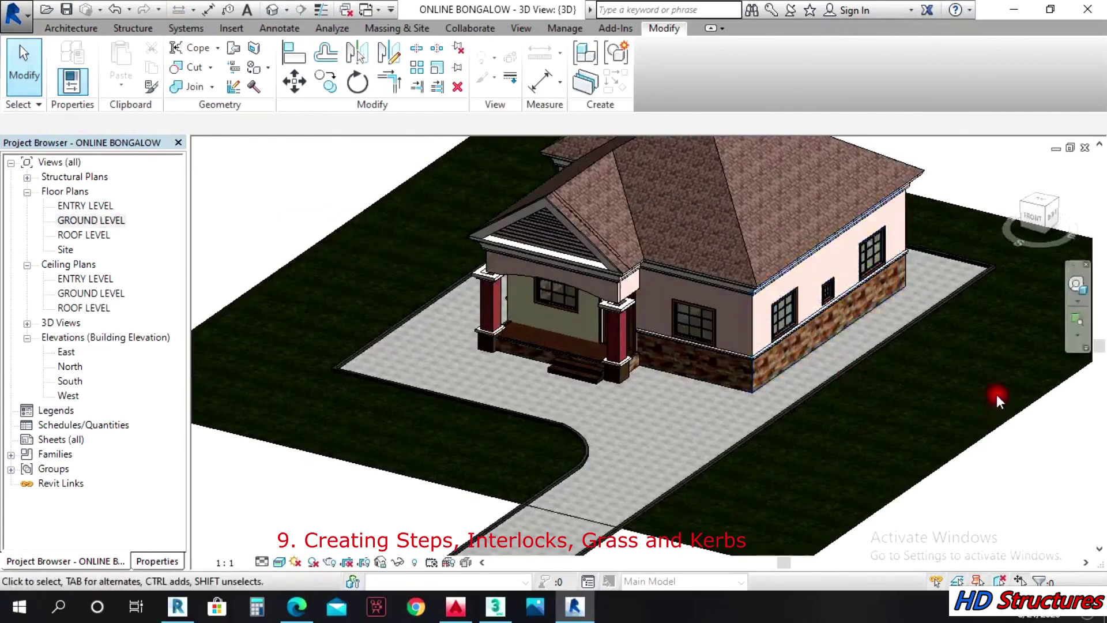
pyautogui.moveTo(749, 494); pyautogui.dragTo(781, 503, button='middle')
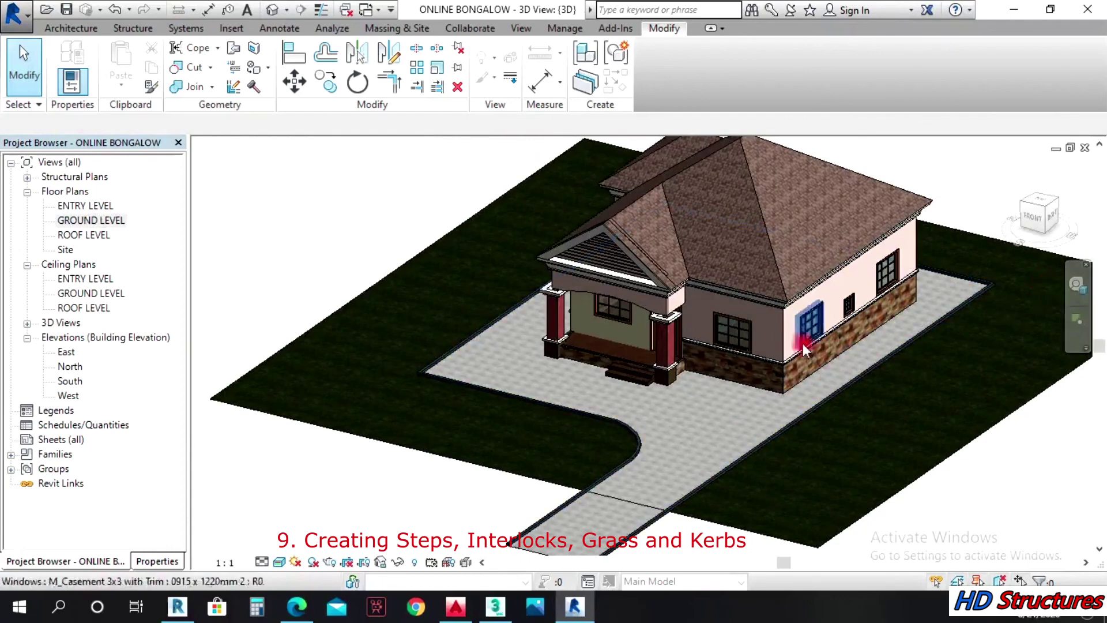
pyautogui.click(1077, 284)
pyautogui.moveTo(825, 398); pyautogui.dragTo(680, 379)
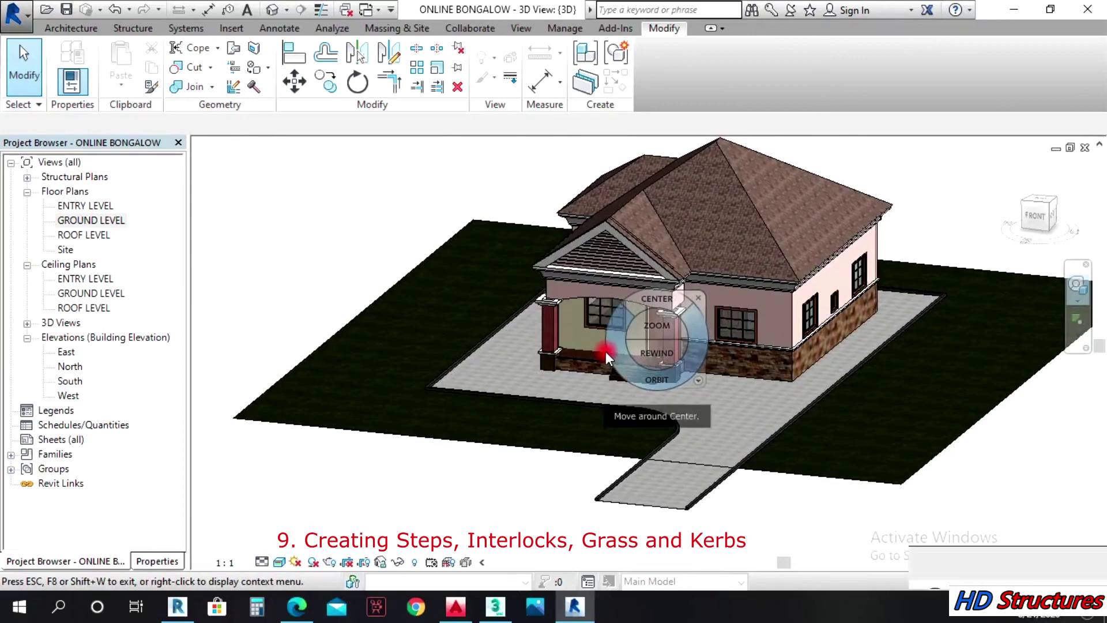
pyautogui.moveTo(607, 352); pyautogui.dragTo(836, 378)
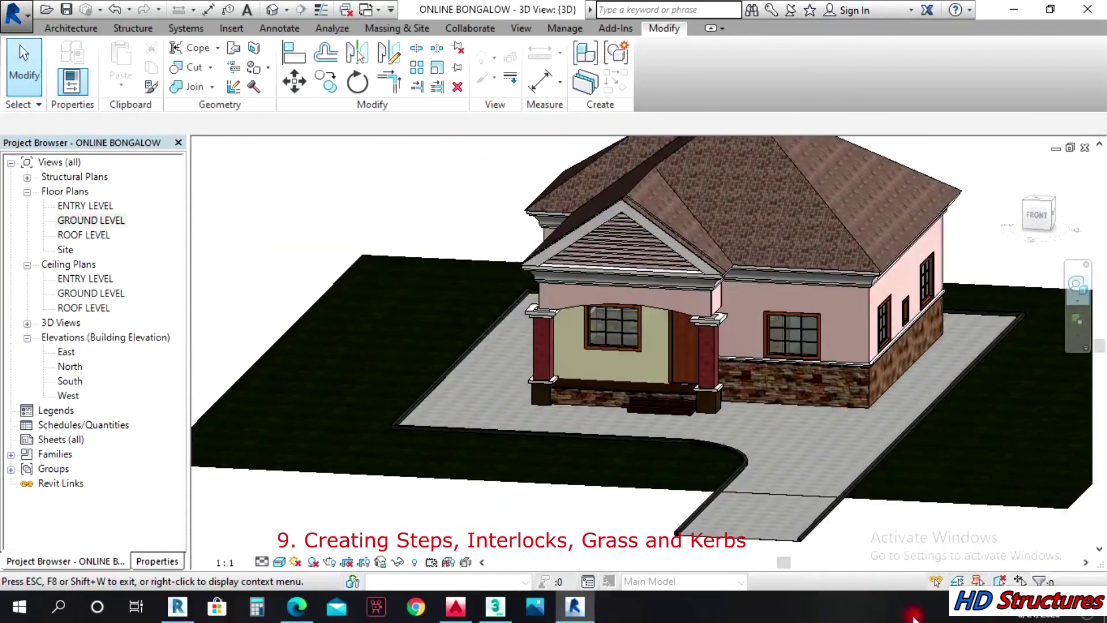
# Step: Bring up the screen recorder's controls from the hidden taskbar icons
pyautogui.click(965, 607)
pyautogui.click(975, 541)
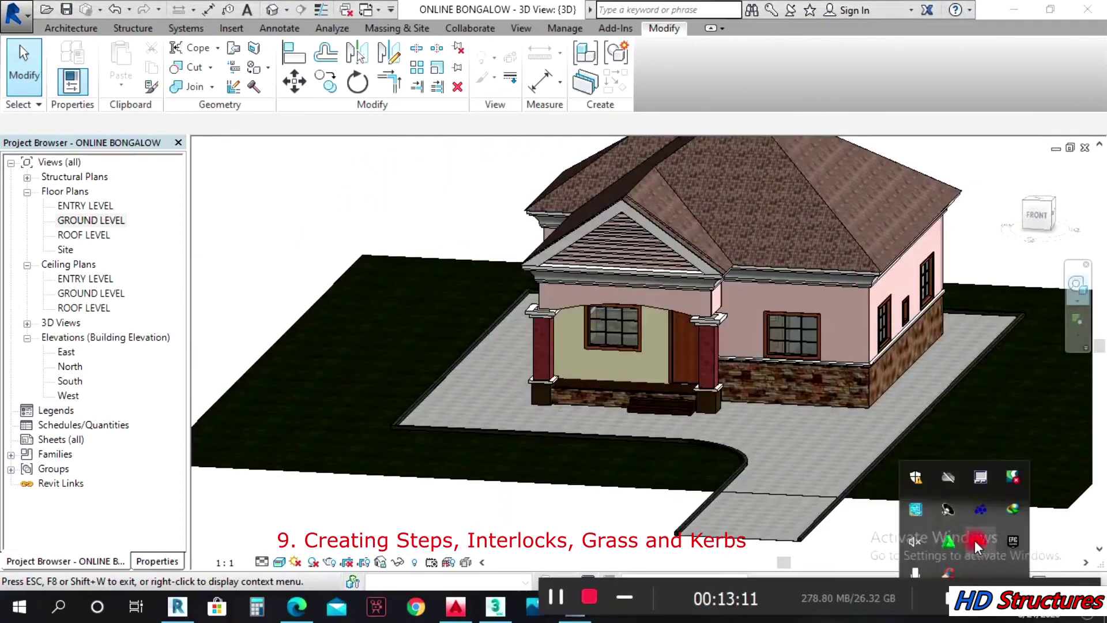
pyautogui.moveTo(590, 597)
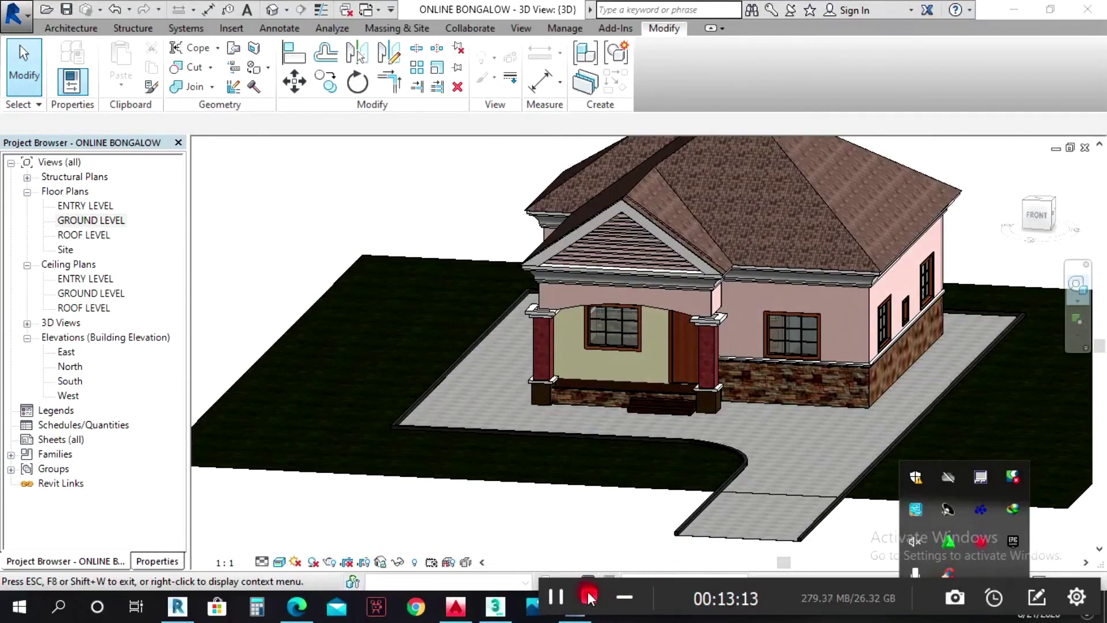